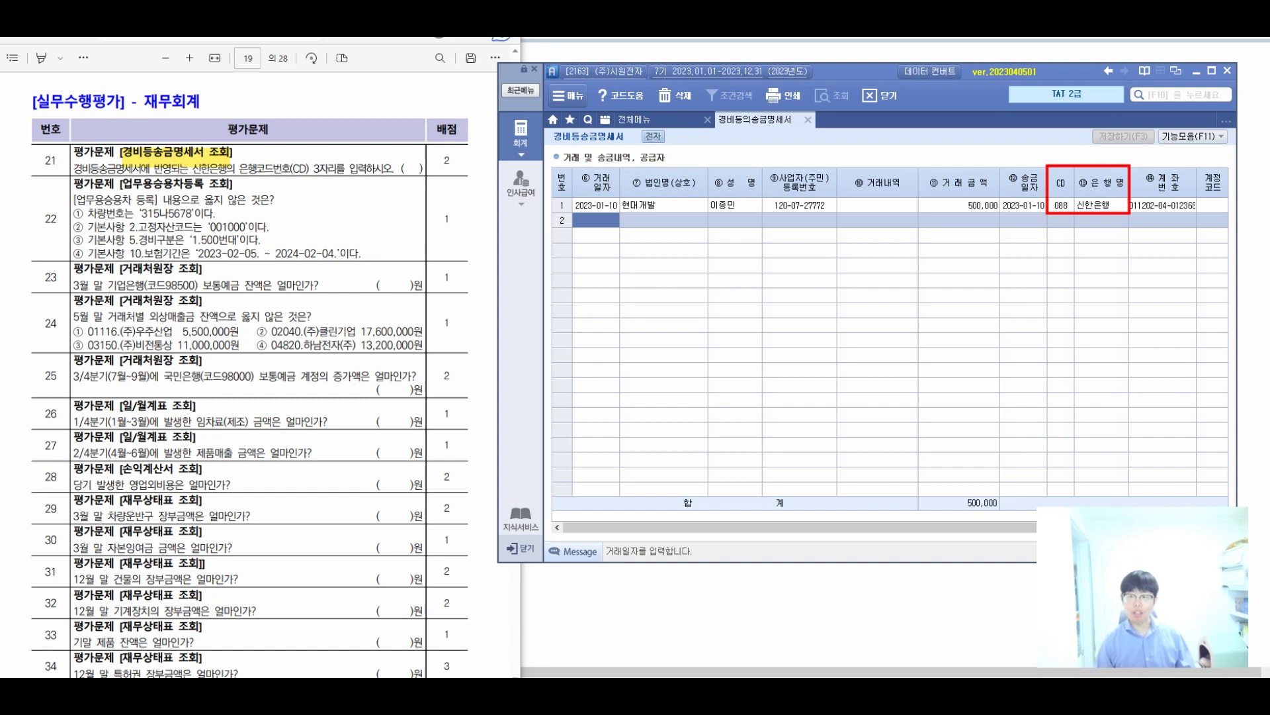
Handwrite the bank code 088 over question 21 on the exam sheet as its answer.
{"action": "left_click_drag", "start_coordinate": [323, 133], "coordinate": [331, 173]}
{"action": "mouse_move", "coordinate": [357, 122]}
{"action": "left_mouse_down"}
{"action": "mouse_move", "coordinate": [354, 174]}
{"action": "mouse_move", "coordinate": [377, 138]}
{"action": "mouse_move", "coordinate": [364, 177]}
{"action": "left_mouse_up"}
{"action": "left_click_drag", "start_coordinate": [375, 155], "coordinate": [407, 146]}
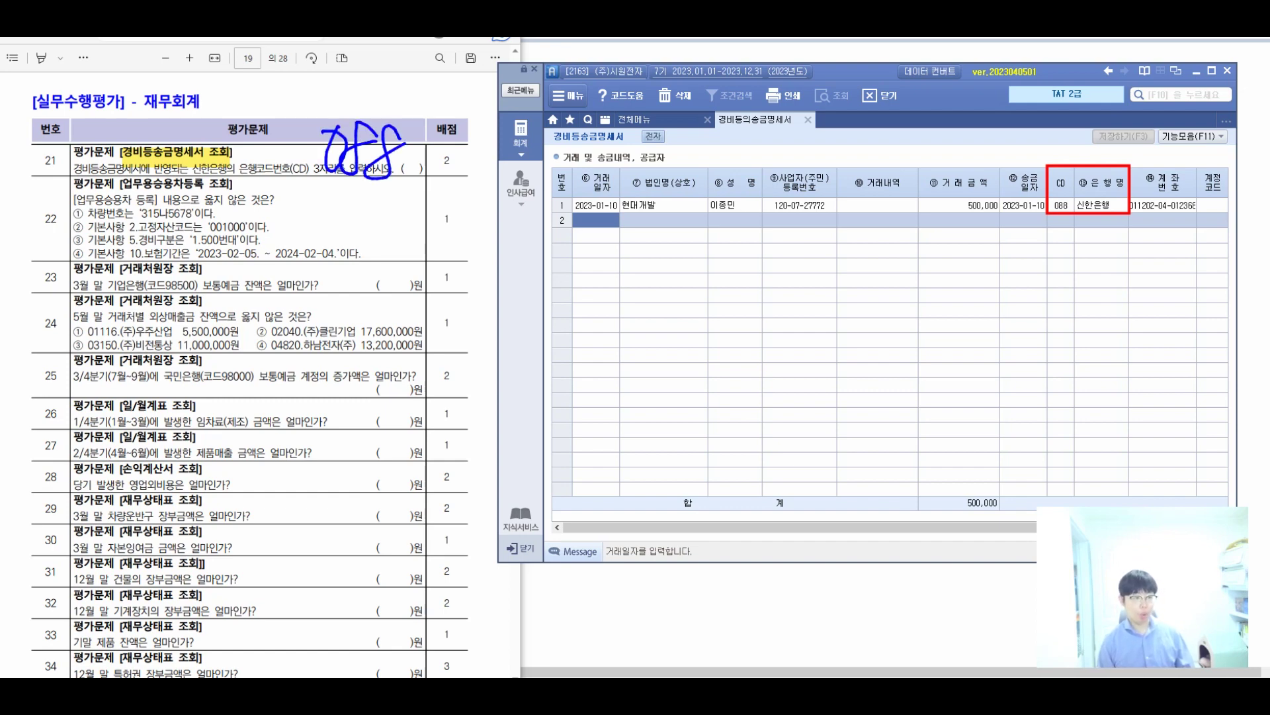
{"action": "mouse_move", "coordinate": [52, 110]}
{"action": "left_mouse_down"}
{"action": "mouse_move", "coordinate": [48, 157]}
{"action": "mouse_move", "coordinate": [82, 129]}
{"action": "left_mouse_up"}
{"action": "left_click_drag", "start_coordinate": [79, 113], "coordinate": [87, 163]}
{"action": "mouse_move", "coordinate": [98, 116]}
{"action": "left_mouse_down"}
{"action": "mouse_move", "coordinate": [93, 146]}
{"action": "mouse_move", "coordinate": [136, 142]}
{"action": "left_mouse_up"}
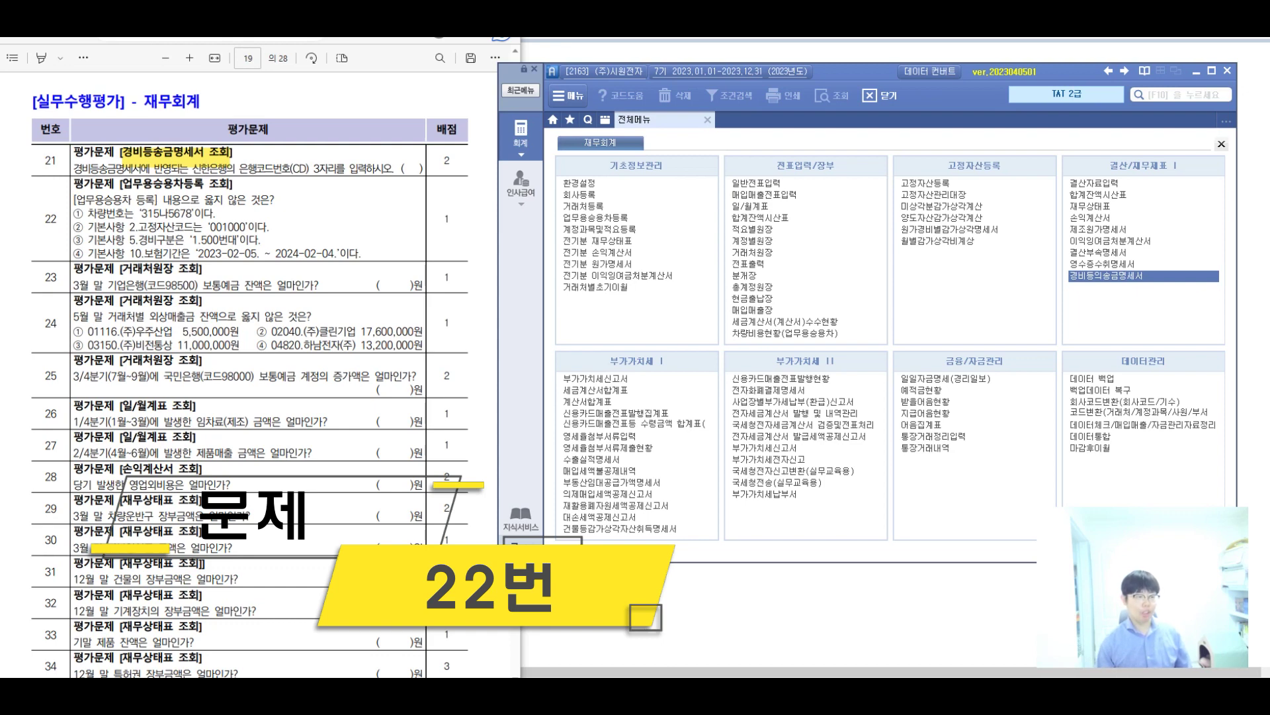
Highlight [업무용승용차등록 조회] in question 22, then open 업무용승용차등록 and mark the vehicle number and fixed asset fields for comparison.
{"action": "left_click_drag", "start_coordinate": [122, 185], "coordinate": [231, 184]}
{"action": "mouse_move", "coordinate": [249, 118]}
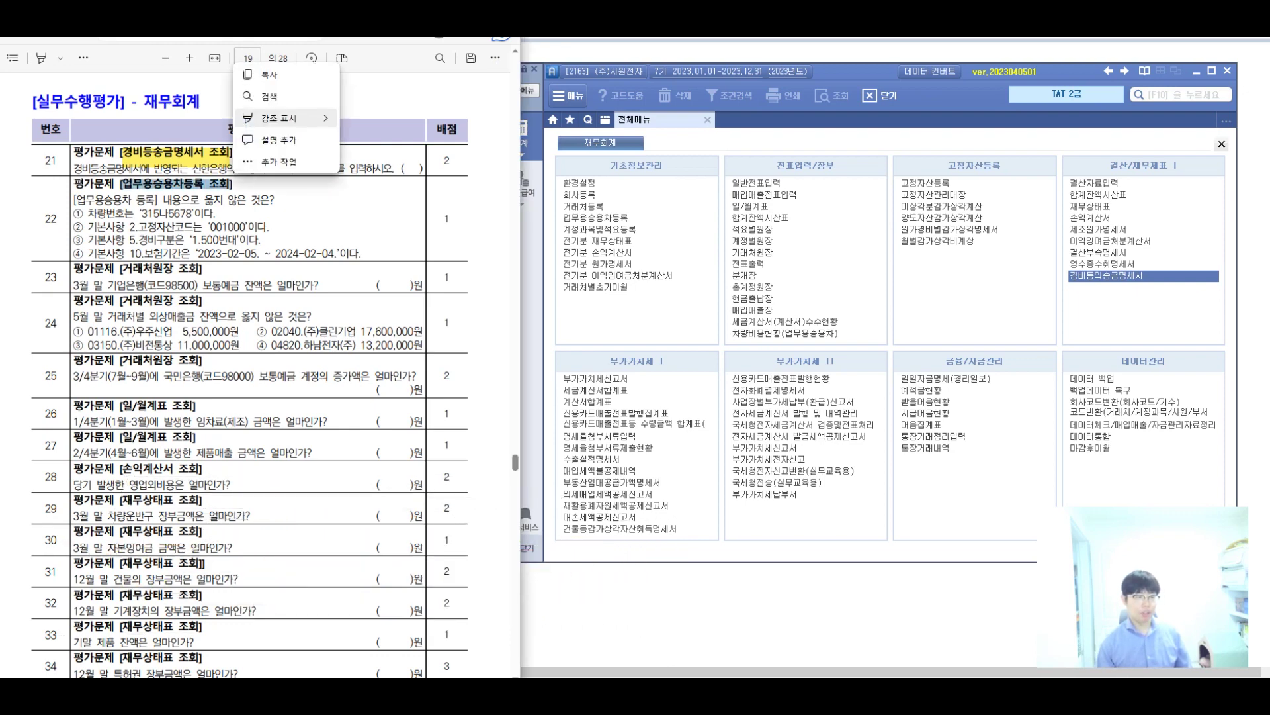
{"action": "left_click", "coordinate": [370, 117]}
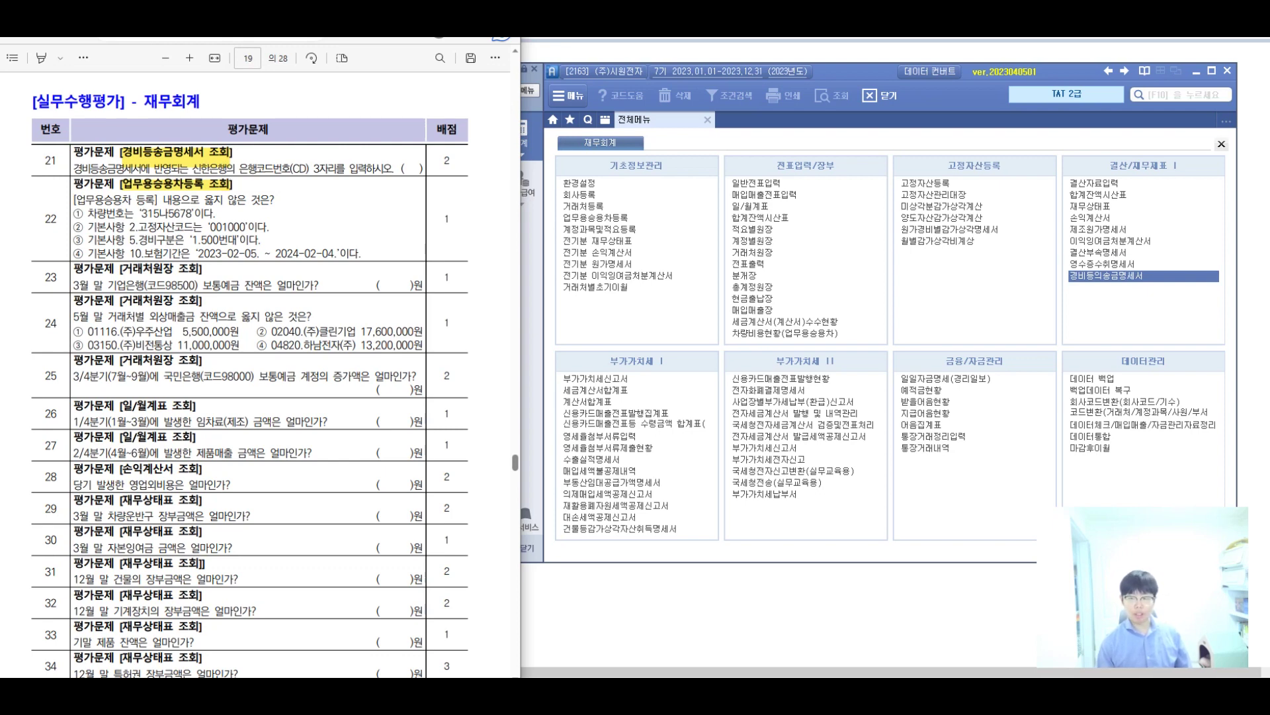
{"action": "left_click", "coordinate": [595, 218]}
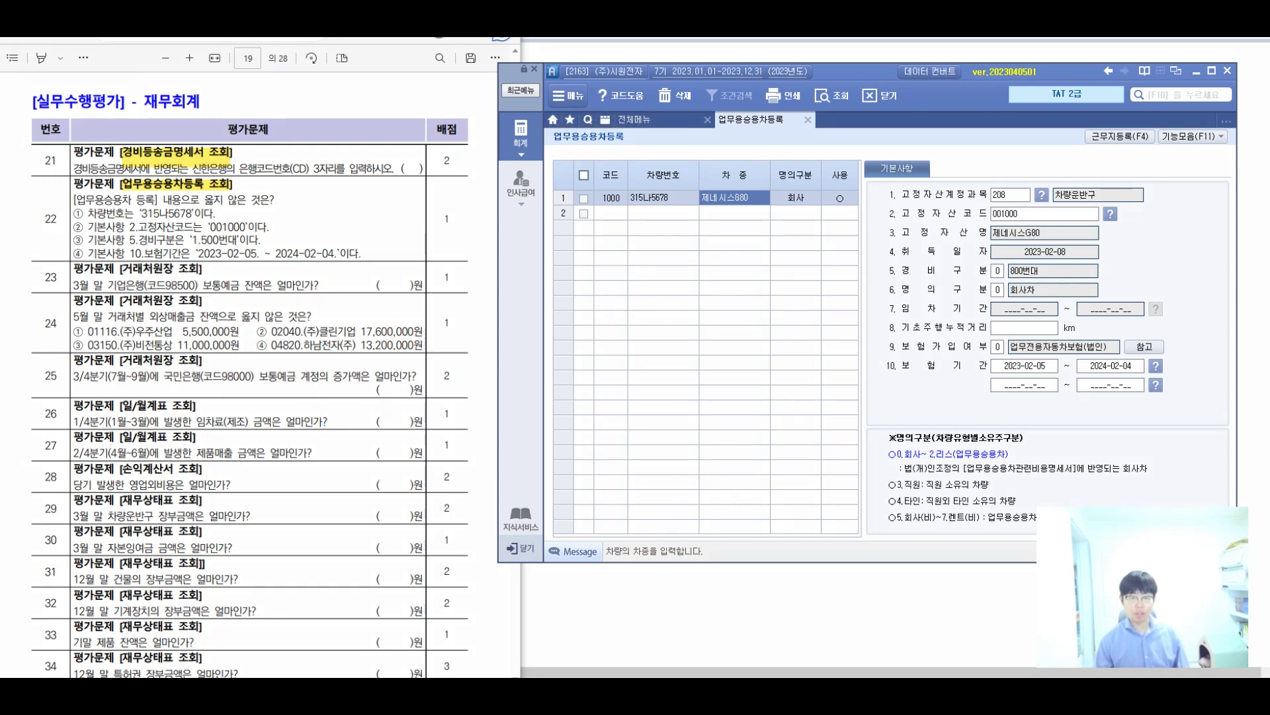
{"action": "left_click_drag", "start_coordinate": [627, 160], "coordinate": [698, 205]}
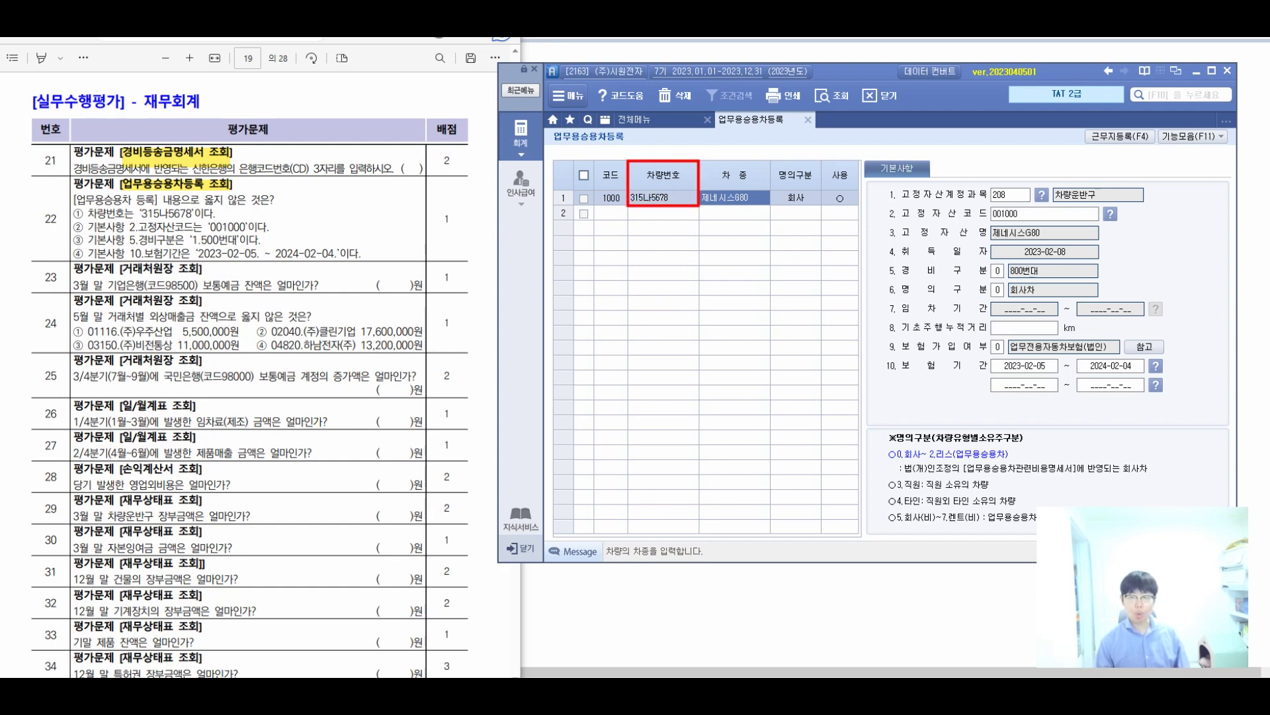
{"action": "left_click_drag", "start_coordinate": [884, 206], "coordinate": [1121, 222]}
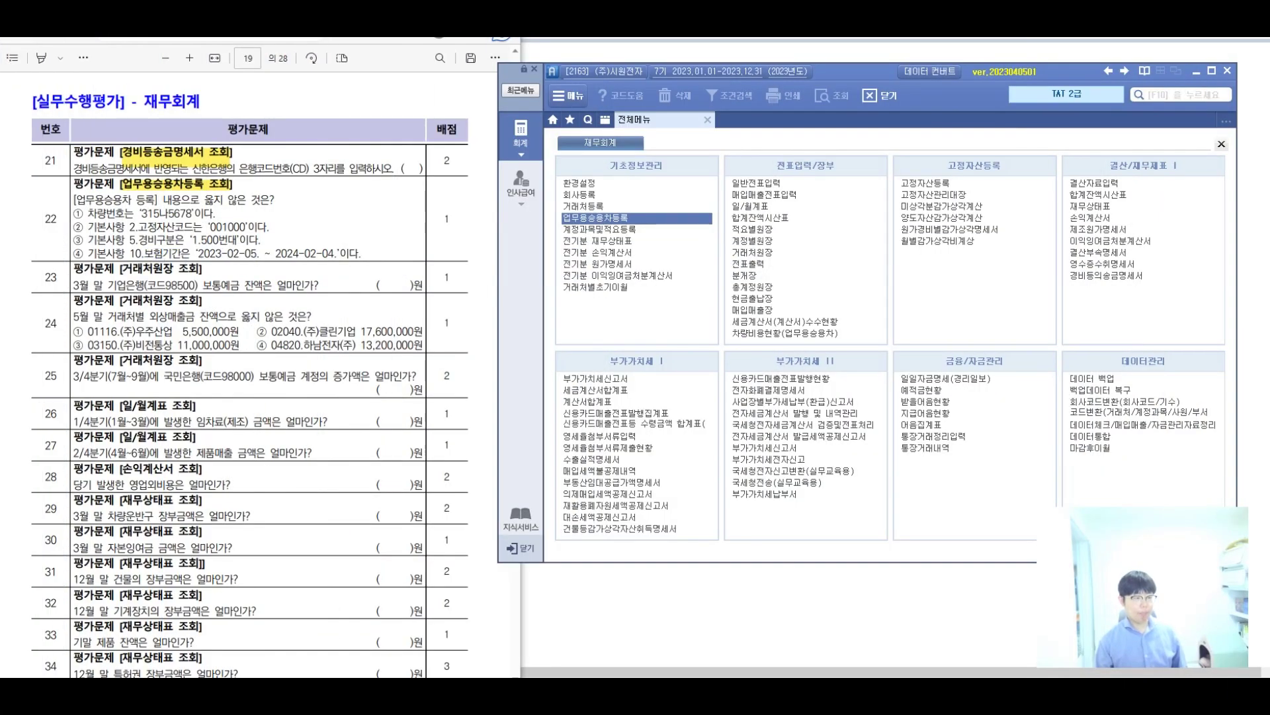
Highlight [거래처원장 조회] in question 23 in yellow and open the 거래처원장 ledger.
{"action": "left_click_drag", "start_coordinate": [121, 269], "coordinate": [200, 269]}
{"action": "left_click", "coordinate": [213, 241]}
{"action": "mouse_move", "coordinate": [264, 197]}
{"action": "left_click", "coordinate": [324, 198]}
{"action": "left_click", "coordinate": [752, 253]}
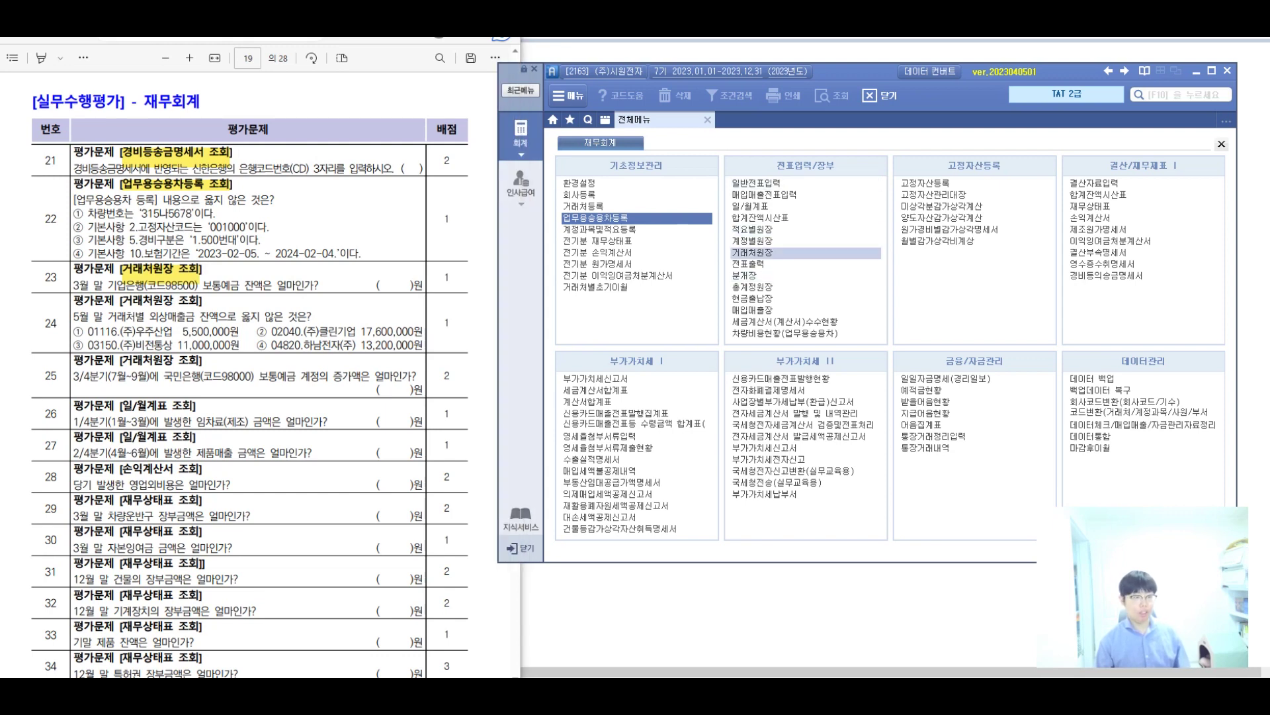
{"action": "left_click", "coordinate": [752, 253]}
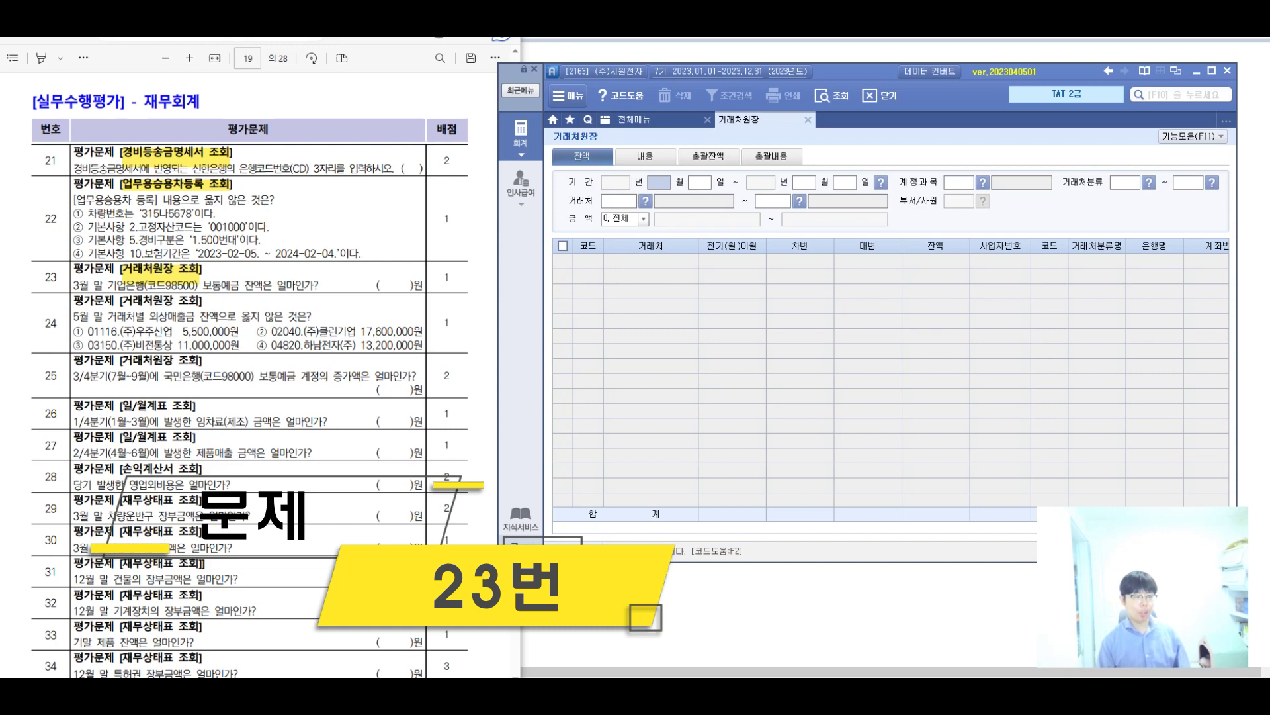
Query the 거래처원장 balances for 2023-01-01 to 2023-03-31, account 103 보통예금, customer range 98500 to 98500 기업은행.
{"action": "type", "text": "01"}
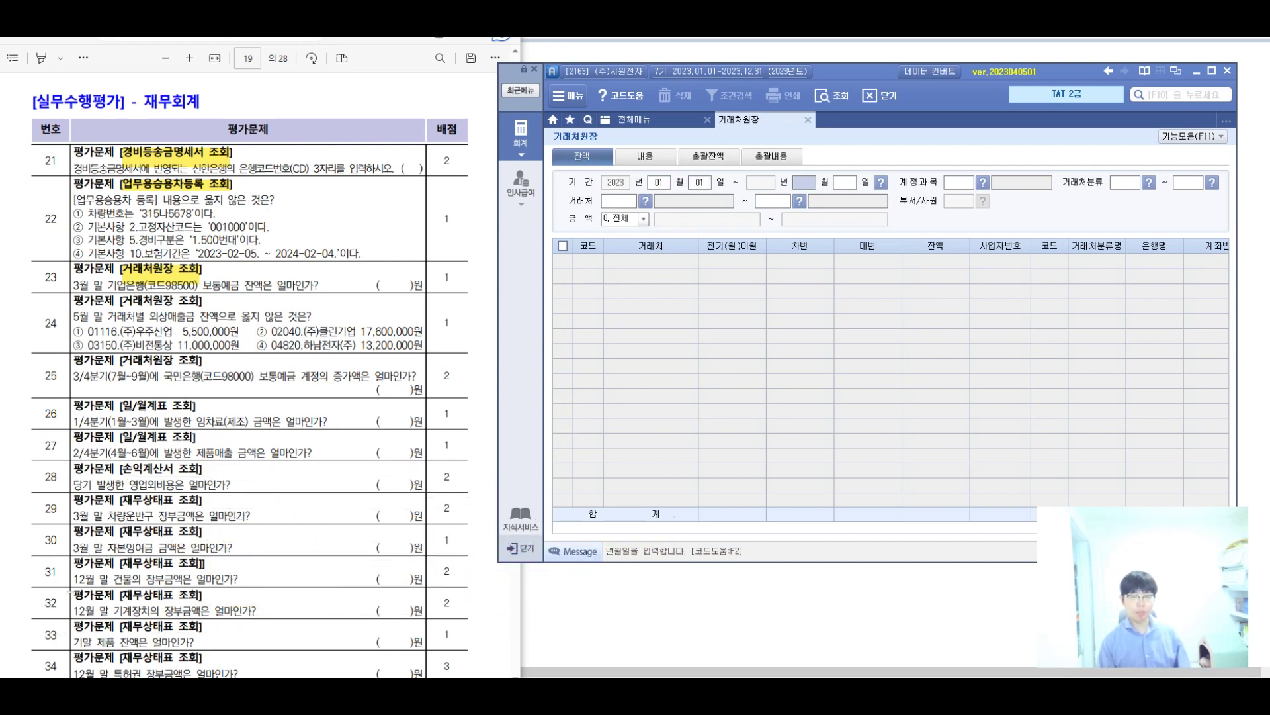
{"action": "type", "text": "010331103"}
{"action": "key", "text": "Return"}
{"action": "key", "text": "Return"}
{"action": "key", "text": "Return"}
{"action": "type", "text": "9800"}
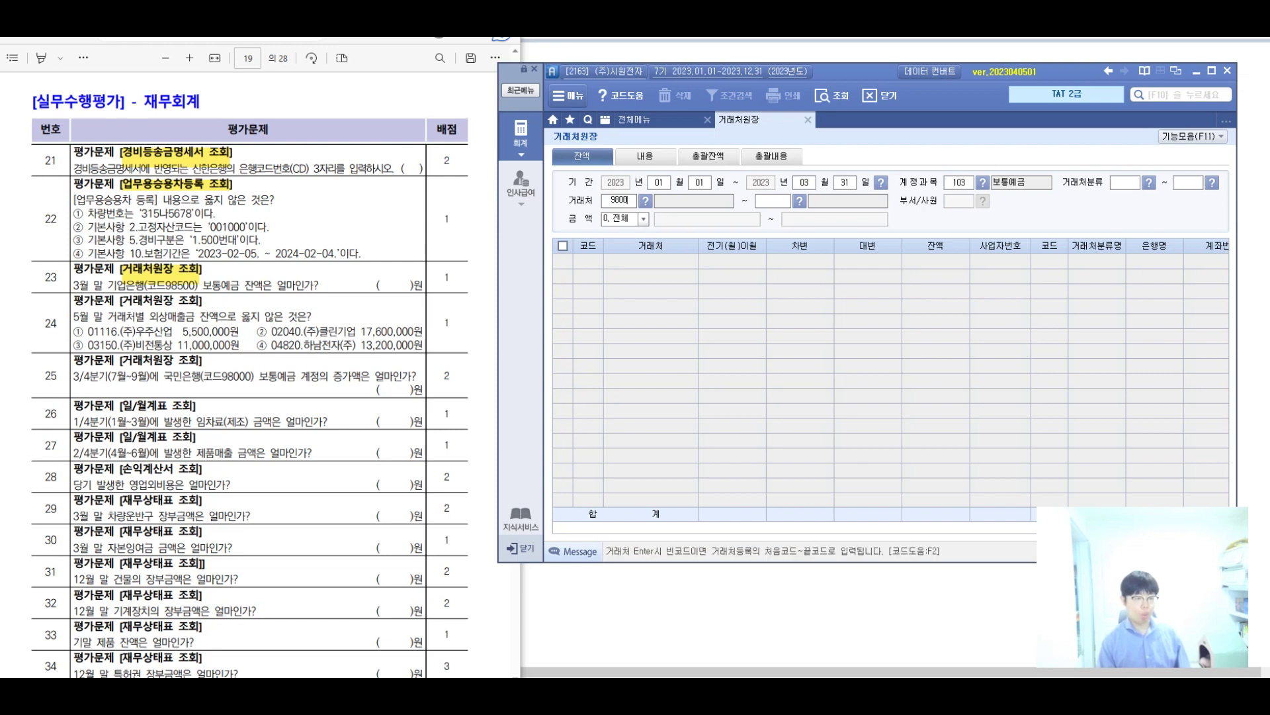
{"action": "type", "text": "0"}
{"action": "key", "text": "Return"}
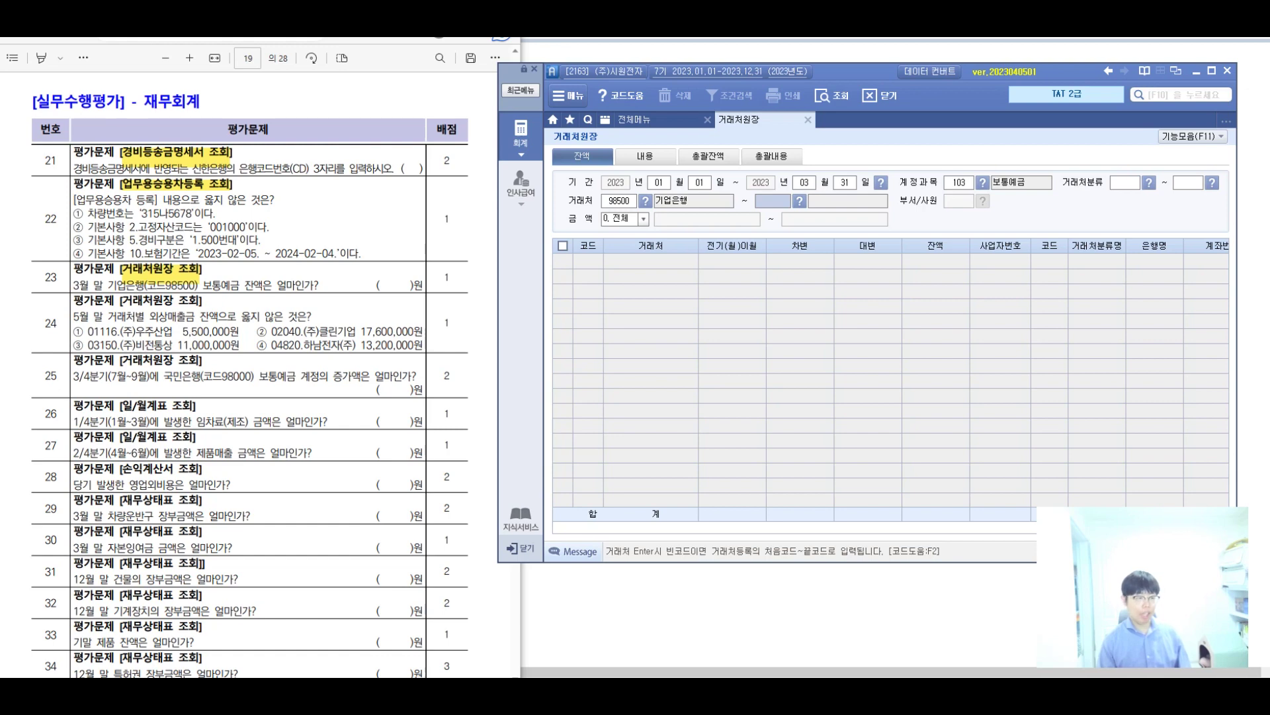
{"action": "type", "text": "98500"}
{"action": "key", "text": "Return"}
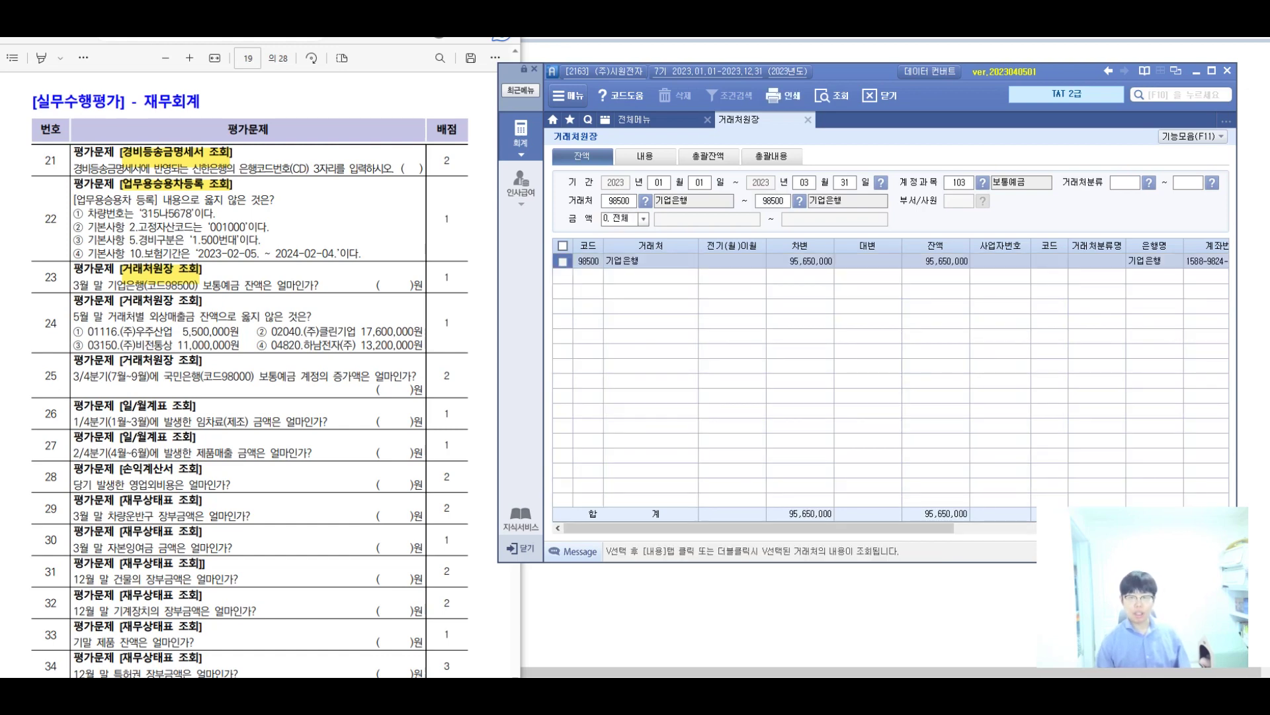
Select the 잔액 amount of 기업은행 and handwrite 95,650,000 over question 23 as its answer.
{"action": "left_click", "coordinate": [935, 261]}
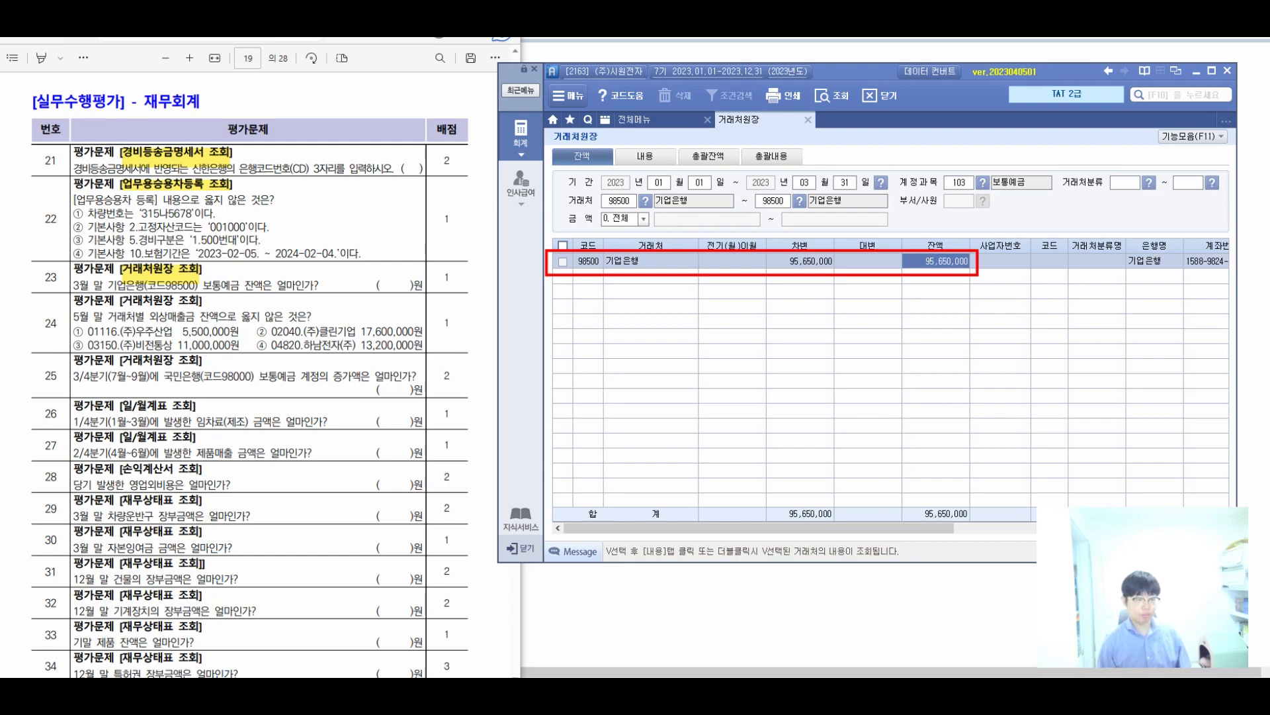
{"action": "mouse_move", "coordinate": [251, 246]}
{"action": "left_mouse_down"}
{"action": "mouse_move", "coordinate": [248, 291]}
{"action": "mouse_move", "coordinate": [268, 261]}
{"action": "mouse_move", "coordinate": [294, 278]}
{"action": "mouse_move", "coordinate": [417, 281]}
{"action": "left_mouse_up"}
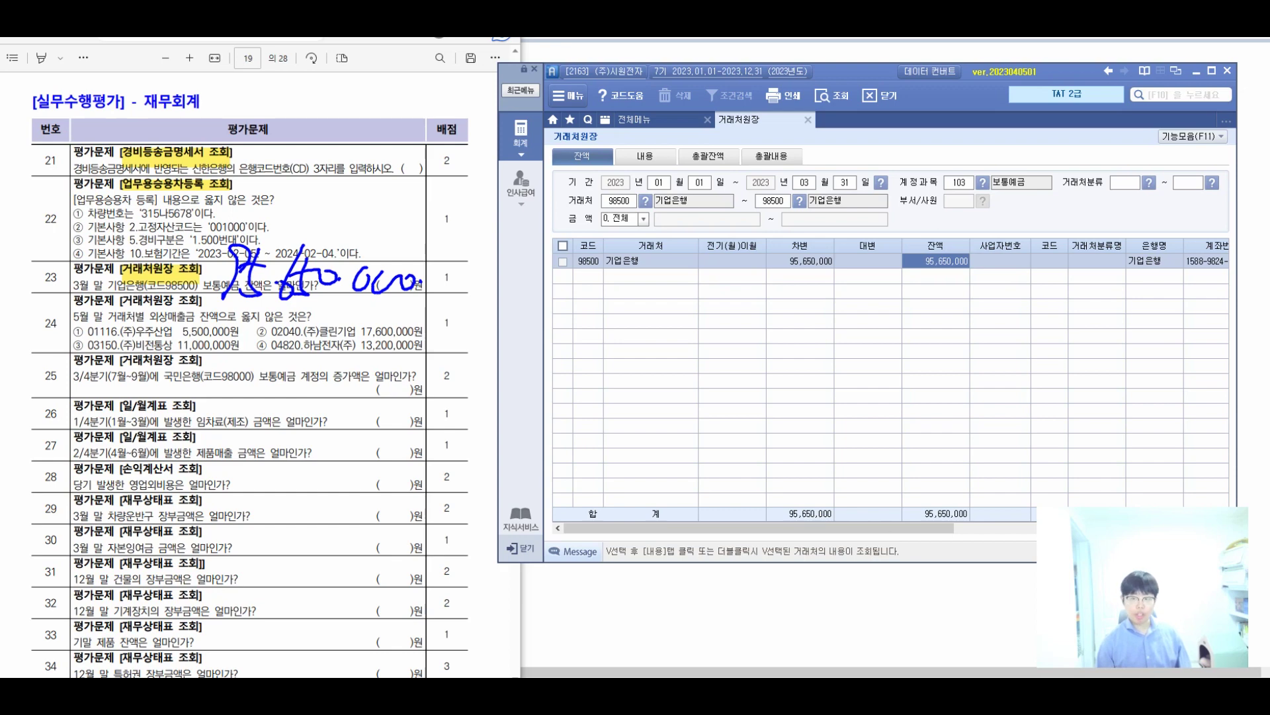
View the 내용 transaction details of 기업은행 and inspect the slip behind the 03-30 entry.
{"action": "left_click", "coordinate": [645, 157]}
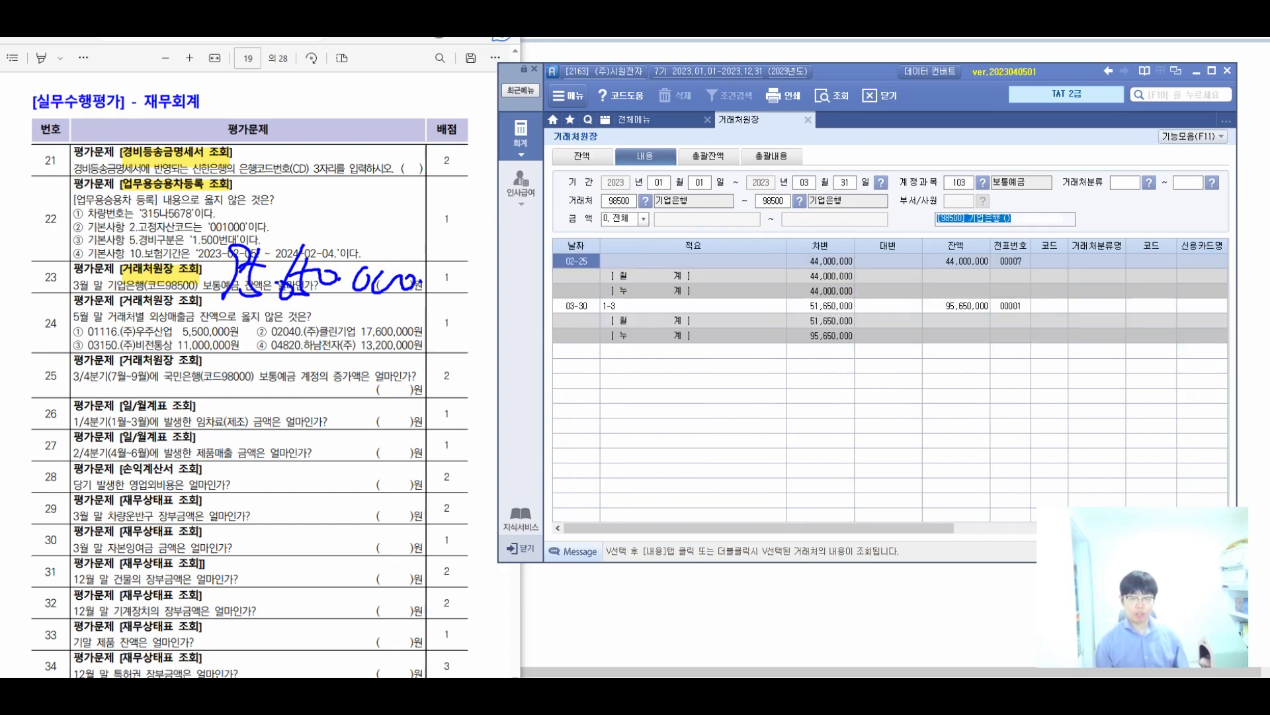
{"action": "left_click", "coordinate": [576, 306]}
{"action": "left_click", "coordinate": [692, 306]}
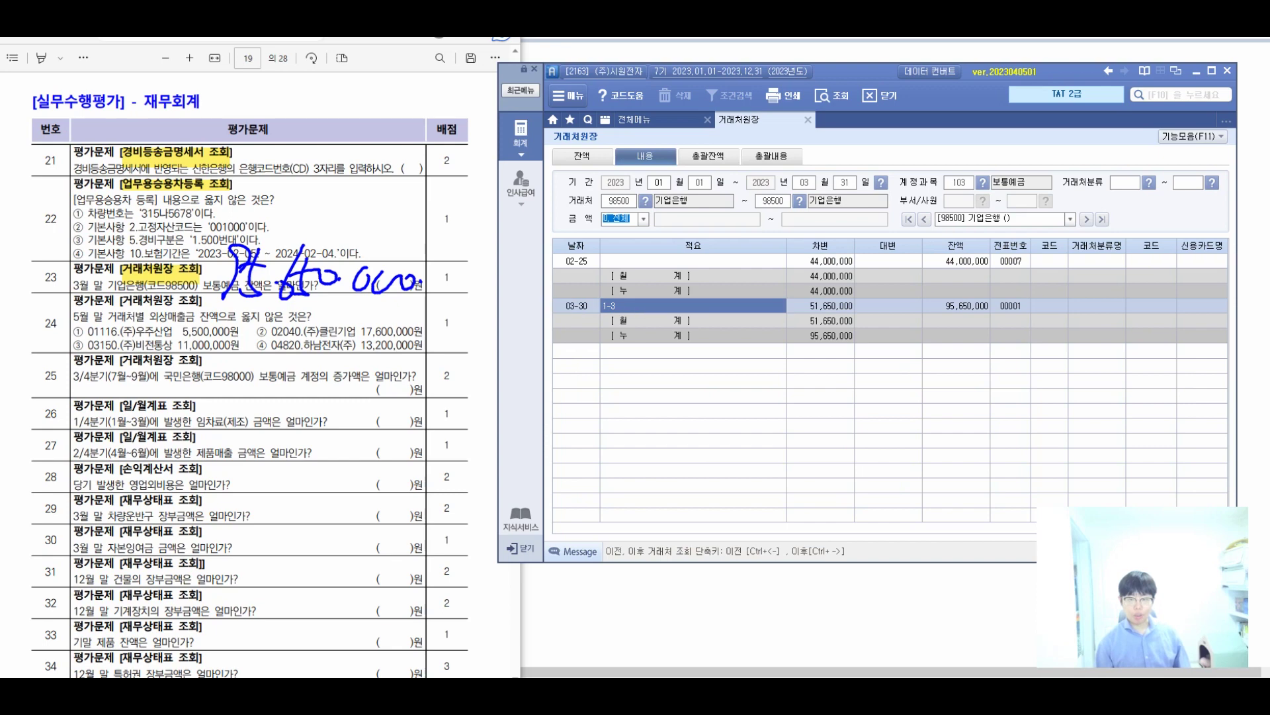
{"action": "double_click", "coordinate": [692, 306]}
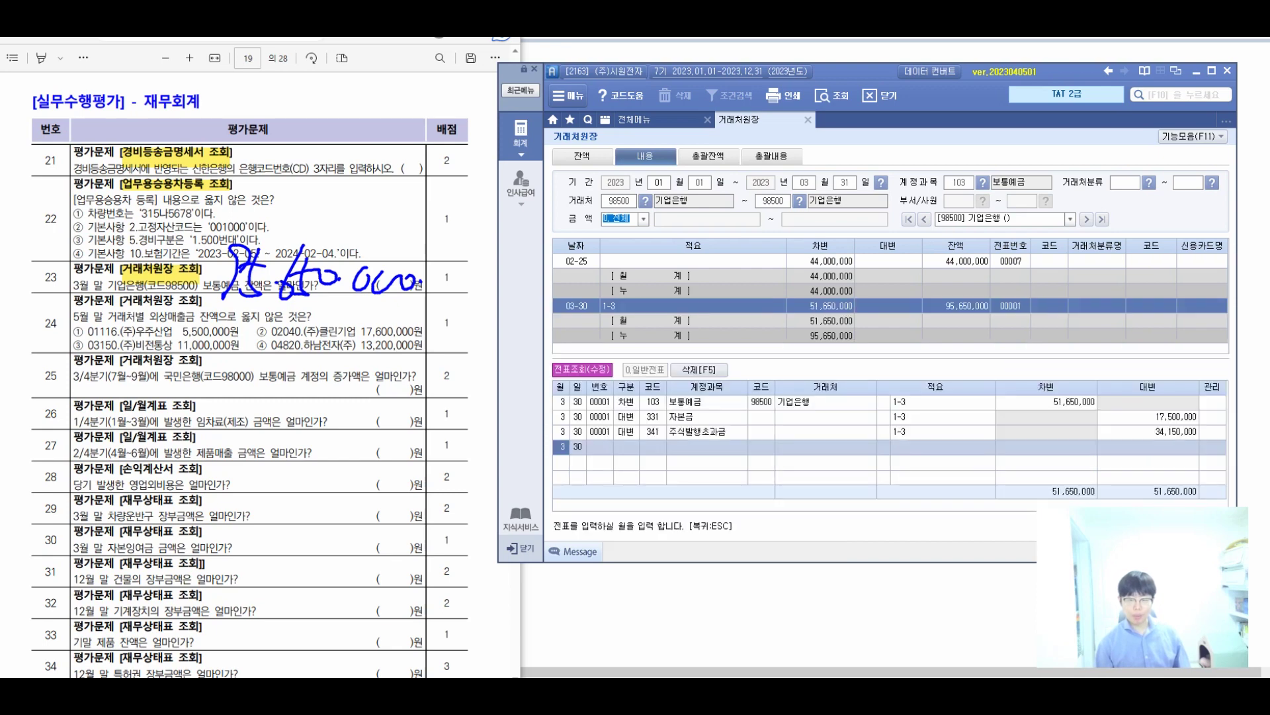
{"action": "key", "text": "Escape"}
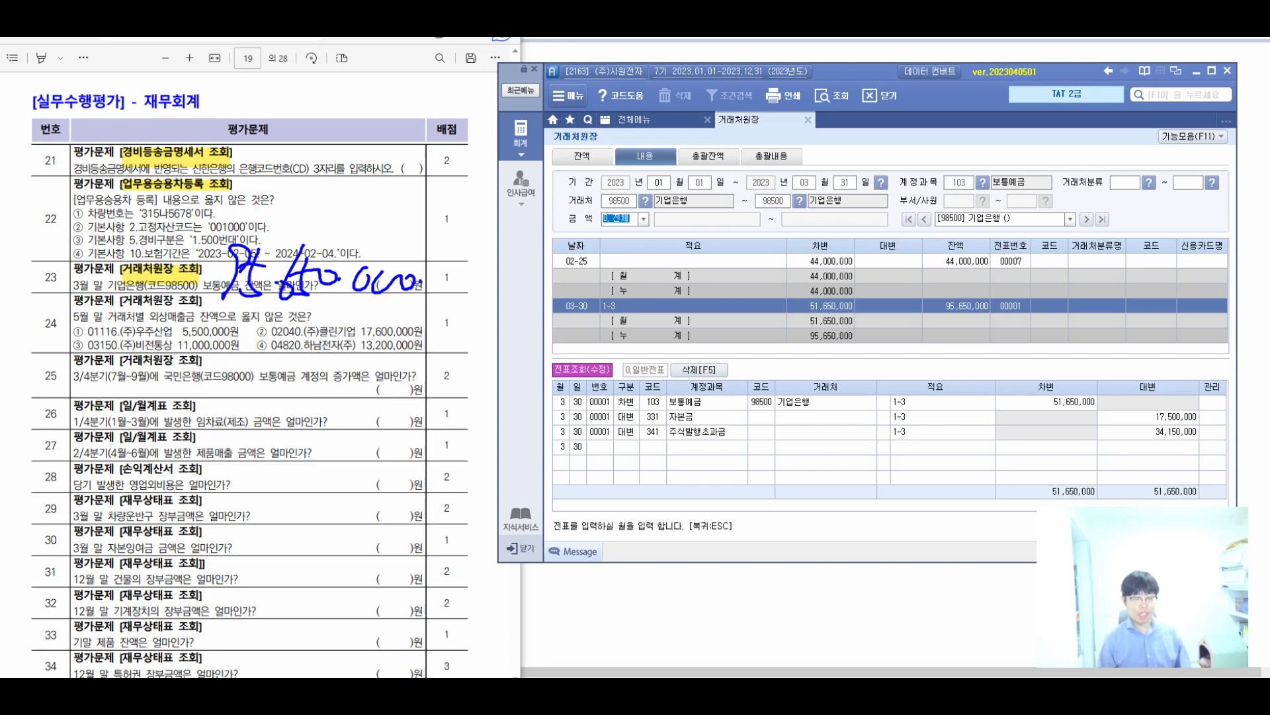
Handwrite the circled notes 1-2 and 1-3번 beside questions 22 and 23, and tick and underline the 03-30 balance.
{"action": "mouse_move", "coordinate": [64, 262]}
{"action": "left_mouse_down"}
{"action": "mouse_move", "coordinate": [42, 308]}
{"action": "mouse_move", "coordinate": [93, 280]}
{"action": "mouse_move", "coordinate": [97, 294]}
{"action": "left_mouse_up"}
{"action": "mouse_move", "coordinate": [131, 258]}
{"action": "left_mouse_down"}
{"action": "mouse_move", "coordinate": [120, 290]}
{"action": "mouse_move", "coordinate": [152, 291]}
{"action": "mouse_move", "coordinate": [75, 312]}
{"action": "mouse_move", "coordinate": [168, 250]}
{"action": "mouse_move", "coordinate": [149, 296]}
{"action": "left_mouse_up"}
{"action": "mouse_move", "coordinate": [46, 192]}
{"action": "left_mouse_down"}
{"action": "mouse_move", "coordinate": [33, 229]}
{"action": "mouse_move", "coordinate": [87, 209]}
{"action": "left_mouse_up"}
{"action": "mouse_move", "coordinate": [90, 197]}
{"action": "left_mouse_down"}
{"action": "mouse_move", "coordinate": [108, 198]}
{"action": "mouse_move", "coordinate": [112, 226]}
{"action": "left_mouse_up"}
{"action": "left_click_drag", "start_coordinate": [109, 173], "coordinate": [99, 213]}
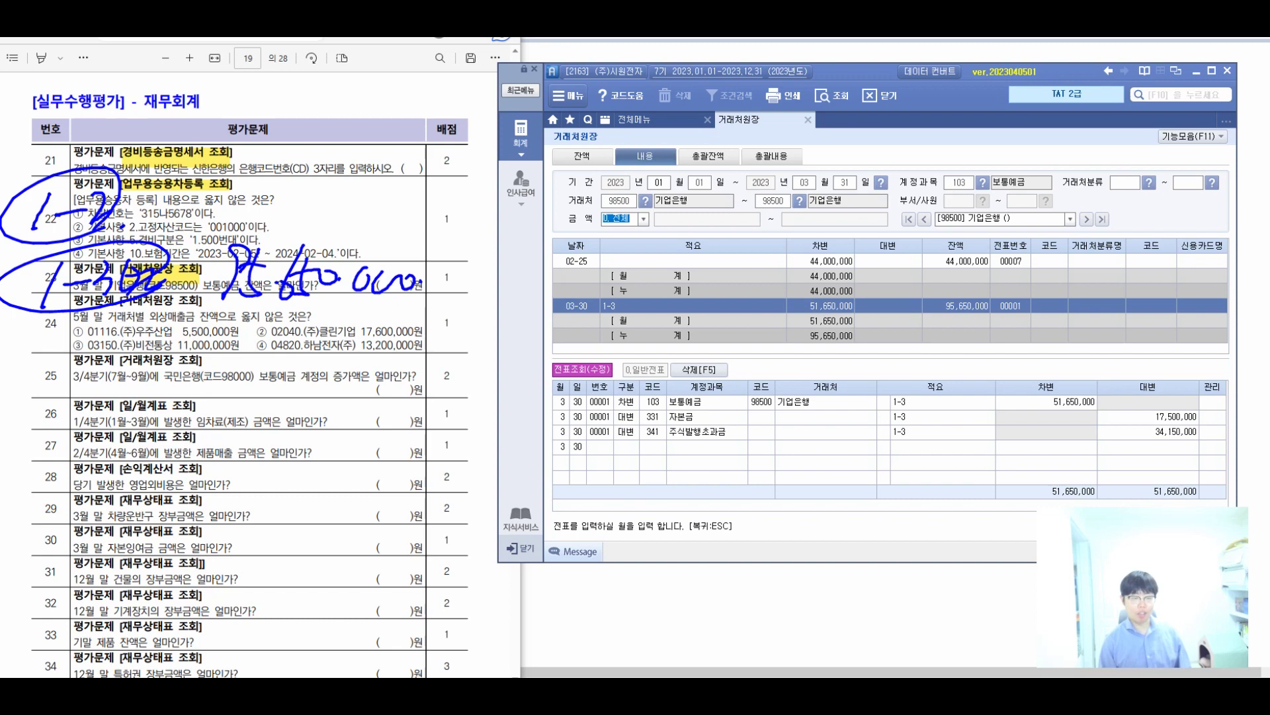
{"action": "mouse_move", "coordinate": [925, 296]}
{"action": "left_mouse_down"}
{"action": "mouse_move", "coordinate": [963, 283]}
{"action": "mouse_move", "coordinate": [1016, 317]}
{"action": "mouse_move", "coordinate": [1044, 317]}
{"action": "left_mouse_up"}
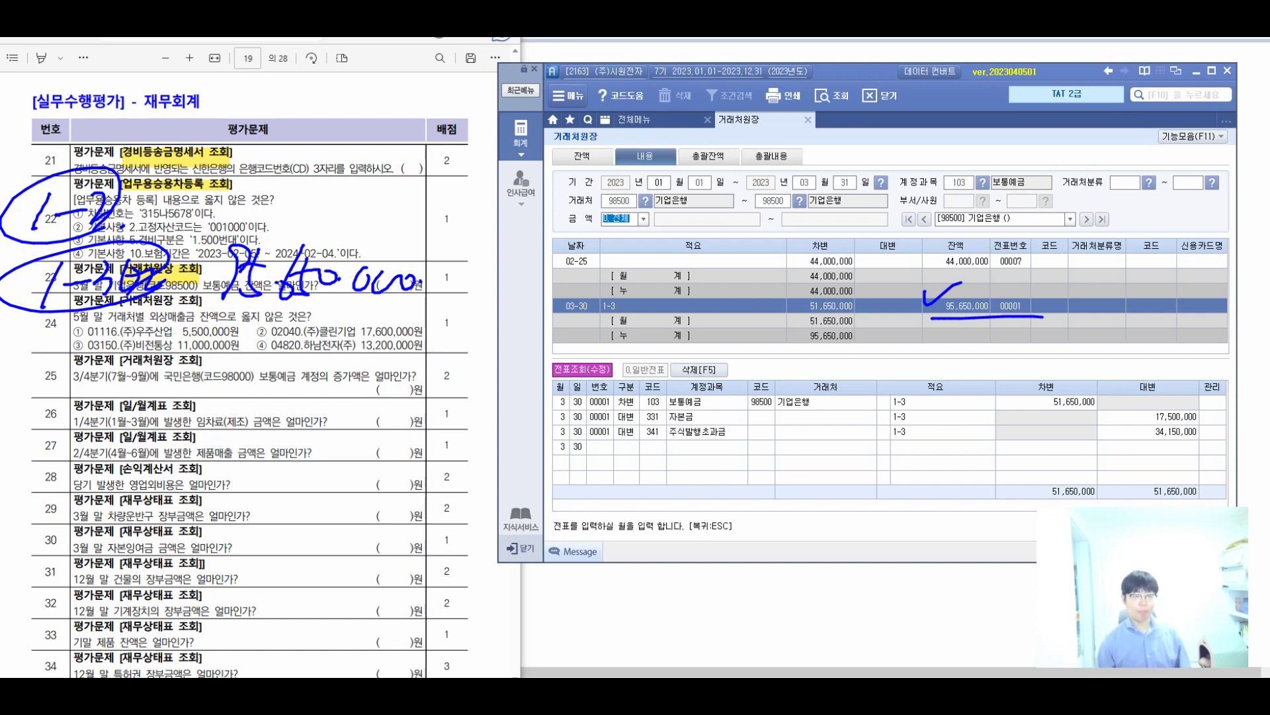
Leave the slip details and return to the search conditions of the ledger's balance inquiry.
{"action": "key", "text": "Escape"}
{"action": "key", "text": "Escape"}
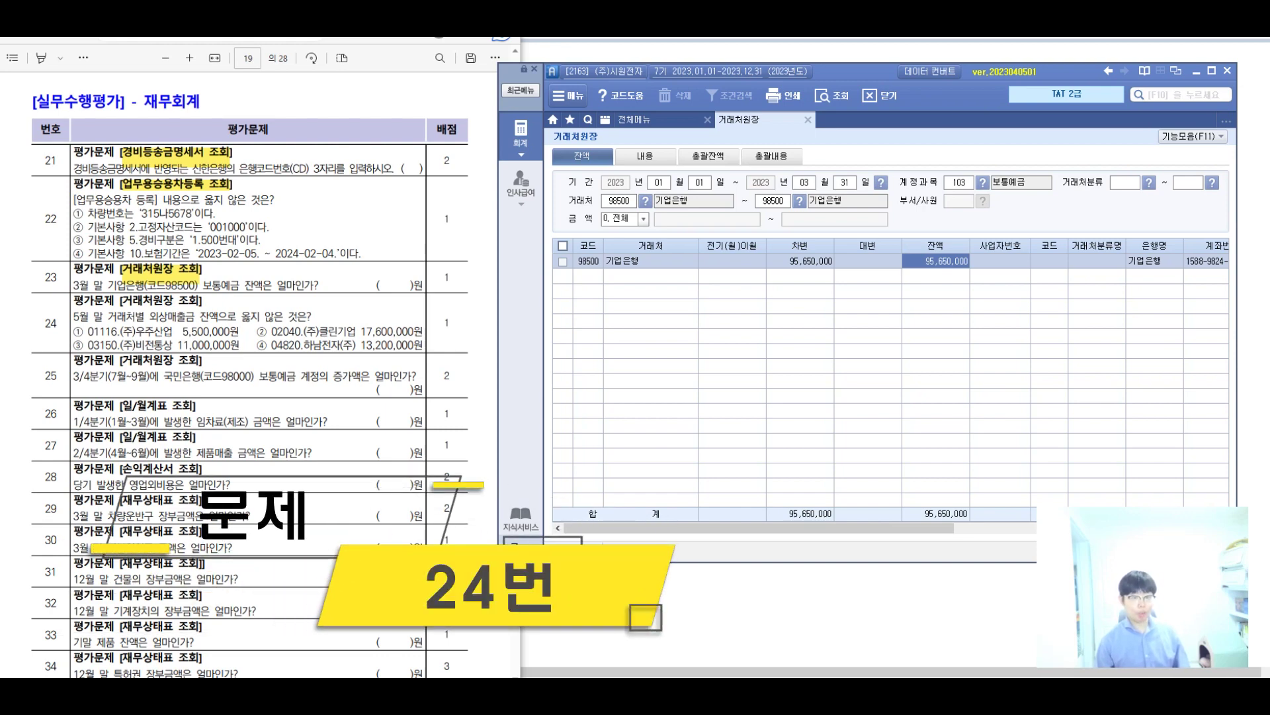
{"action": "key", "text": "Escape"}
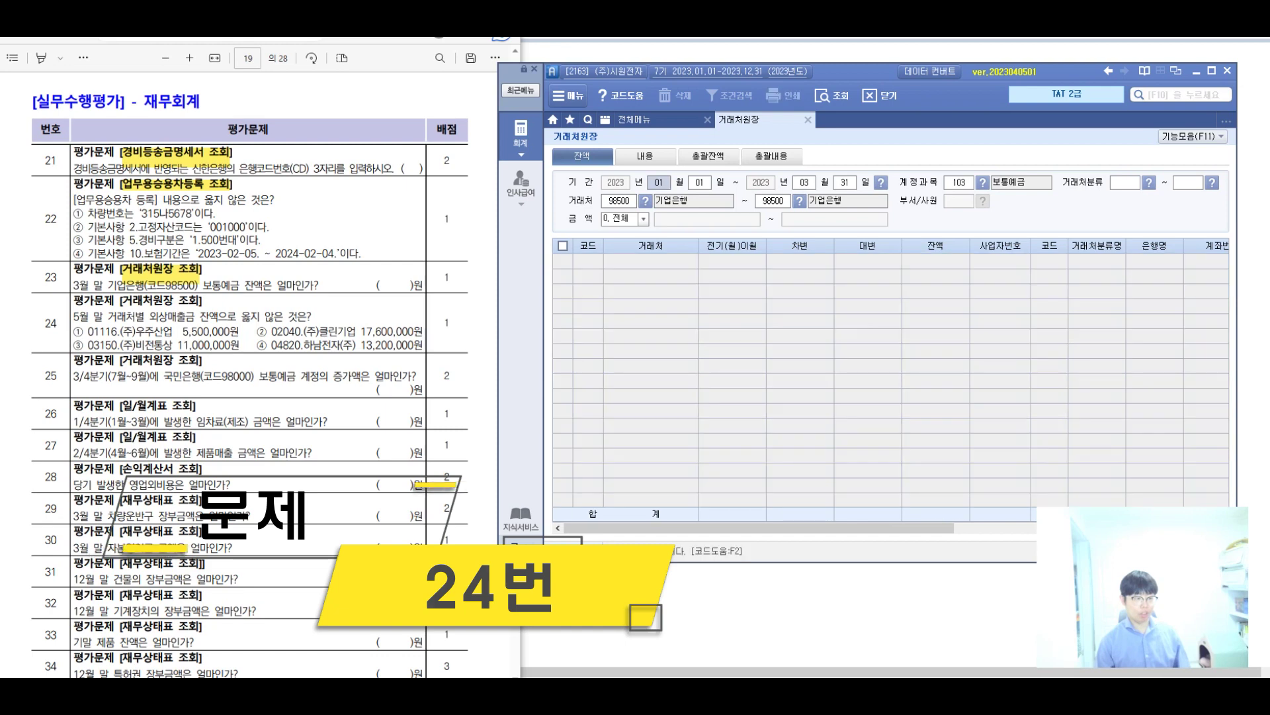
Query the ledger balances for 2023-01-01 to 2023-05-31, account 108 외상매출금, customers 00101 (주)예성전자 to 99601 농협카드.
{"action": "type", "text": "0"}
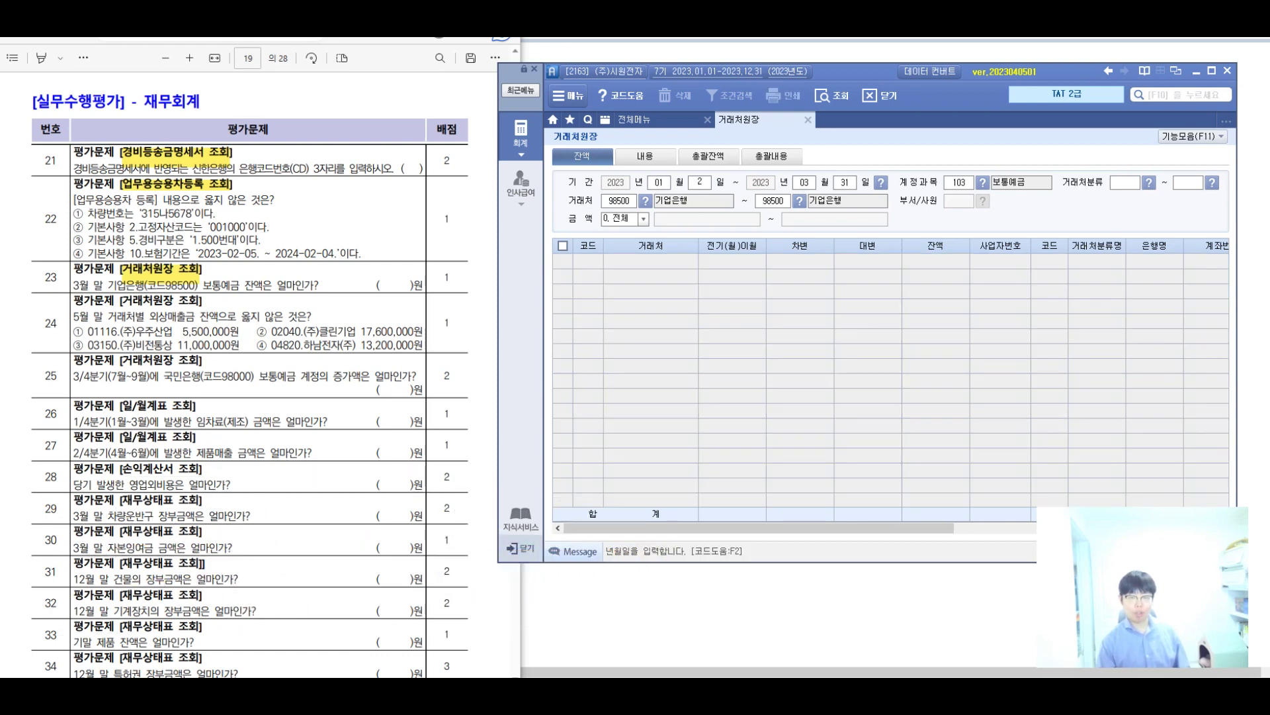
{"action": "type", "text": "10531108"}
{"action": "key", "text": "Return"}
{"action": "key", "text": "Return"}
{"action": "key", "text": "Return"}
{"action": "type", "text": "00101"}
{"action": "key", "text": "Return"}
{"action": "type", "text": "99601"}
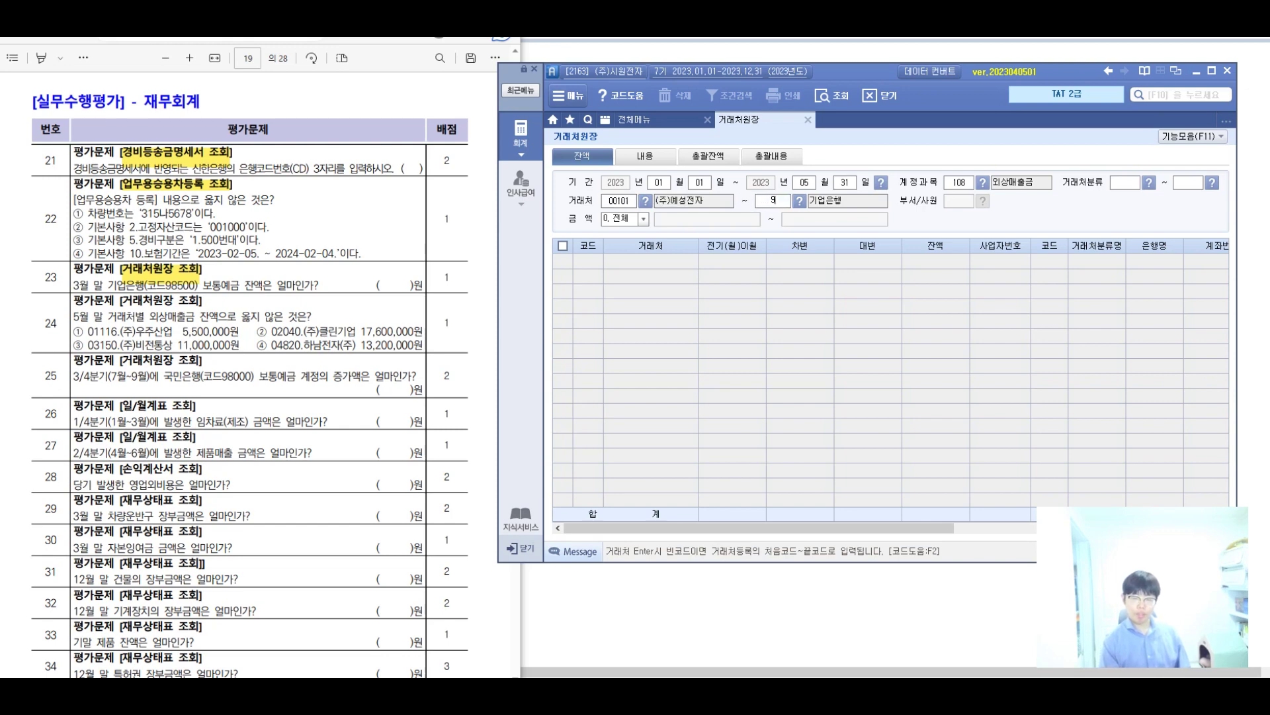
{"action": "key", "text": "Return"}
{"action": "key", "text": "Return"}
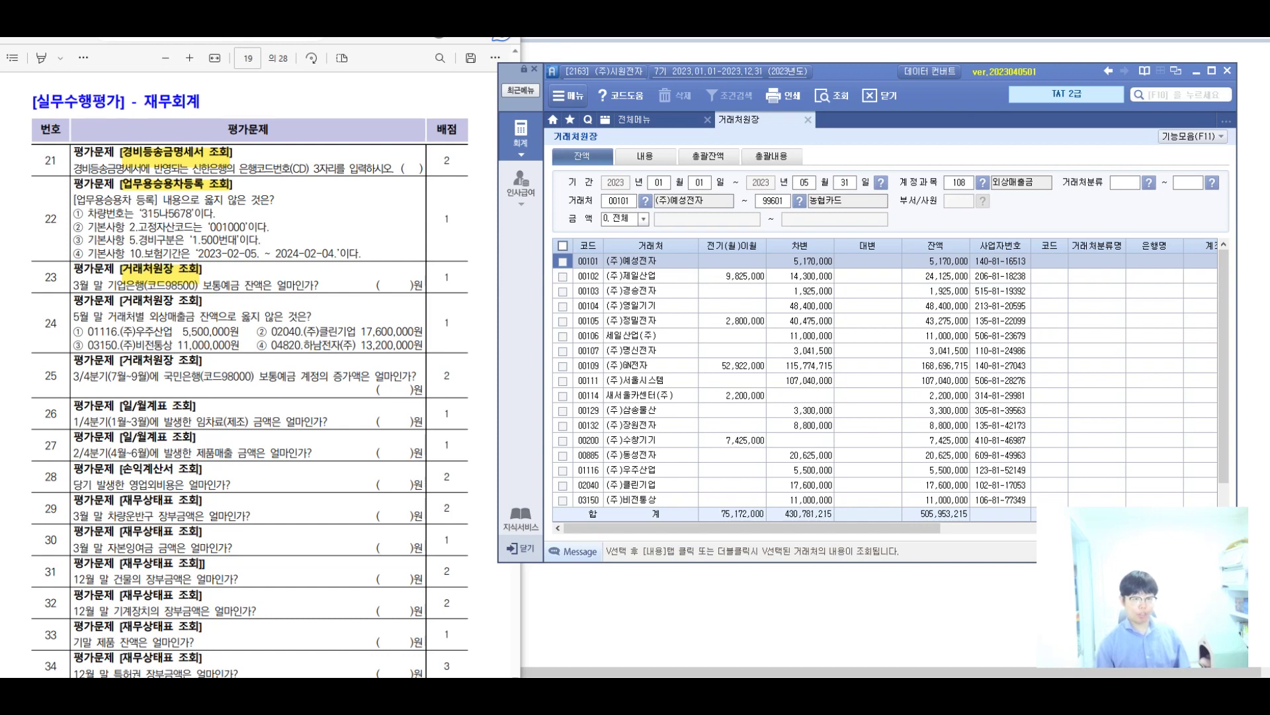
Tick the ledger rows of (주)우주산업, (주)클린기업, (주)비전통상 and 하남전자(주).
{"action": "left_click_drag", "start_coordinate": [1223, 370], "coordinate": [1223, 401]}
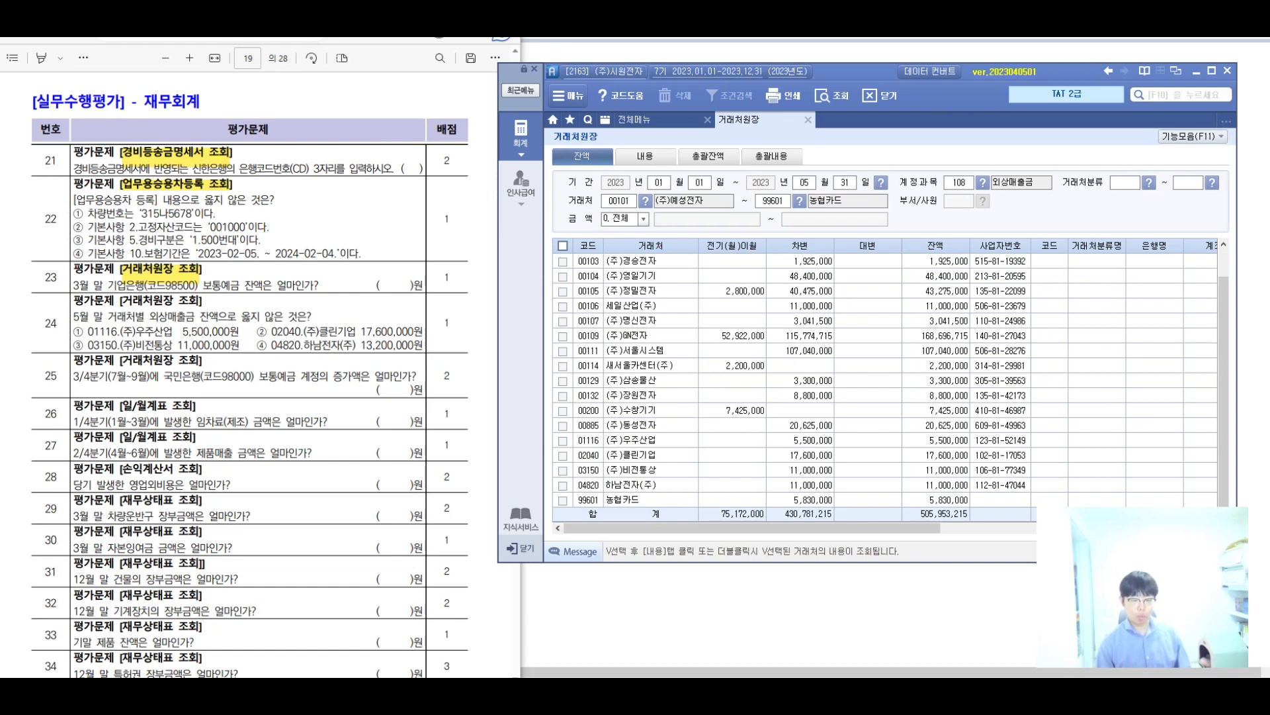
{"action": "left_click", "coordinate": [562, 440]}
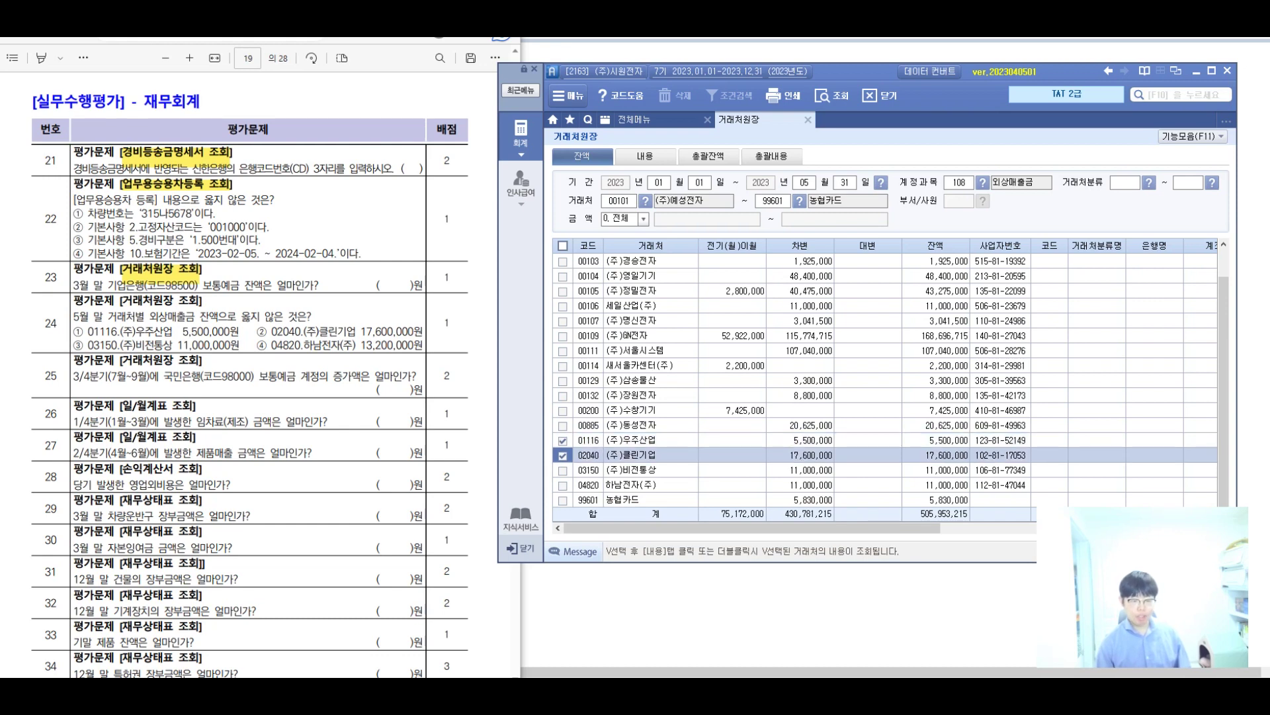
{"action": "left_click", "coordinate": [562, 470]}
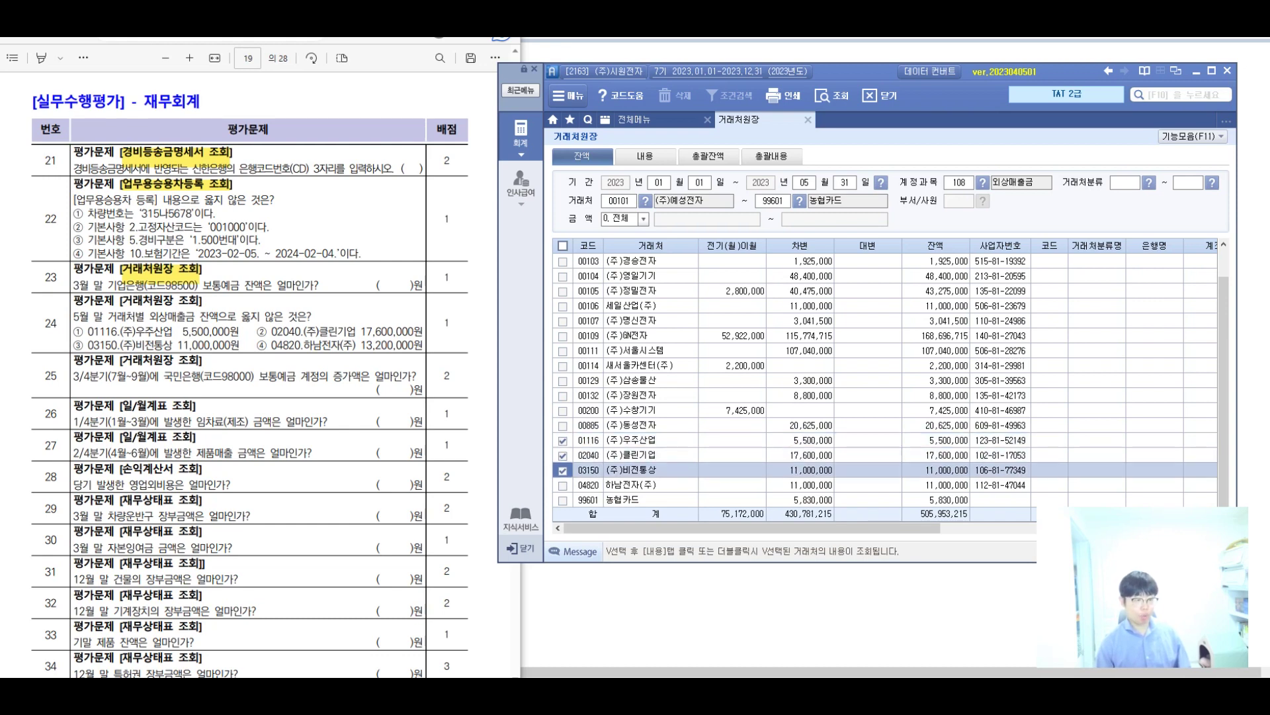
{"action": "left_click", "coordinate": [562, 485]}
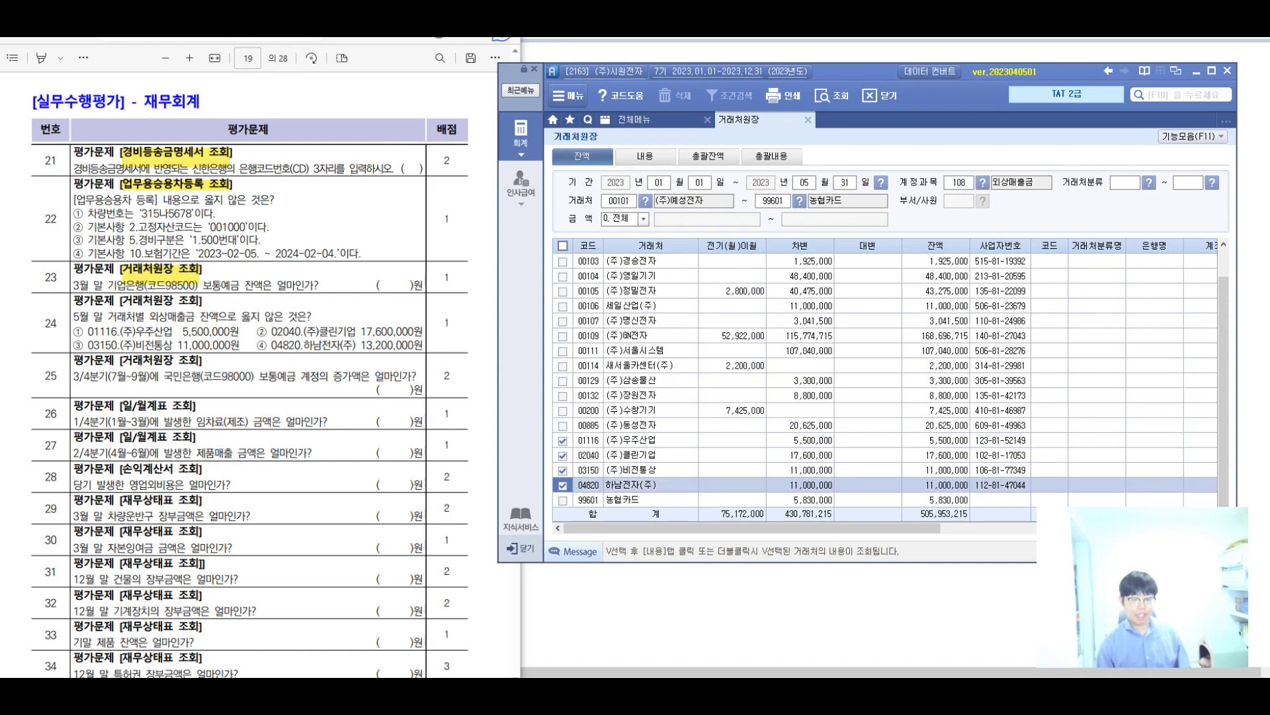
Narrow the ledger's customer range to 01116 (주)우주산업 through 04820 하남전자(주) and rerun the query.
{"action": "left_click", "coordinate": [618, 201]}
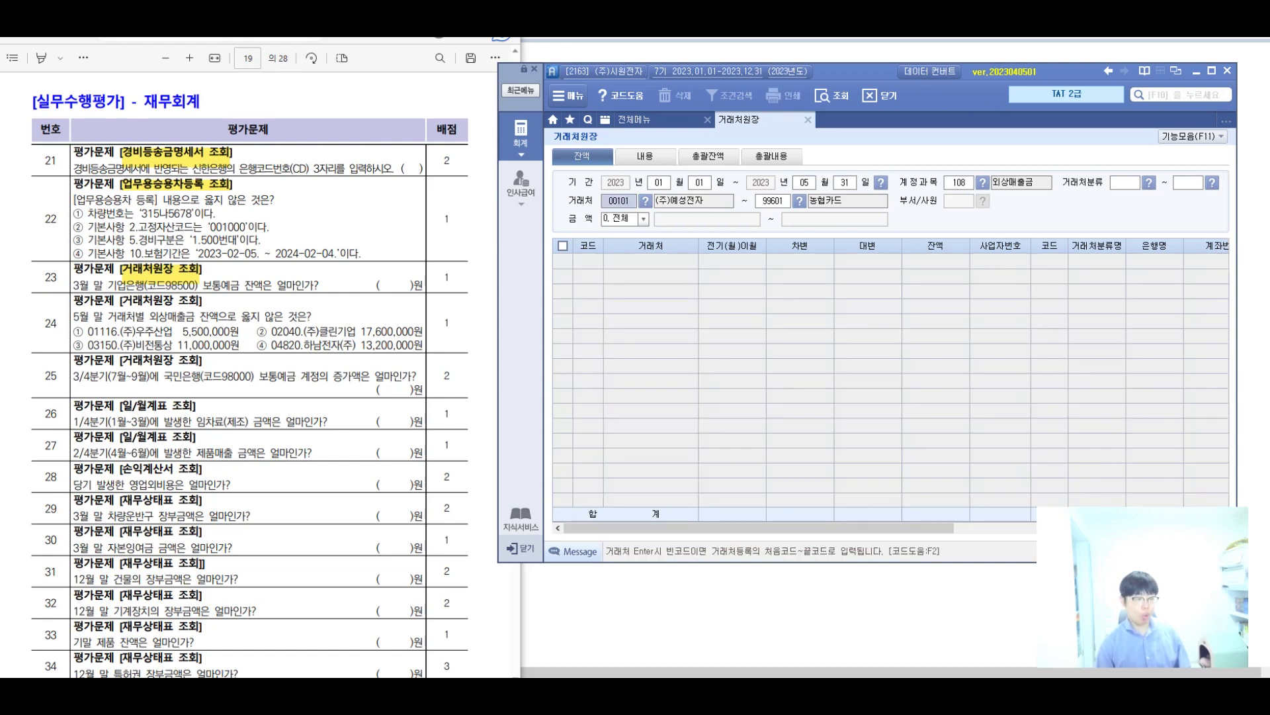
{"action": "type", "text": "01116"}
{"action": "key", "text": "Return"}
{"action": "type", "text": "04820"}
{"action": "key", "text": "Return"}
{"action": "key", "text": "Return"}
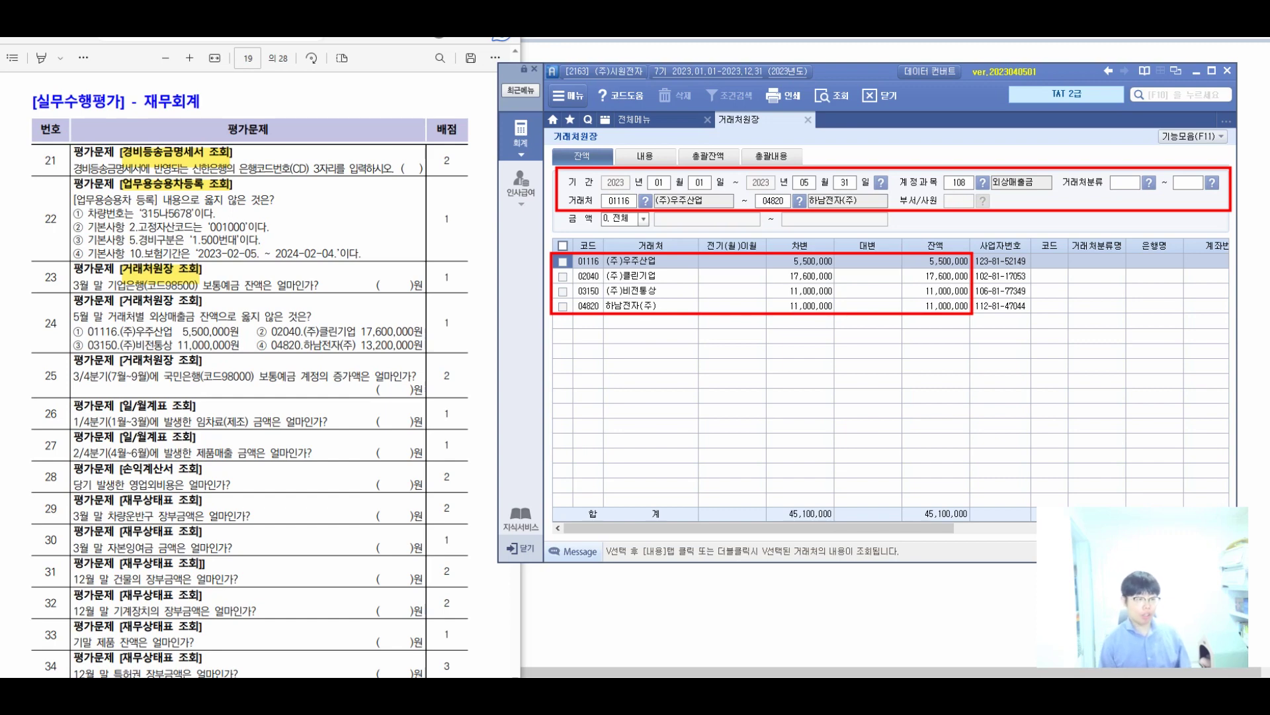
Handwrite OK over options ①, ② and ③ of question 24 on the exam sheet.
{"action": "left_click_drag", "start_coordinate": [173, 311], "coordinate": [177, 329]}
{"action": "left_click_drag", "start_coordinate": [206, 307], "coordinate": [211, 328]}
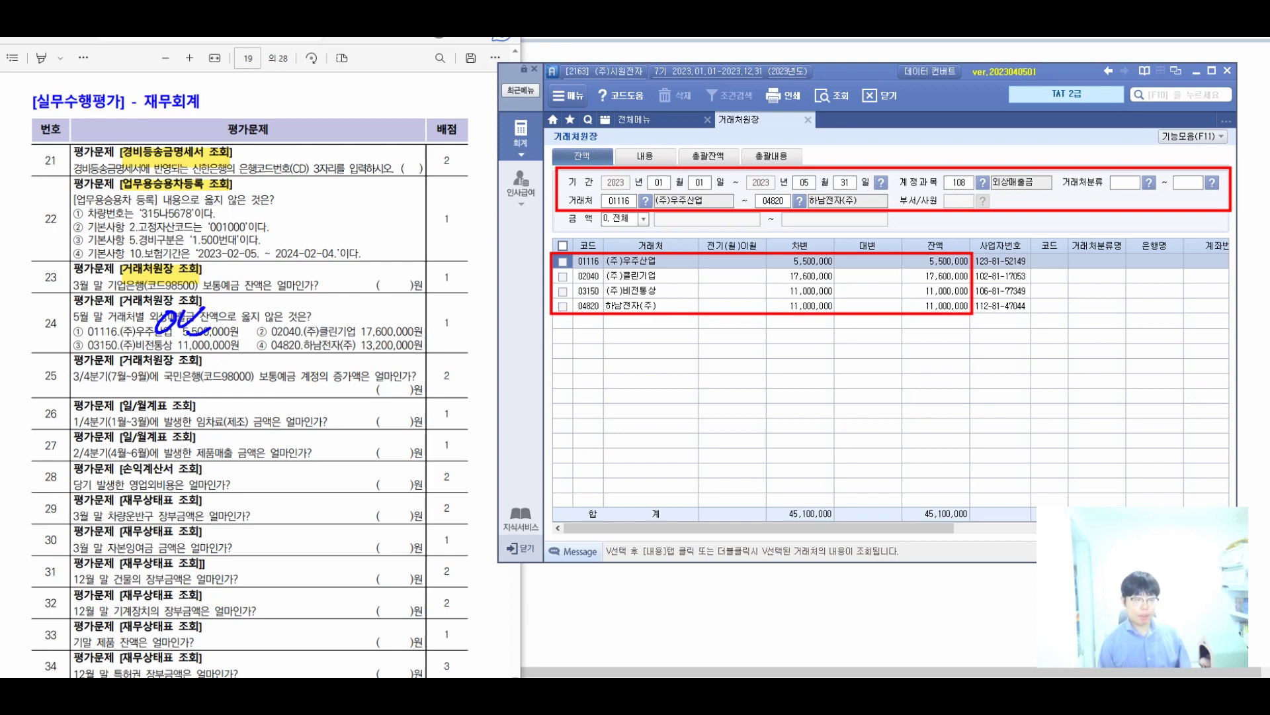
{"action": "mouse_move", "coordinate": [315, 313]}
{"action": "left_mouse_down"}
{"action": "mouse_move", "coordinate": [305, 329]}
{"action": "mouse_move", "coordinate": [340, 295]}
{"action": "mouse_move", "coordinate": [345, 334]}
{"action": "left_mouse_up"}
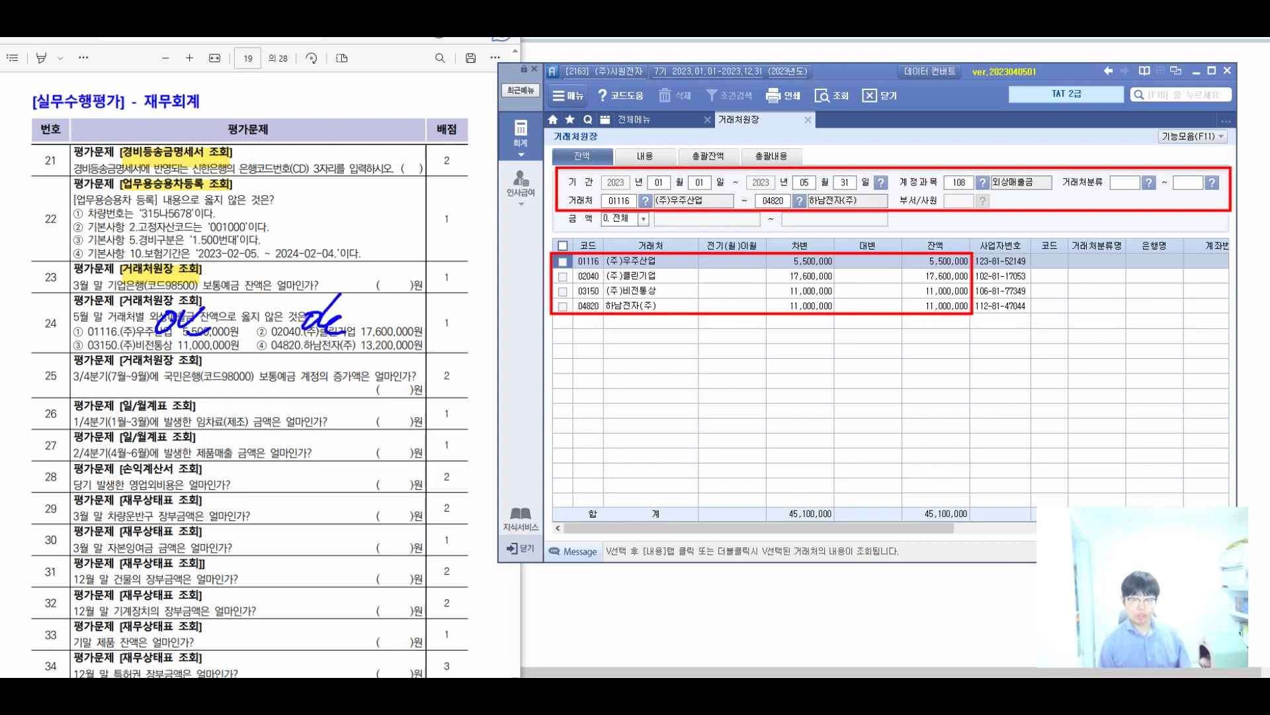
{"action": "mouse_move", "coordinate": [105, 339]}
{"action": "left_mouse_down"}
{"action": "mouse_move", "coordinate": [99, 357]}
{"action": "mouse_move", "coordinate": [112, 361]}
{"action": "left_mouse_up"}
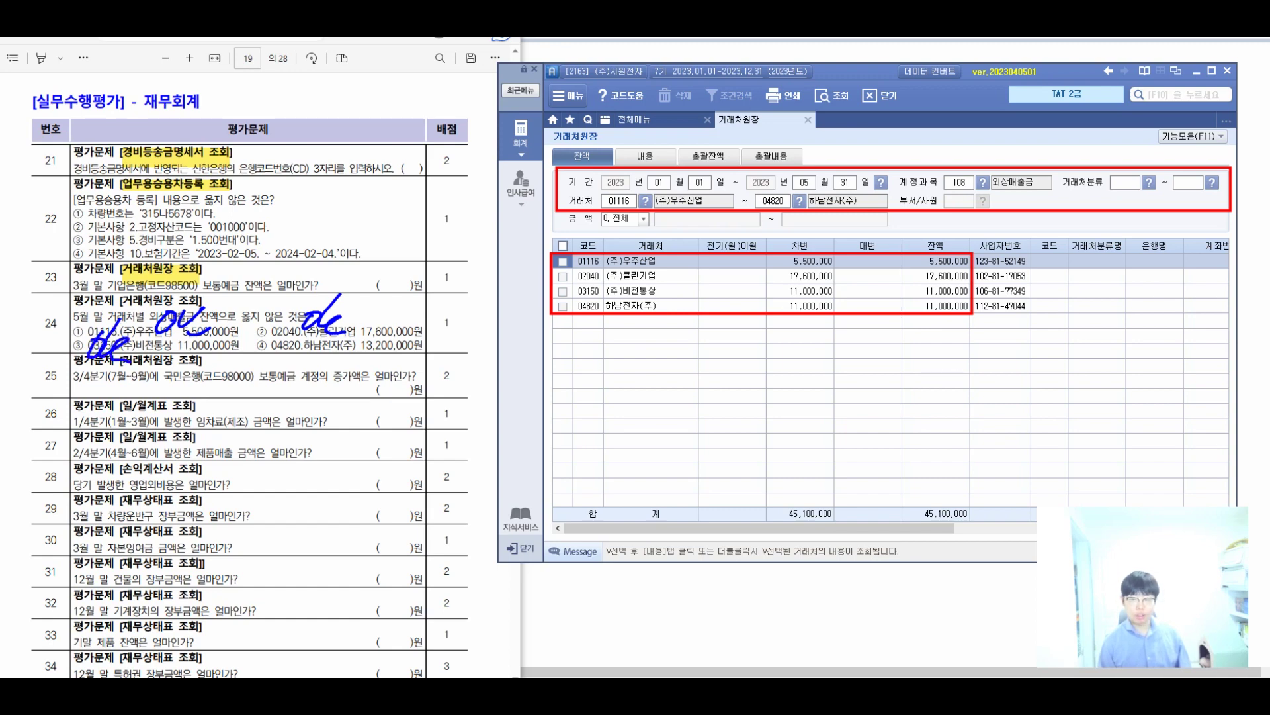
Handwrite a mark at option ④ of question 24 and a circled 4 as its answer, and clear the annotations.
{"action": "mouse_move", "coordinate": [254, 330]}
{"action": "left_mouse_down"}
{"action": "mouse_move", "coordinate": [264, 344]}
{"action": "mouse_move", "coordinate": [319, 307]}
{"action": "left_mouse_up"}
{"action": "mouse_move", "coordinate": [442, 319]}
{"action": "left_mouse_down"}
{"action": "mouse_move", "coordinate": [470, 292]}
{"action": "mouse_move", "coordinate": [482, 322]}
{"action": "left_mouse_up"}
{"action": "mouse_move", "coordinate": [484, 283]}
{"action": "left_mouse_down"}
{"action": "mouse_move", "coordinate": [440, 356]}
{"action": "mouse_move", "coordinate": [426, 294]}
{"action": "left_mouse_up"}
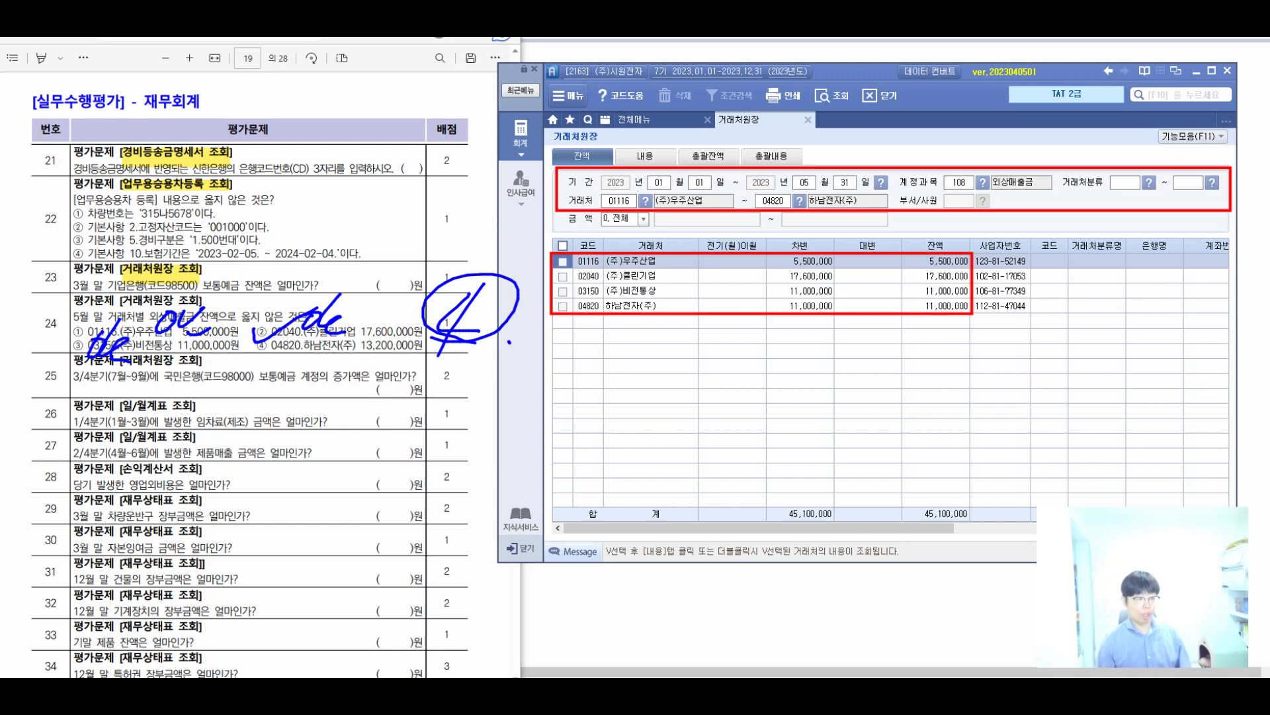
{"action": "key", "text": "Escape"}
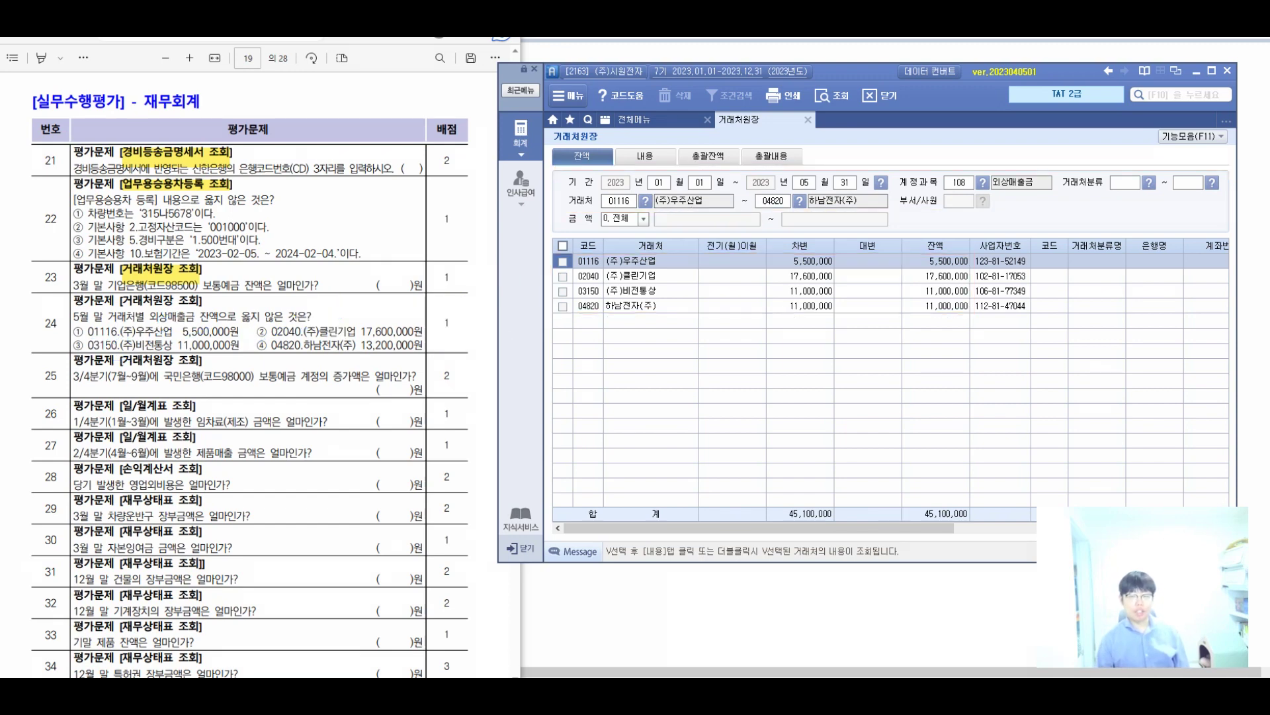
Examine the transaction details of 01116 (주)우주산업 and 02040 (주)클린기업, and return to the customer balances.
{"action": "double_click", "coordinate": [933, 261]}
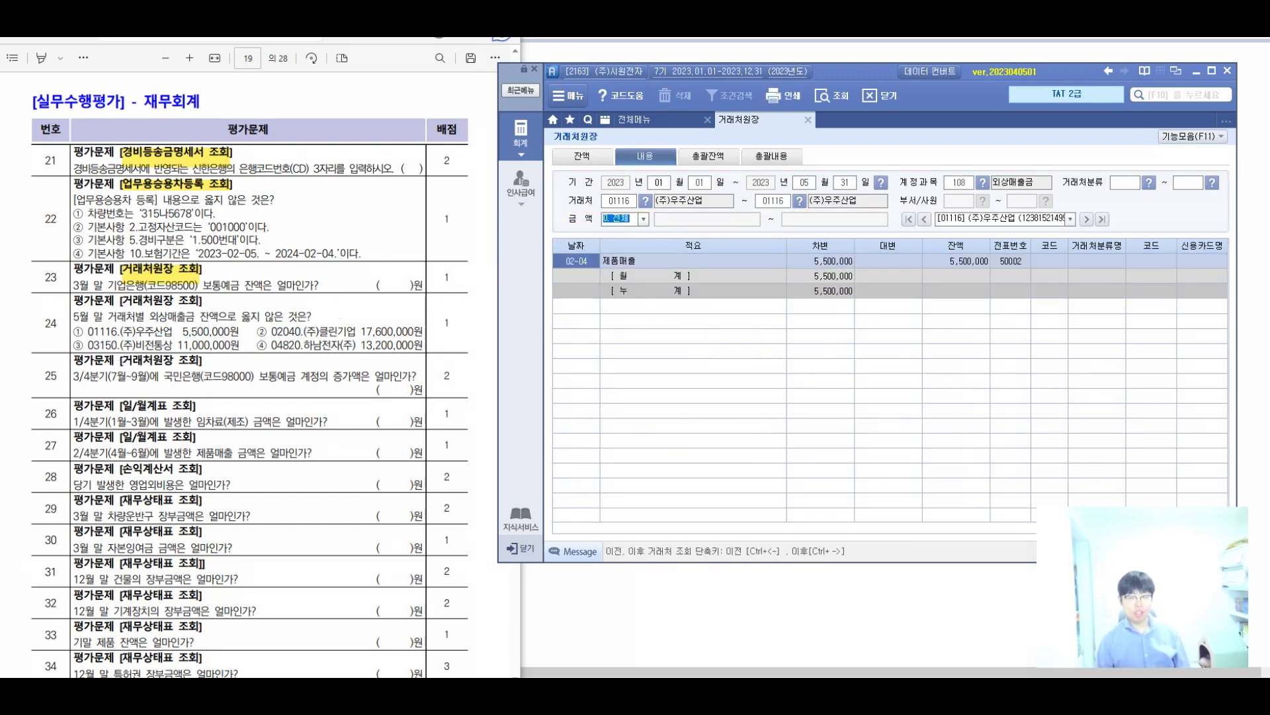
{"action": "key", "text": "ctrl+2"}
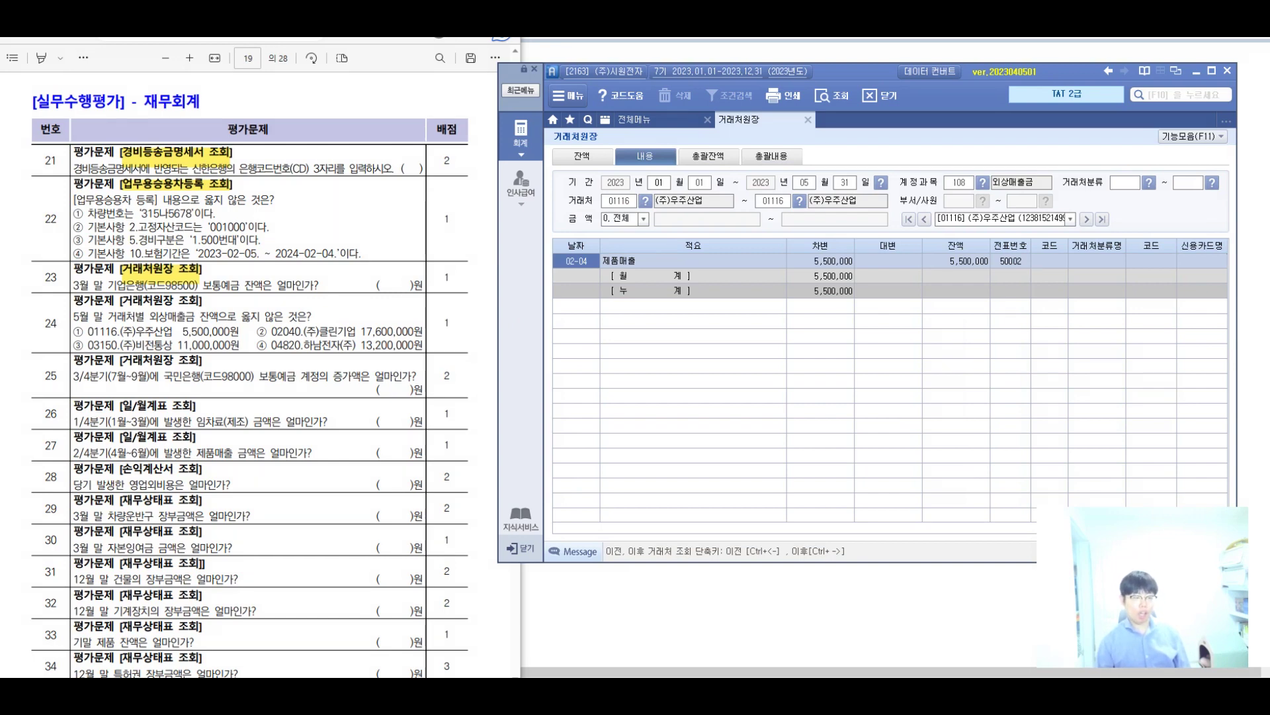
{"action": "key", "text": "ctrl+1"}
{"action": "key", "text": "Down"}
{"action": "key", "text": "ctrl+2"}
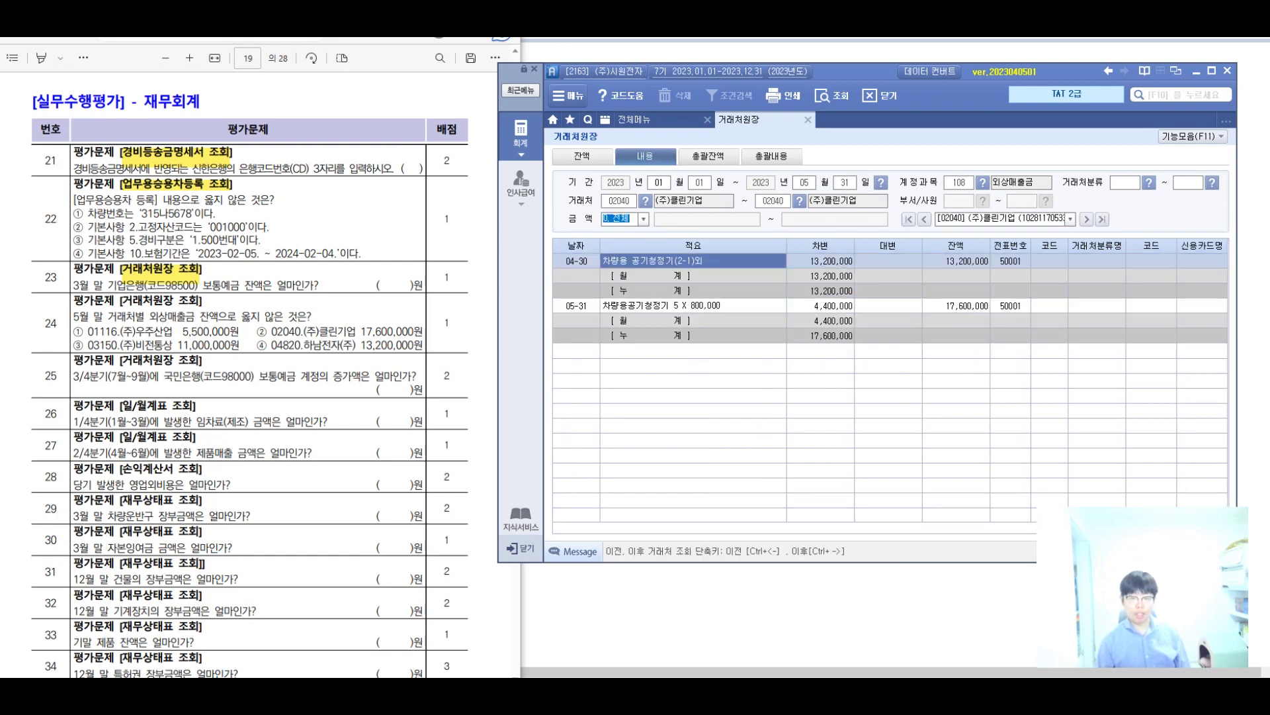
{"action": "left_click", "coordinate": [820, 261]}
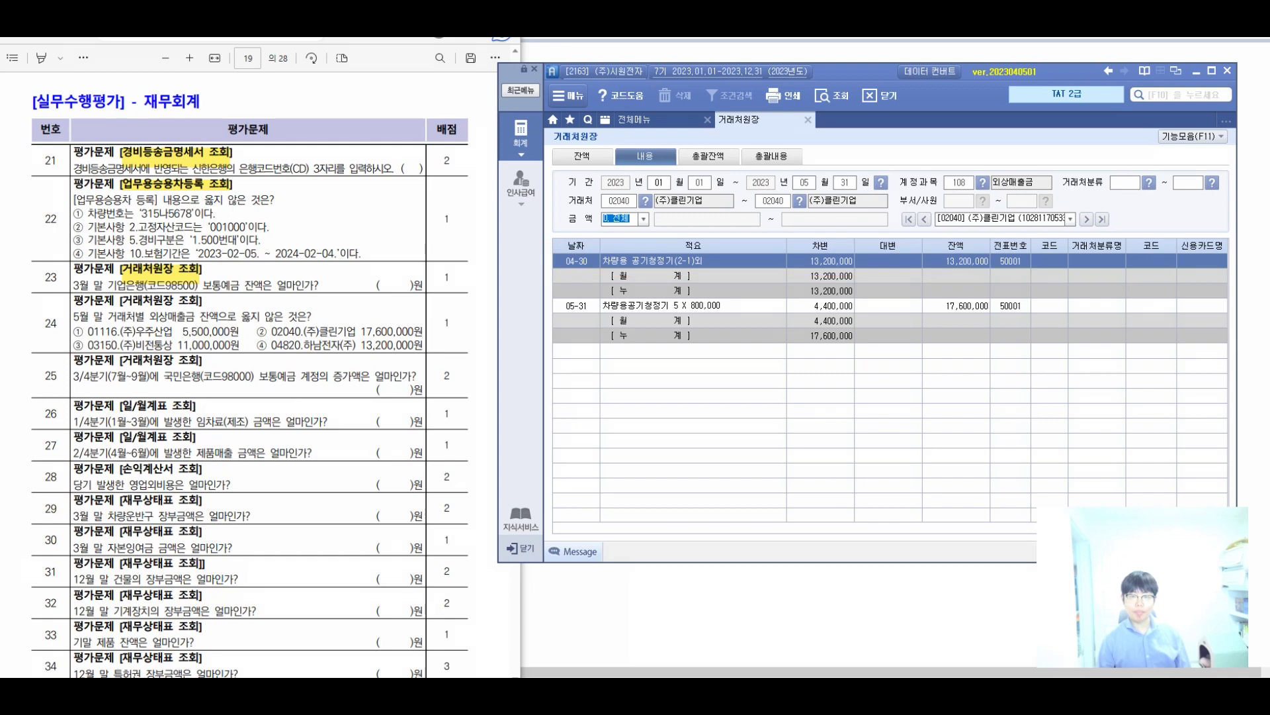
{"action": "left_click", "coordinate": [581, 156]}
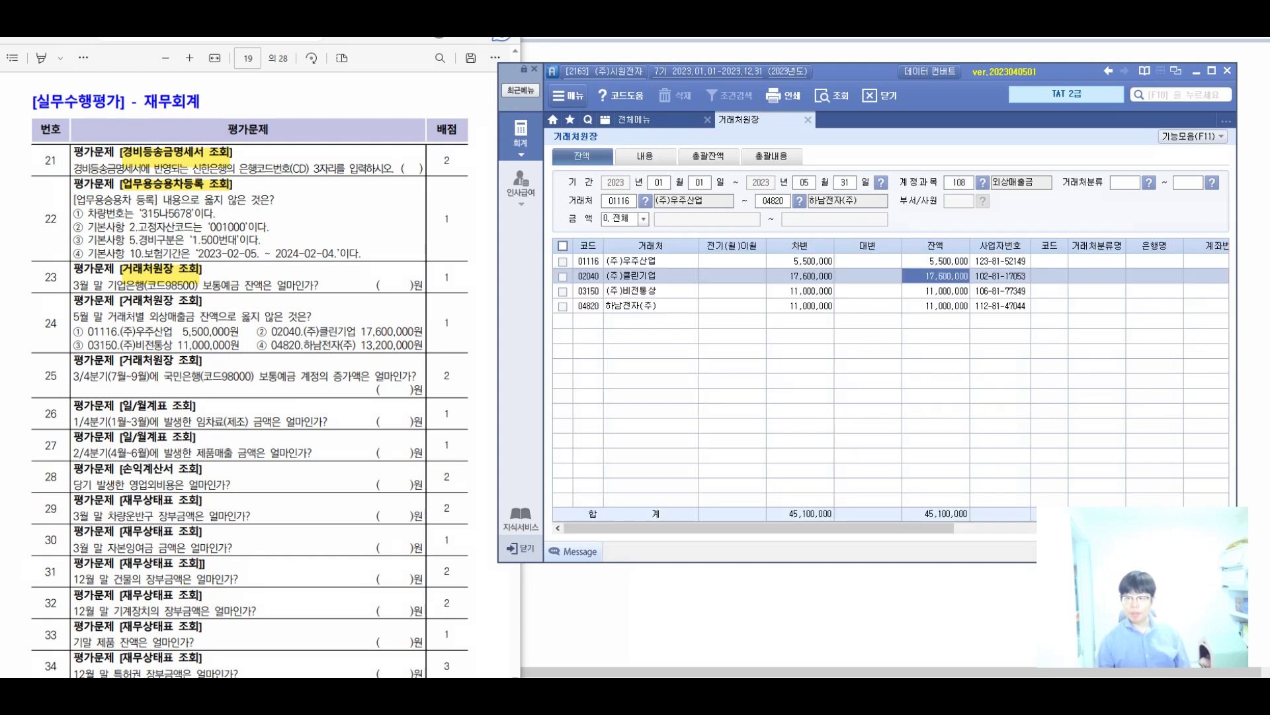
Examine the transaction details of 03150 (주)비전통상 and 04820 하남전자(주).
{"action": "double_click", "coordinate": [935, 290]}
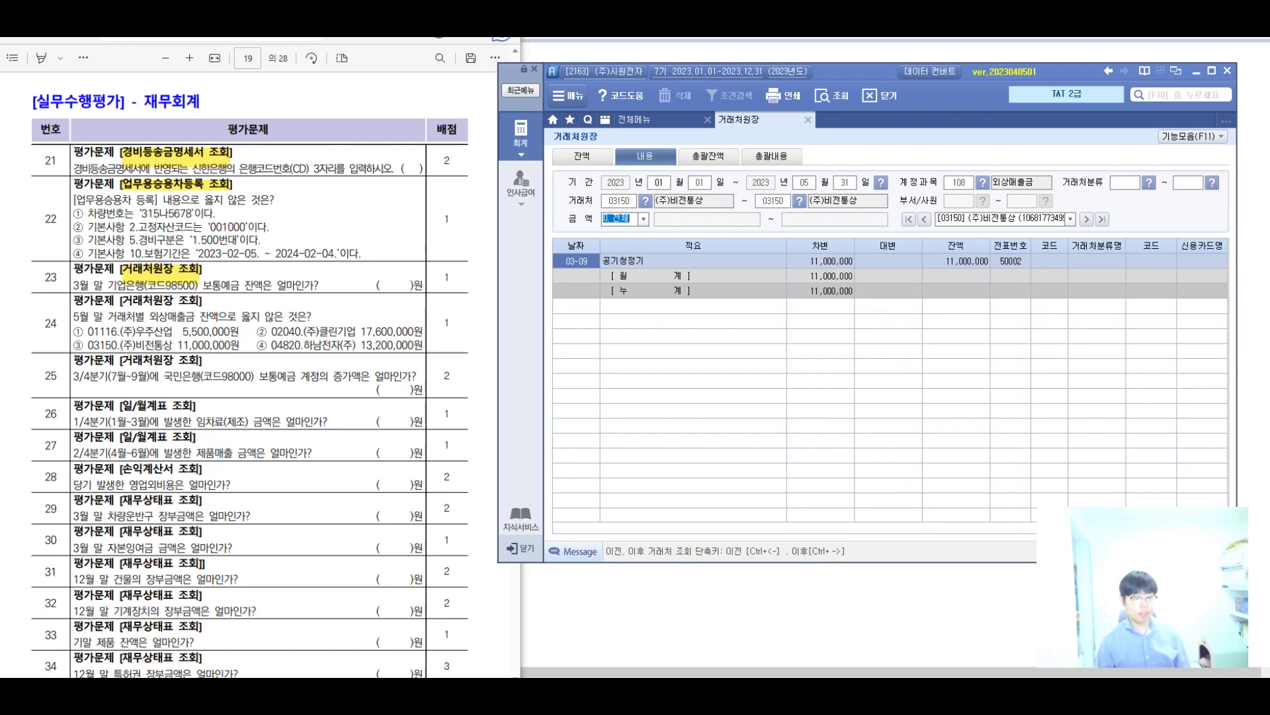
{"action": "key", "text": "Escape"}
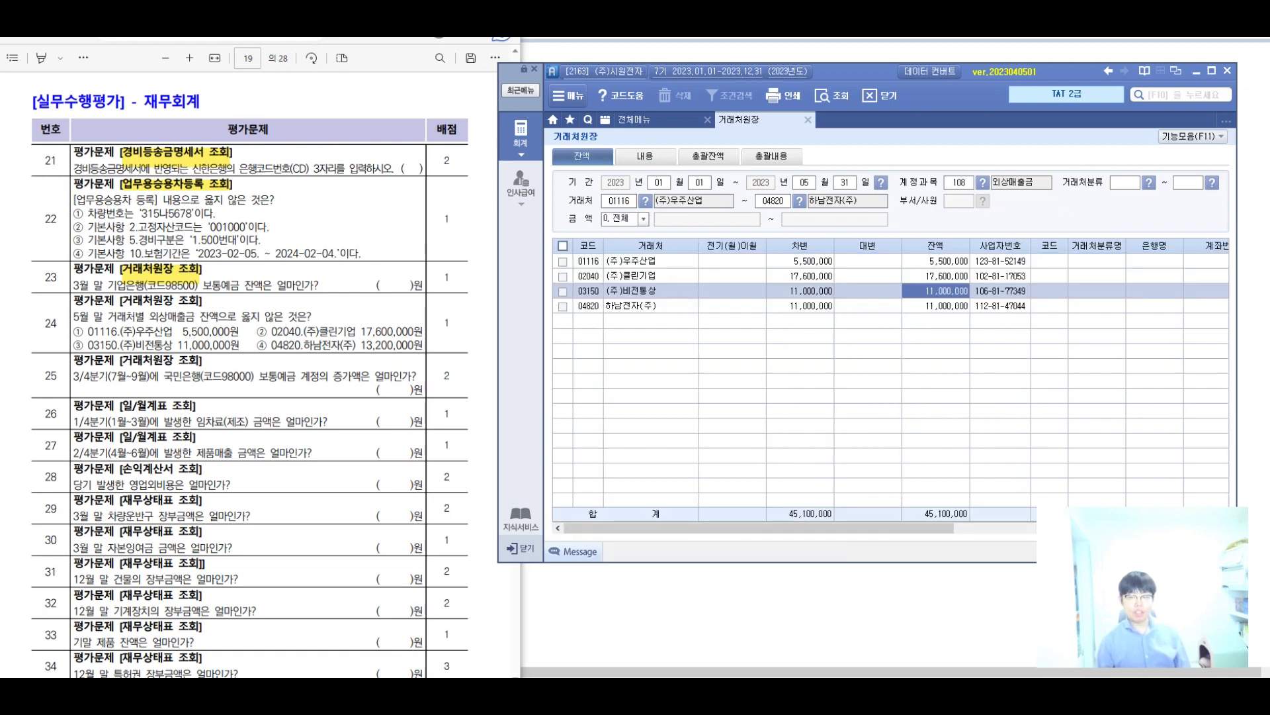
{"action": "double_click", "coordinate": [935, 306]}
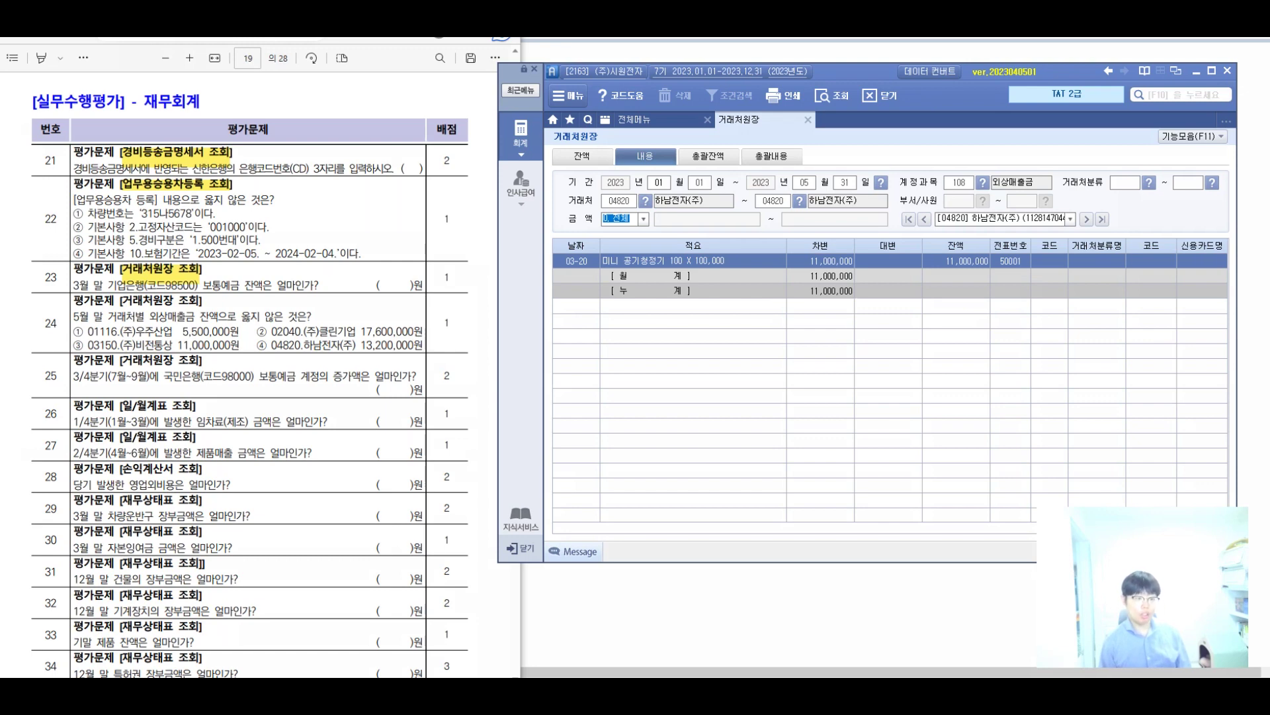
Handwrite a check mark at option ④ of question 24 with a circled 2-1번 note and a circled 2 above it.
{"action": "left_click_drag", "start_coordinate": [249, 329], "coordinate": [308, 309]}
{"action": "left_click_drag", "start_coordinate": [336, 267], "coordinate": [311, 311]}
{"action": "left_click_drag", "start_coordinate": [250, 259], "coordinate": [283, 272]}
{"action": "mouse_move", "coordinate": [284, 259]}
{"action": "left_mouse_down"}
{"action": "mouse_move", "coordinate": [299, 251]}
{"action": "mouse_move", "coordinate": [304, 272]}
{"action": "left_mouse_up"}
{"action": "mouse_move", "coordinate": [324, 240]}
{"action": "left_mouse_down"}
{"action": "mouse_move", "coordinate": [319, 272]}
{"action": "mouse_move", "coordinate": [355, 284]}
{"action": "mouse_move", "coordinate": [278, 180]}
{"action": "mouse_move", "coordinate": [295, 225]}
{"action": "left_mouse_up"}
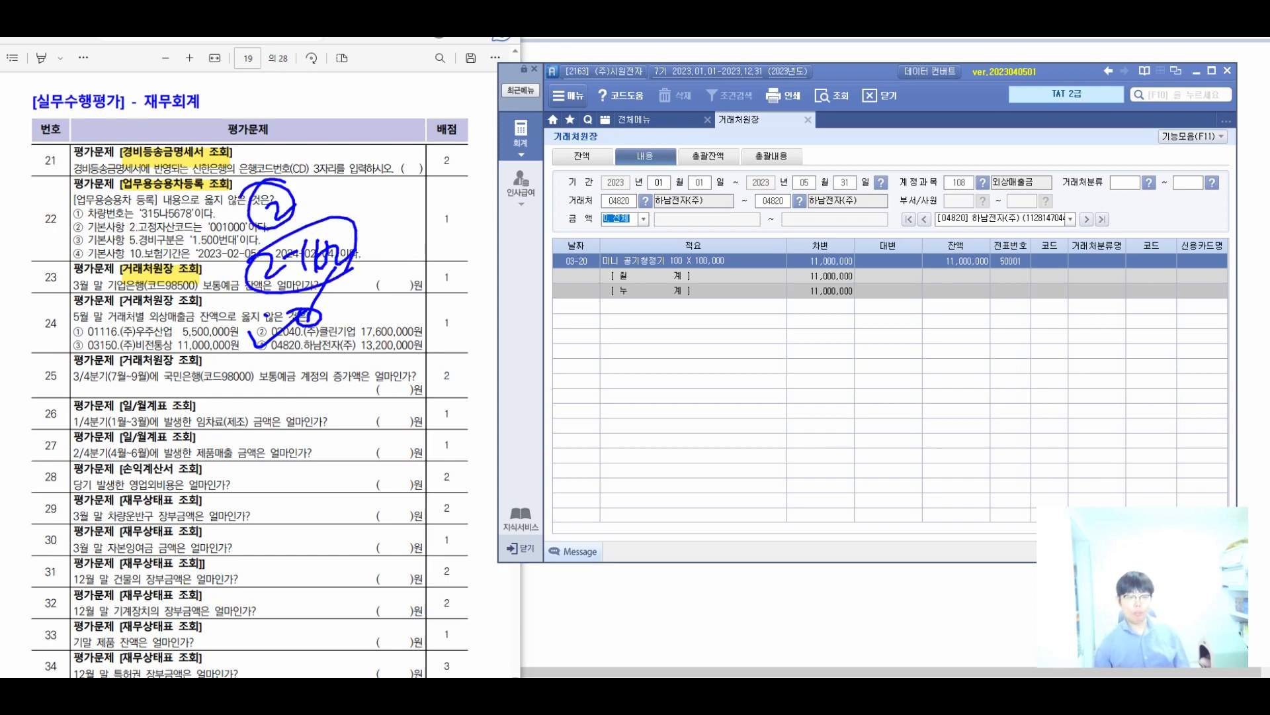
Reexamine the transaction details of 02040 (주)클린기업, return to the customer balances and clear the handwriting.
{"action": "left_click", "coordinate": [582, 157]}
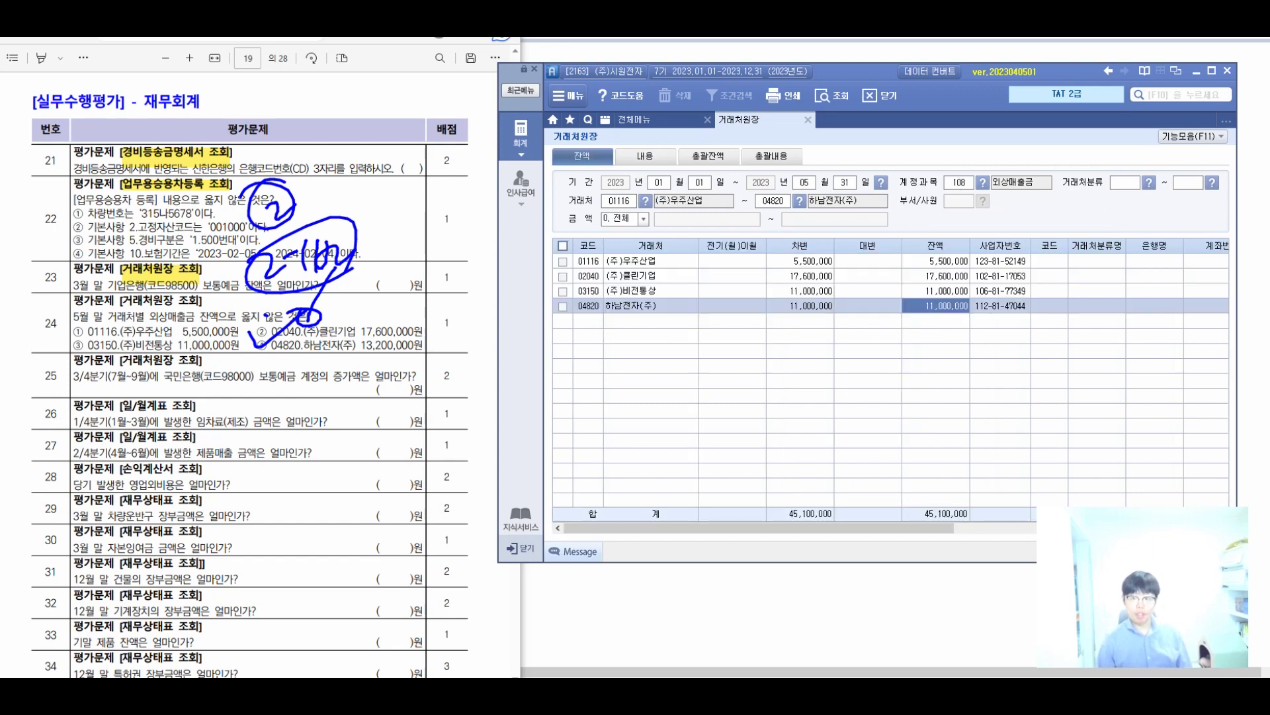
{"action": "double_click", "coordinate": [935, 276]}
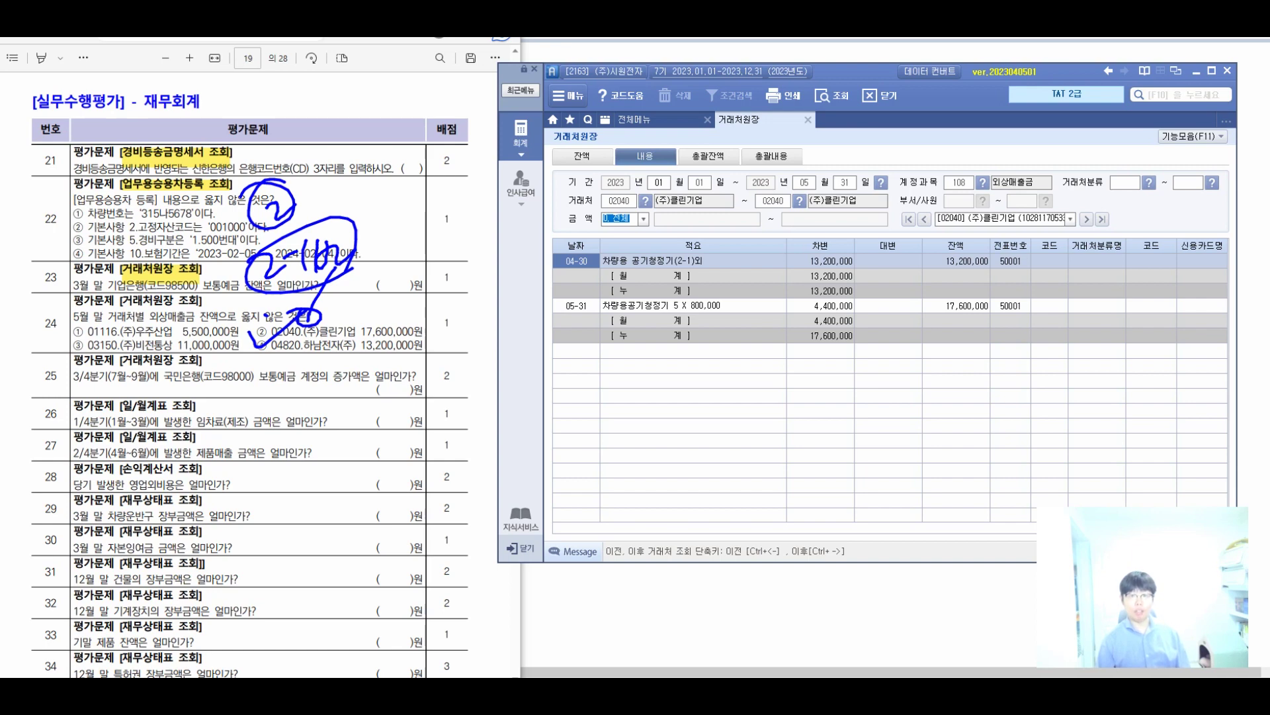
{"action": "right_click", "coordinate": [924, 345]}
{"action": "left_click", "coordinate": [917, 350]}
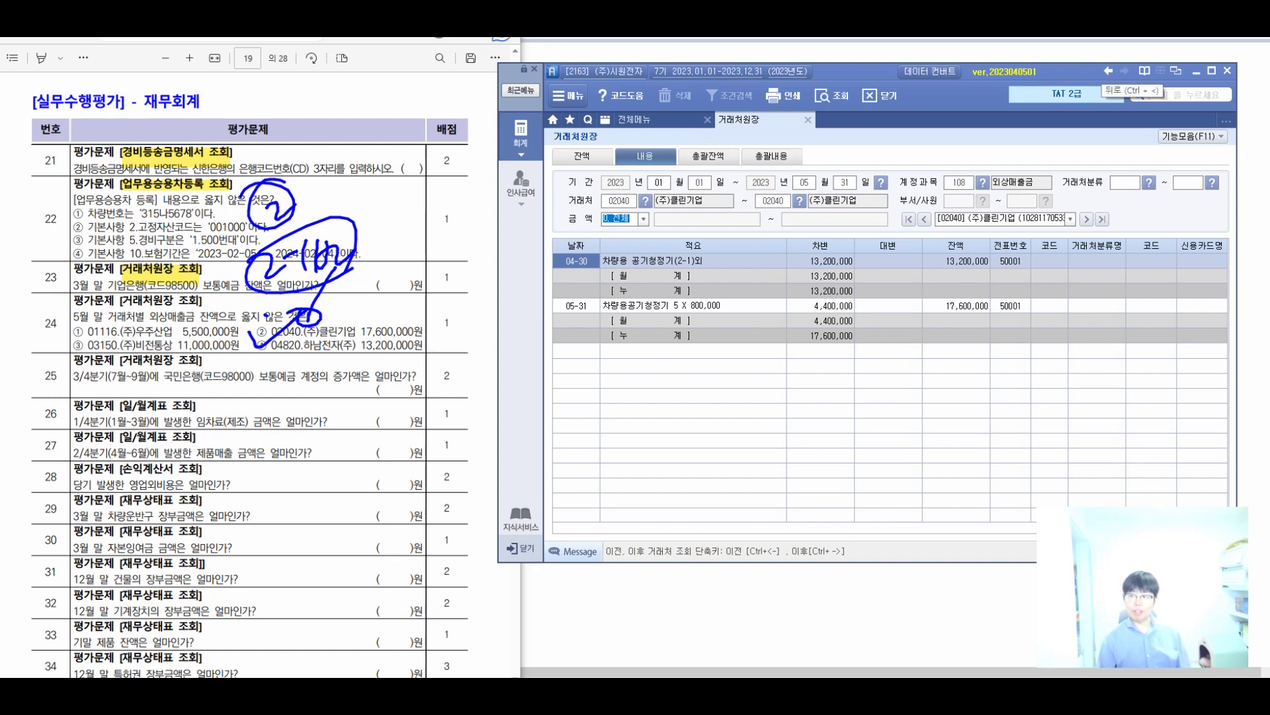
{"action": "key", "text": "Escape"}
{"action": "key", "text": "Escape"}
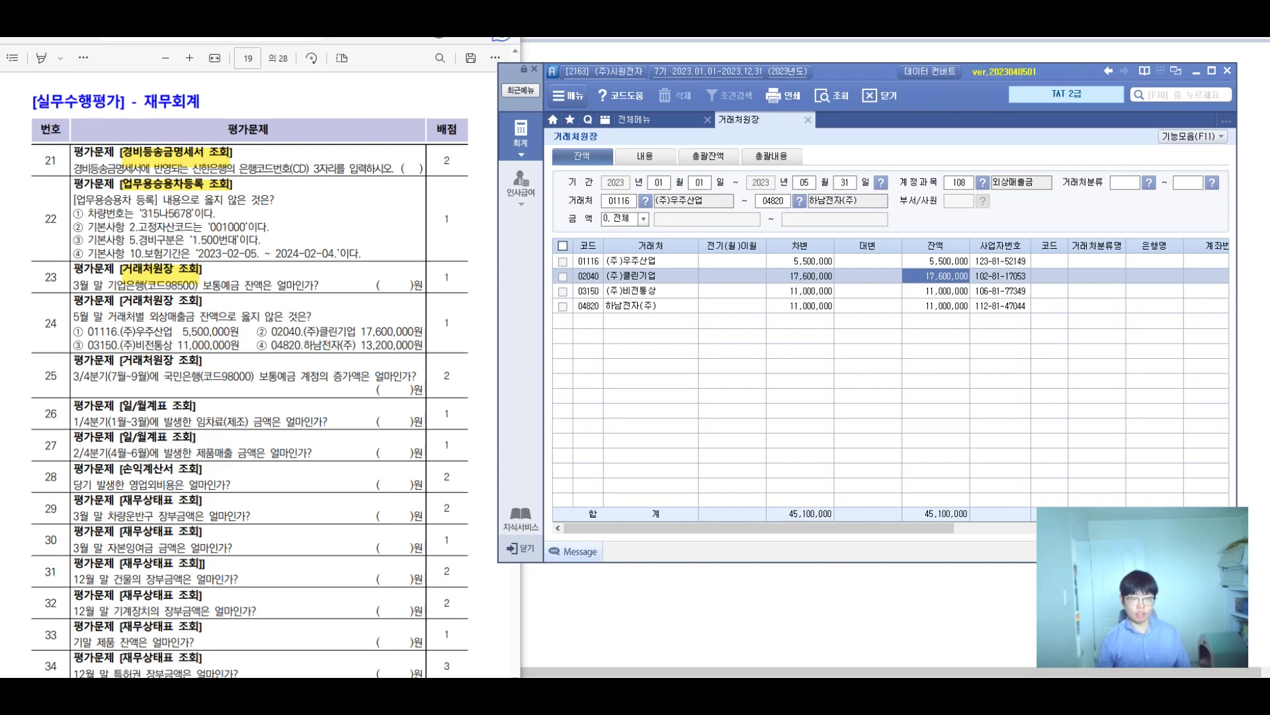
Set the ledger's query period to 2023-07-01 through 2023-09-30.
{"action": "left_click", "coordinate": [659, 182]}
{"action": "type", "text": "07"}
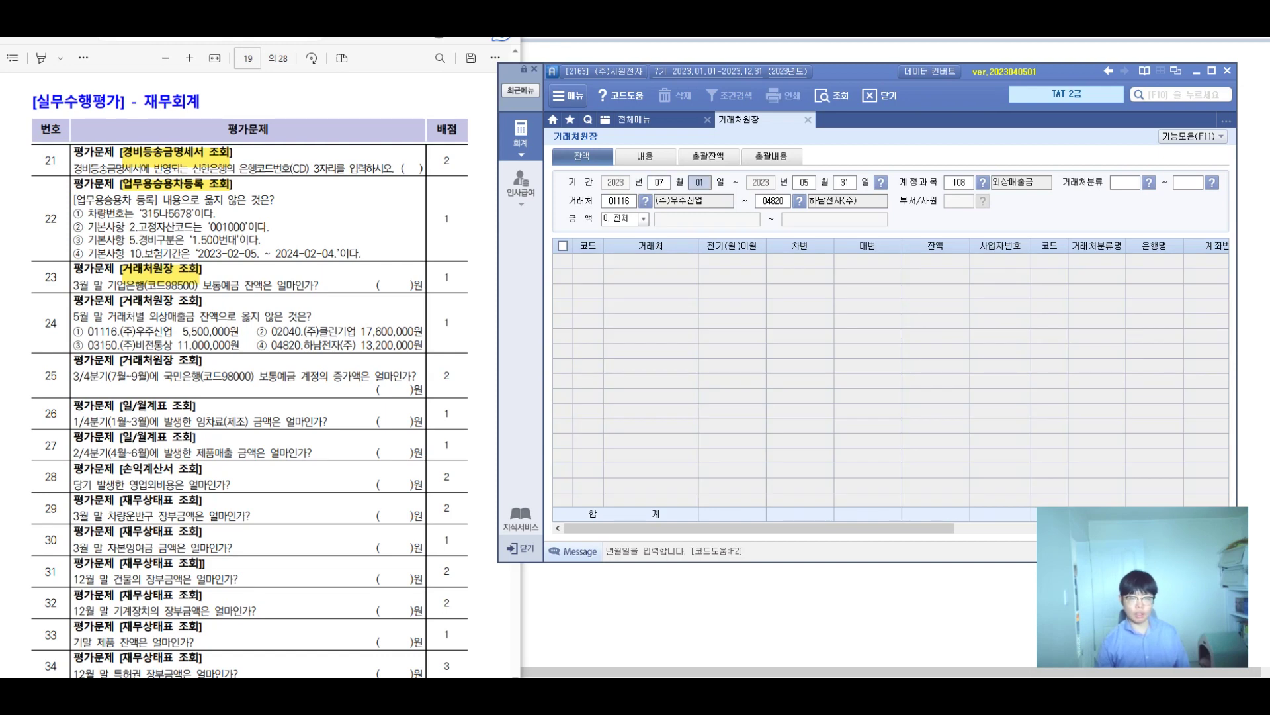
{"action": "key", "text": "Return"}
{"action": "type", "text": "09"}
{"action": "type", "text": "30"}
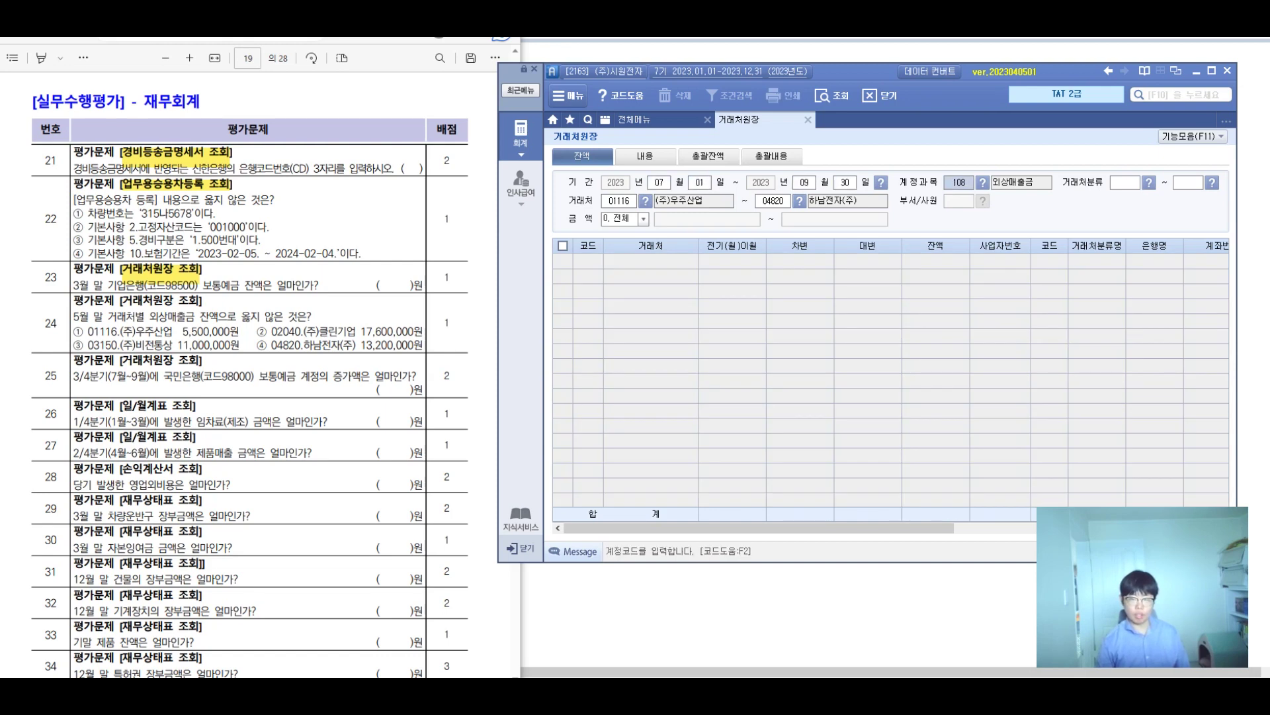
Query the ledger balance of account 103 보통예금 for customer 98000 국민은행 only.
{"action": "type", "text": "103"}
{"action": "key", "text": "Return"}
{"action": "key", "text": "Return"}
{"action": "key", "text": "Return"}
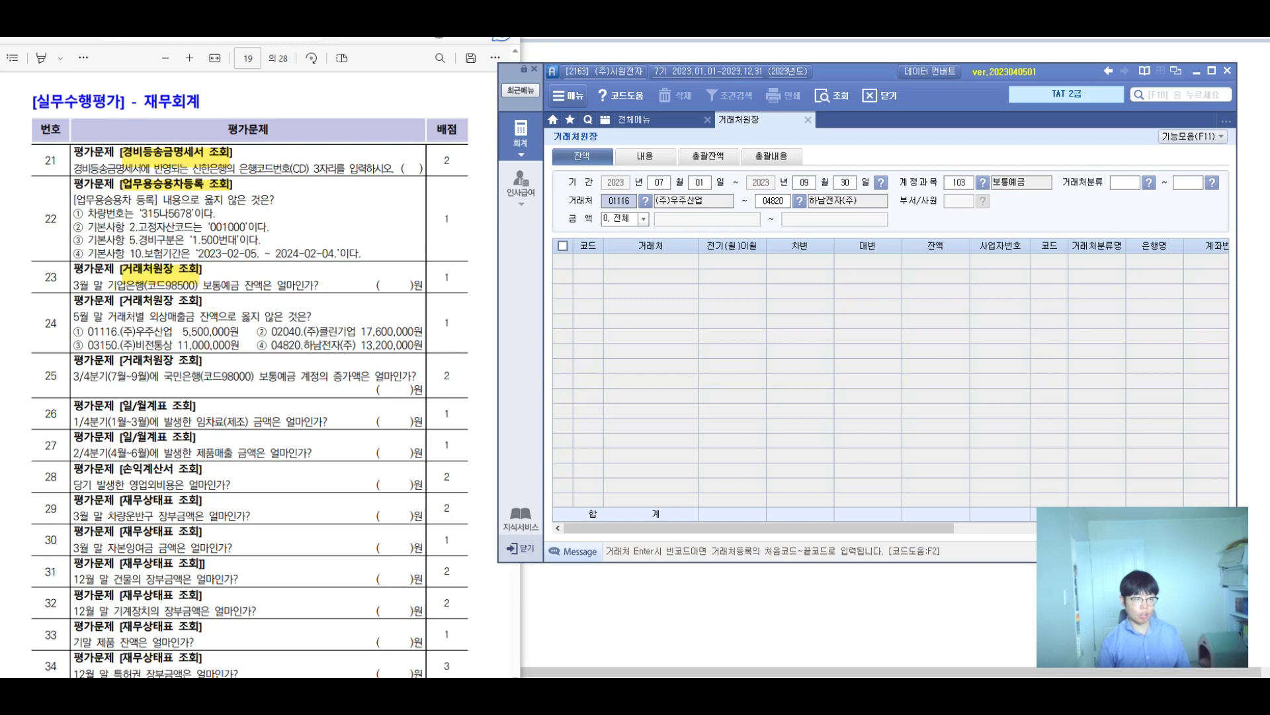
{"action": "type", "text": "98000"}
{"action": "key", "text": "Return"}
{"action": "type", "text": "98000"}
{"action": "key", "text": "Return"}
{"action": "key", "text": "Return"}
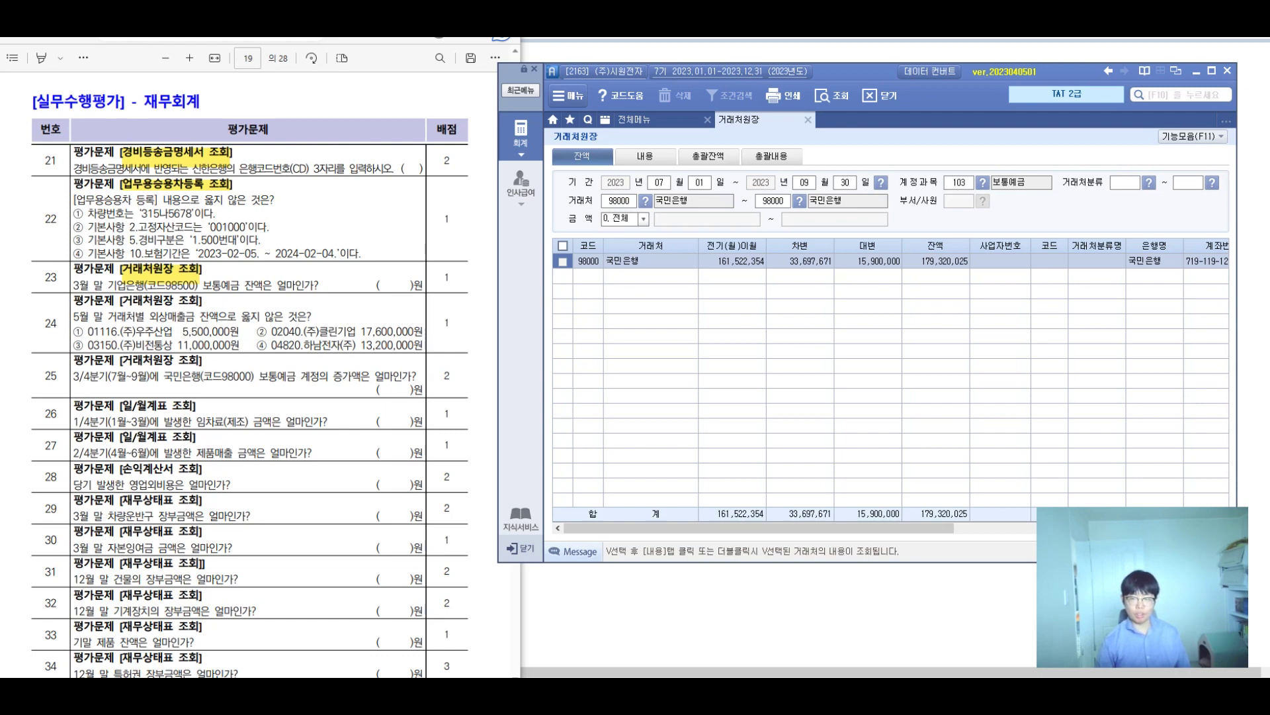
Open the 국민은행 transaction details and add the debits 18,150,000, 10,000,000, 5,500,000 and 47,671 in the calculator.
{"action": "double_click", "coordinate": [868, 260]}
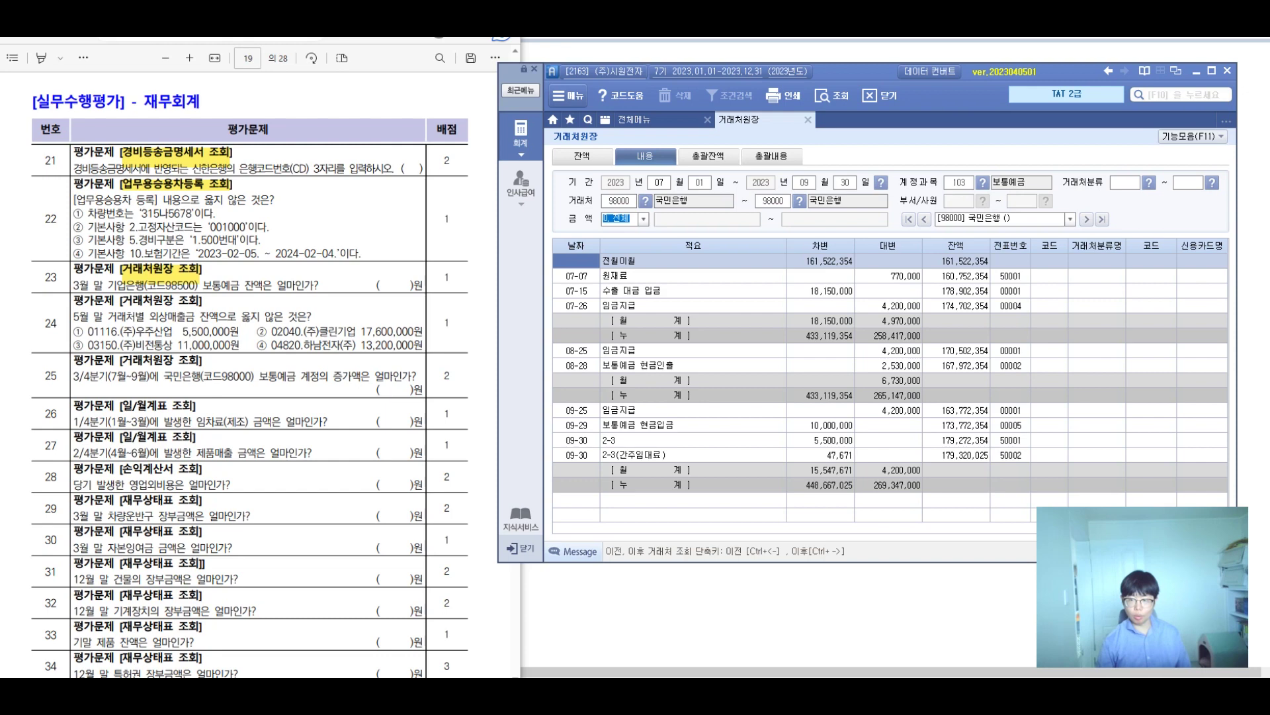
{"action": "key", "text": "Return"}
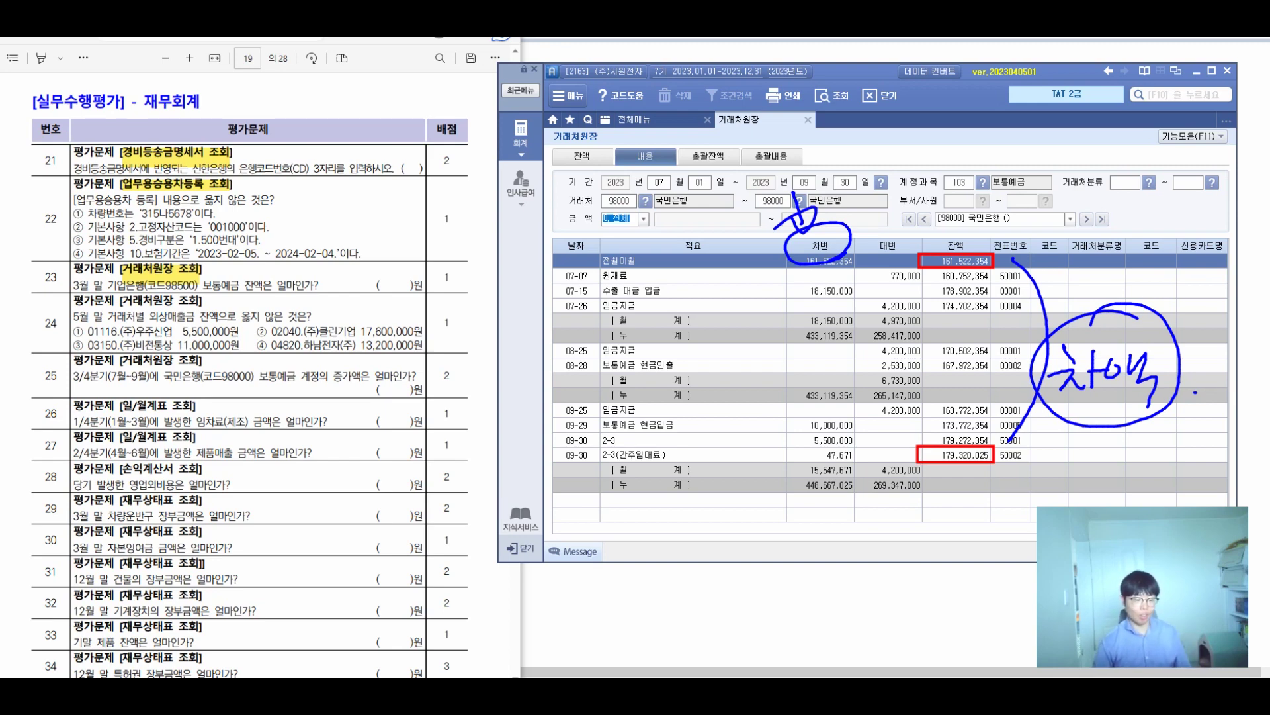
{"action": "key", "text": "XF86Calculator"}
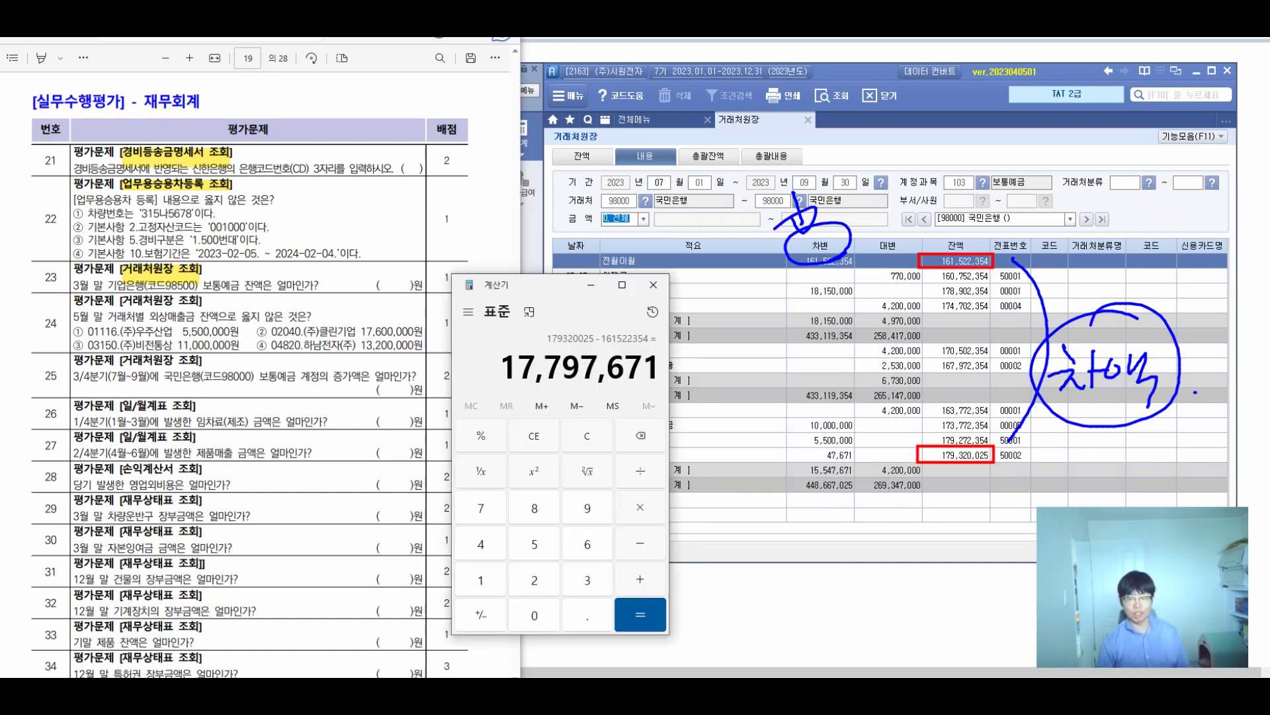
{"action": "type", "text": "181"}
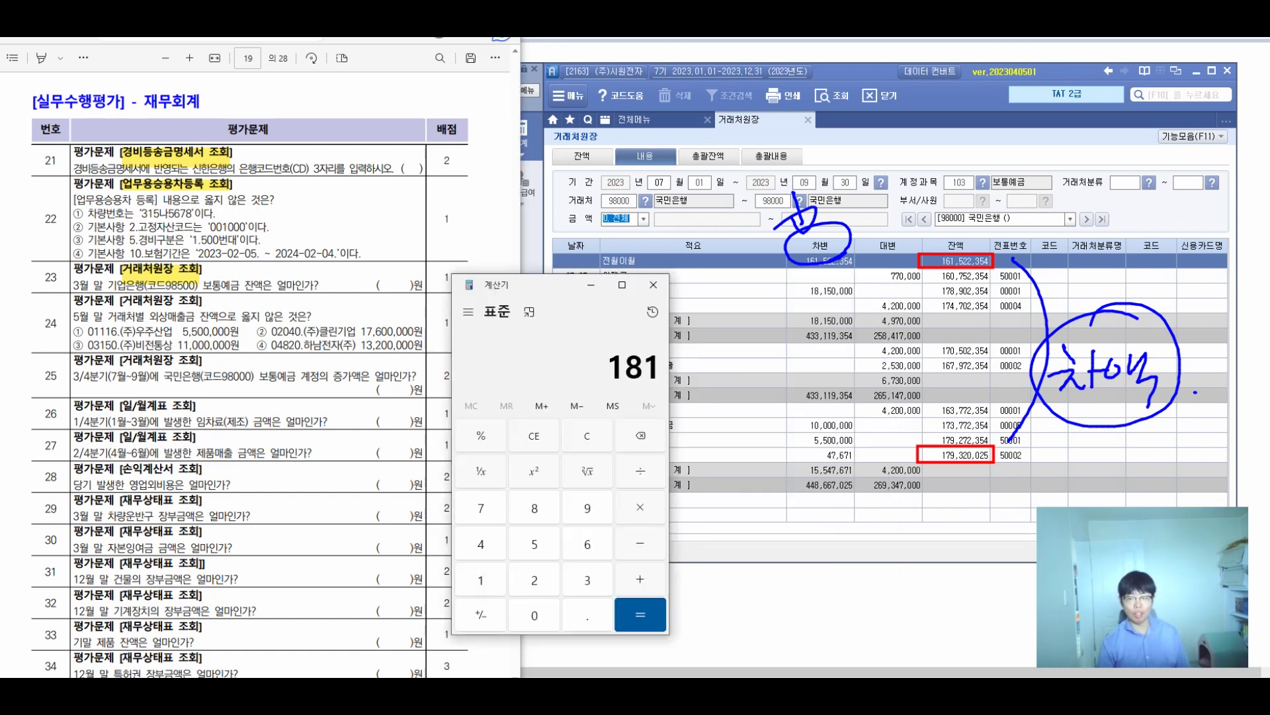
{"action": "type", "text": "50000+1000000+5500000"}
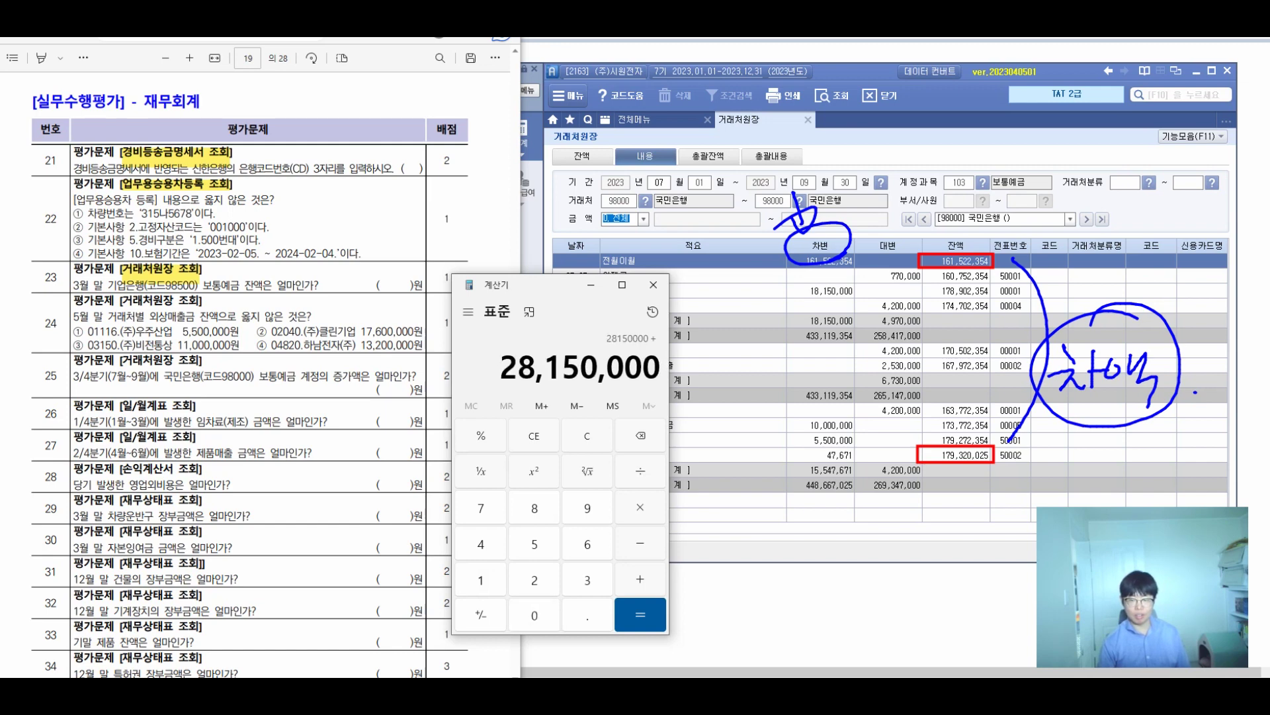
{"action": "type", "text": "+47671"}
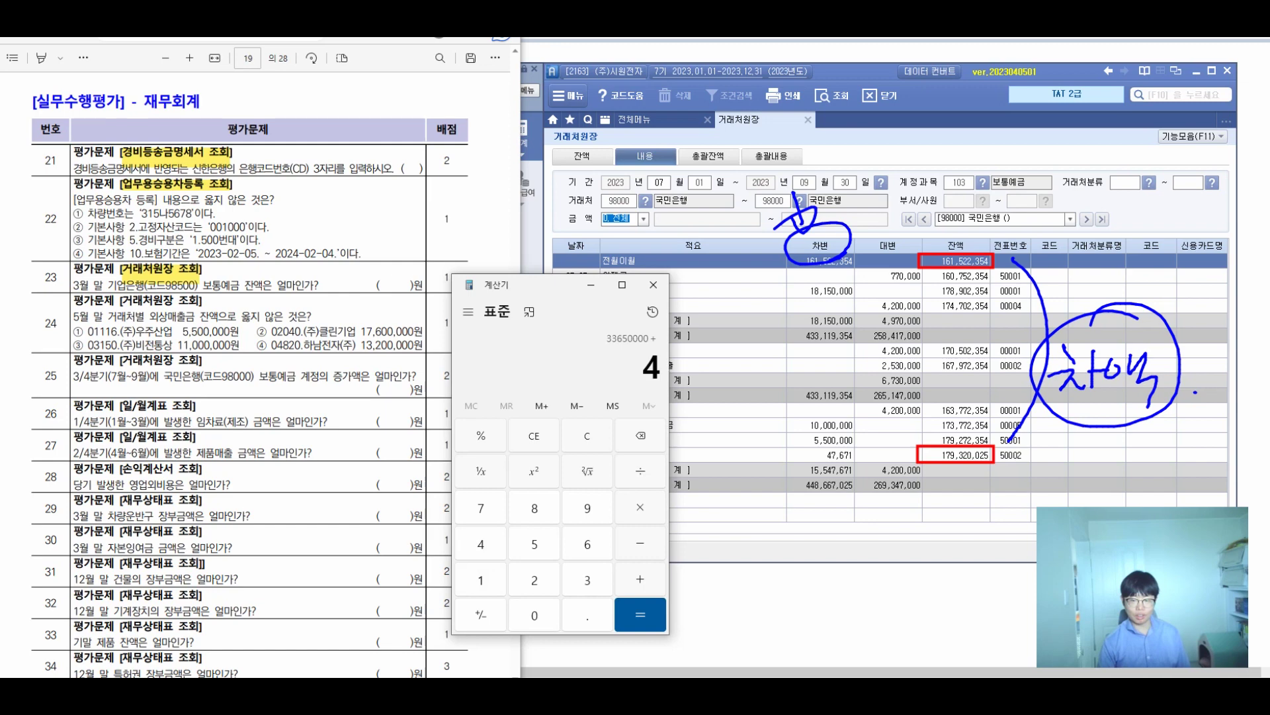
{"action": "key", "text": "Return"}
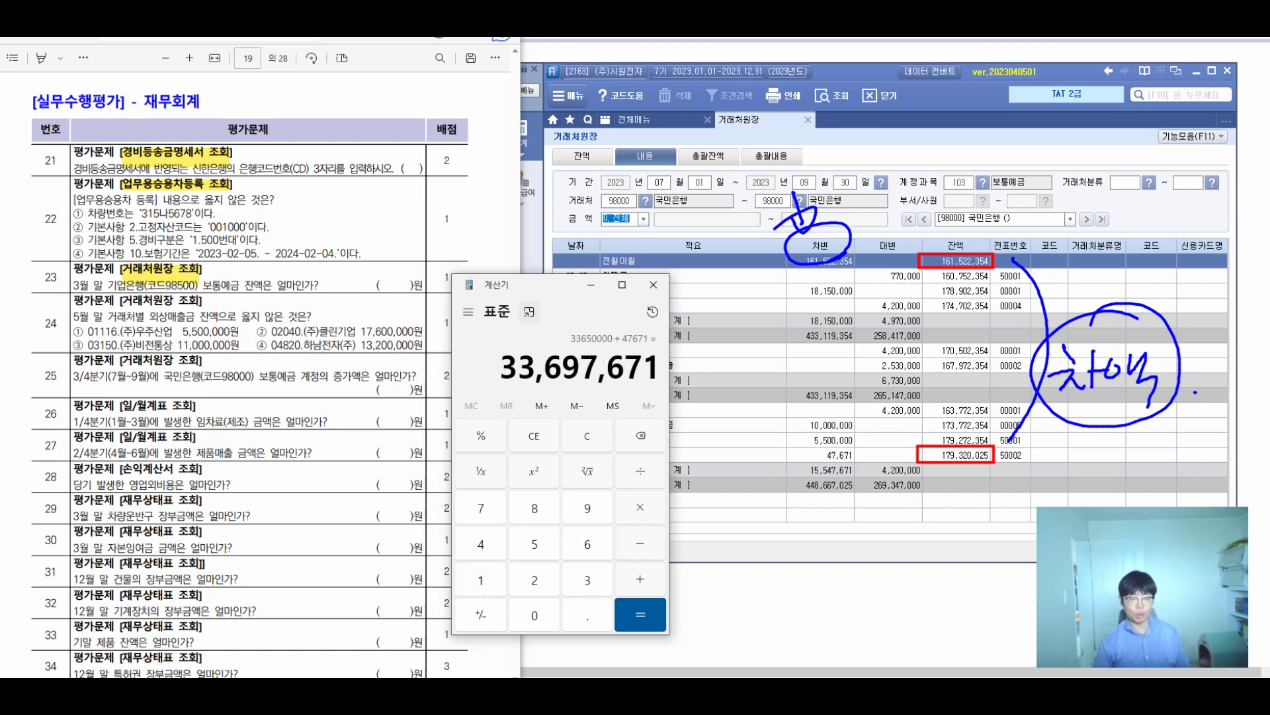
Handwrite 33,697,671 over question 25 on the exam sheet as its answer.
{"action": "left_click_drag", "start_coordinate": [542, 285], "coordinate": [606, 282]}
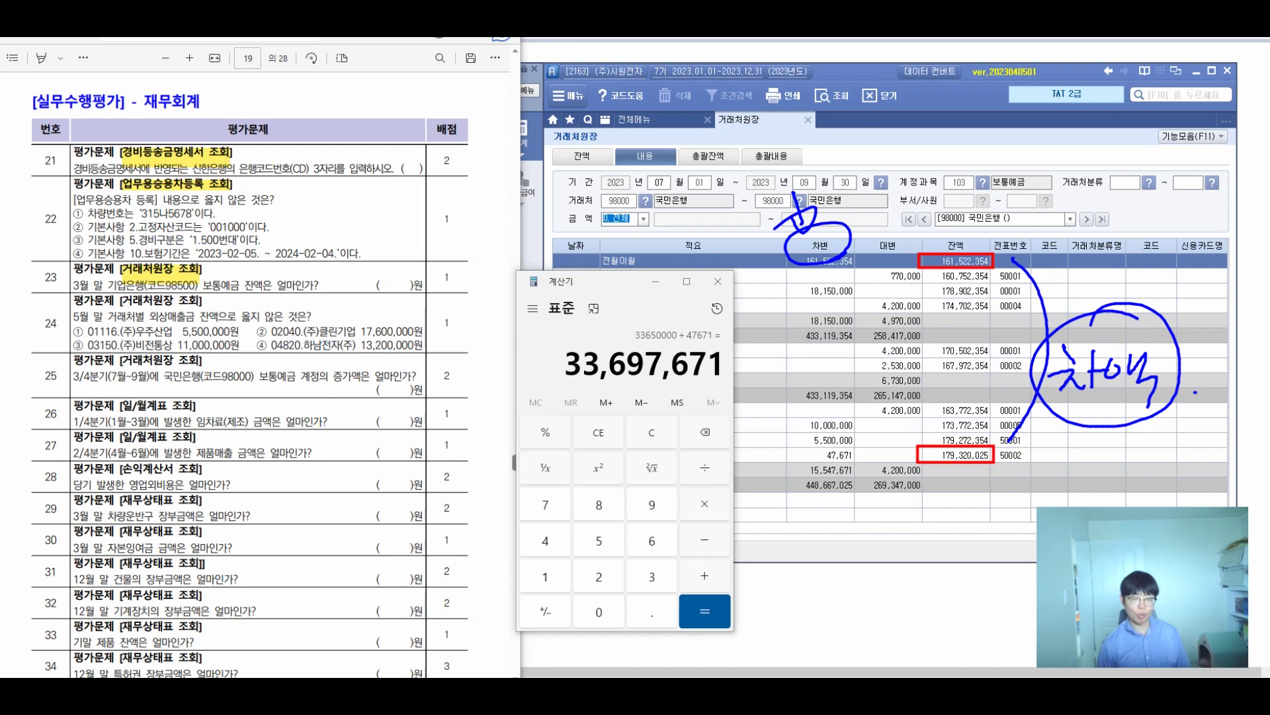
{"action": "mouse_move", "coordinate": [202, 364]}
{"action": "left_mouse_down"}
{"action": "mouse_move", "coordinate": [211, 394]}
{"action": "mouse_move", "coordinate": [232, 396]}
{"action": "left_mouse_up"}
{"action": "left_click_drag", "start_coordinate": [272, 354], "coordinate": [272, 391]}
{"action": "left_click_drag", "start_coordinate": [297, 364], "coordinate": [291, 400]}
{"action": "mouse_move", "coordinate": [311, 368]}
{"action": "left_mouse_down"}
{"action": "mouse_move", "coordinate": [321, 398]}
{"action": "mouse_move", "coordinate": [348, 377]}
{"action": "mouse_move", "coordinate": [352, 401]}
{"action": "mouse_move", "coordinate": [377, 398]}
{"action": "left_mouse_up"}
{"action": "left_click_drag", "start_coordinate": [385, 364], "coordinate": [381, 400]}
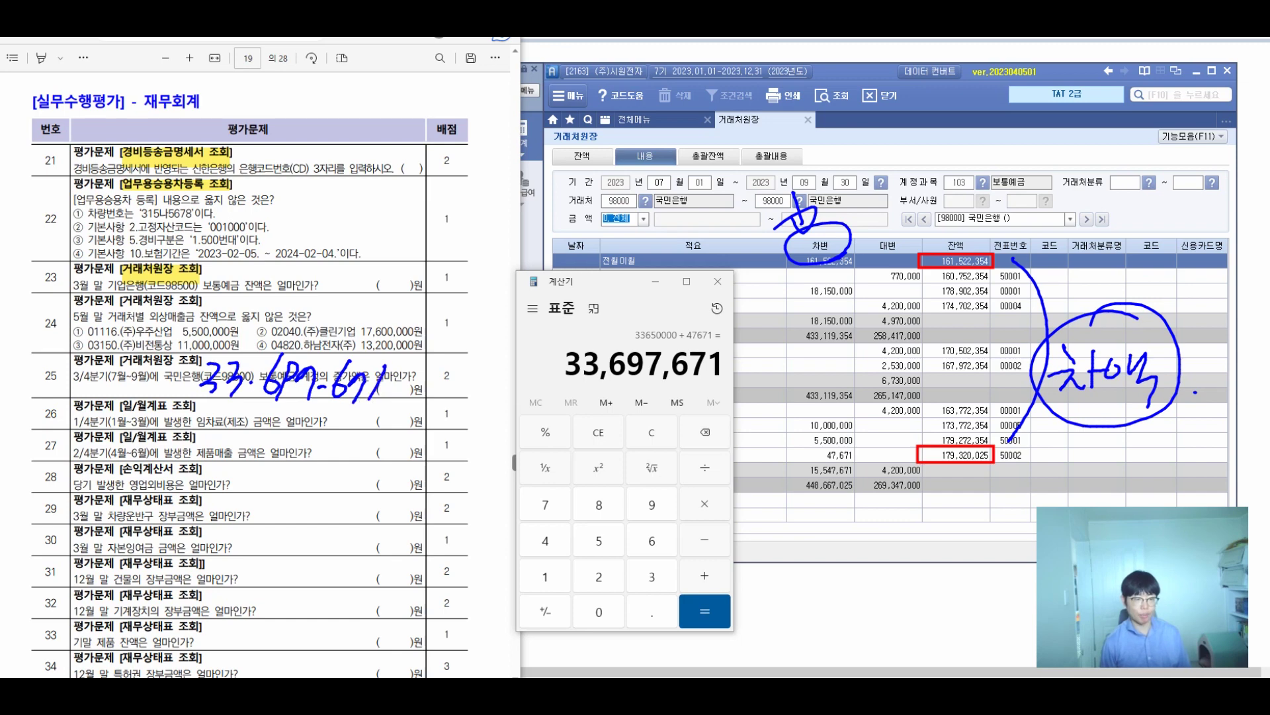
Handwrite a circled 2-3 beside question 25 and close the calculator.
{"action": "mouse_move", "coordinate": [45, 377]}
{"action": "left_mouse_down"}
{"action": "mouse_move", "coordinate": [75, 390]}
{"action": "mouse_move", "coordinate": [89, 380]}
{"action": "mouse_move", "coordinate": [98, 395]}
{"action": "left_mouse_up"}
{"action": "mouse_move", "coordinate": [40, 377]}
{"action": "left_mouse_down"}
{"action": "mouse_move", "coordinate": [86, 402]}
{"action": "mouse_move", "coordinate": [39, 368]}
{"action": "left_mouse_up"}
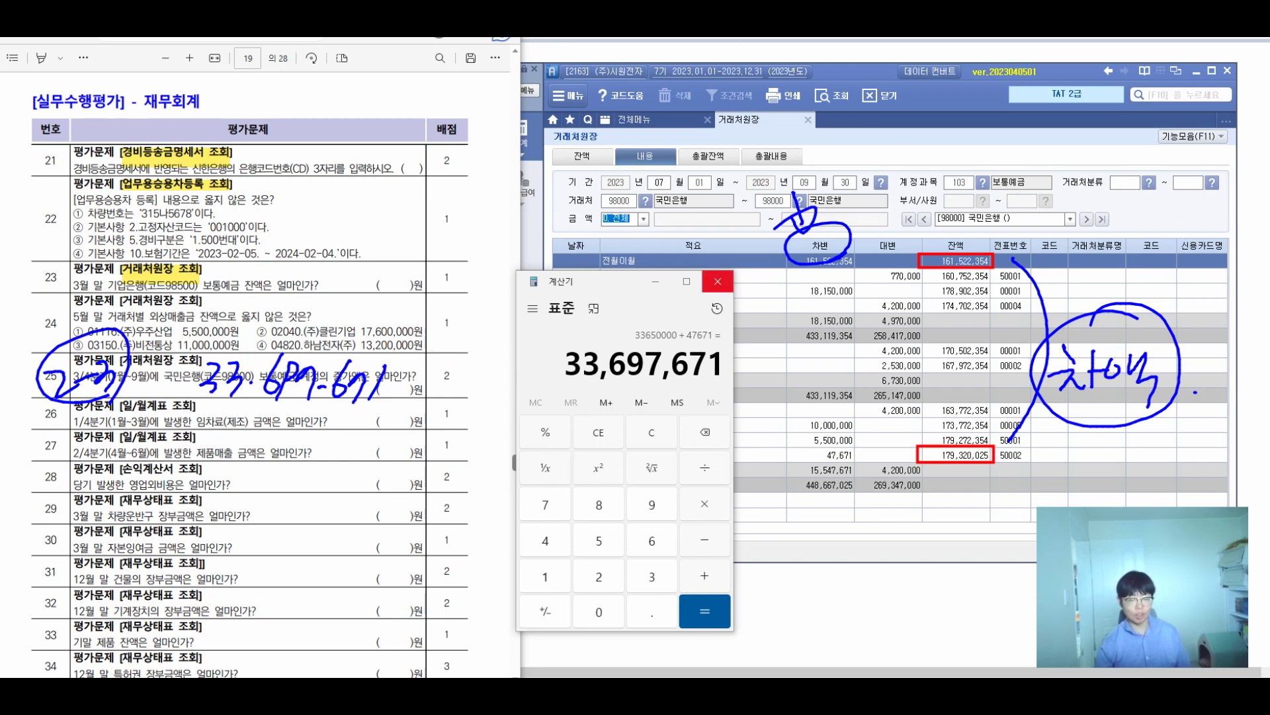
{"action": "left_click", "coordinate": [717, 282]}
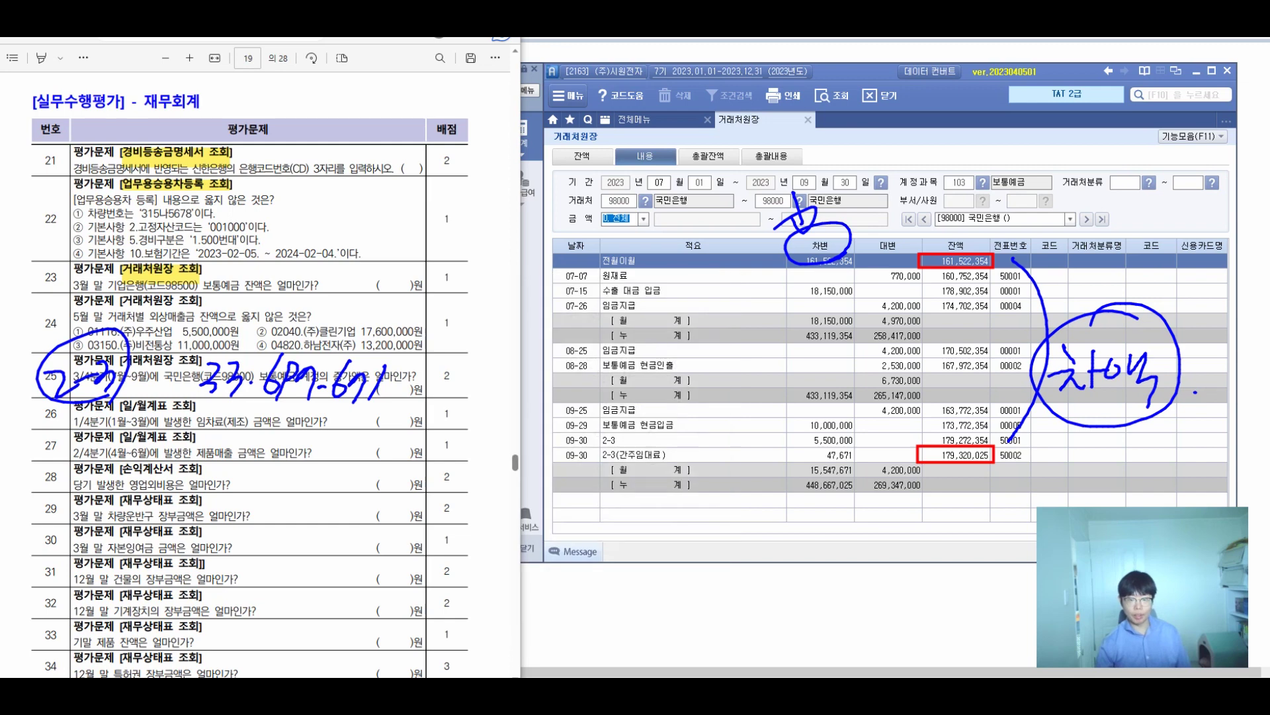
Select the 09-30 entry 2-3 and draw a red box around it and the 2-3(간주임대료) entry, up to their debits.
{"action": "left_click", "coordinate": [821, 440]}
{"action": "left_click", "coordinate": [820, 454]}
{"action": "left_click", "coordinate": [820, 440]}
{"action": "double_click", "coordinate": [820, 440]}
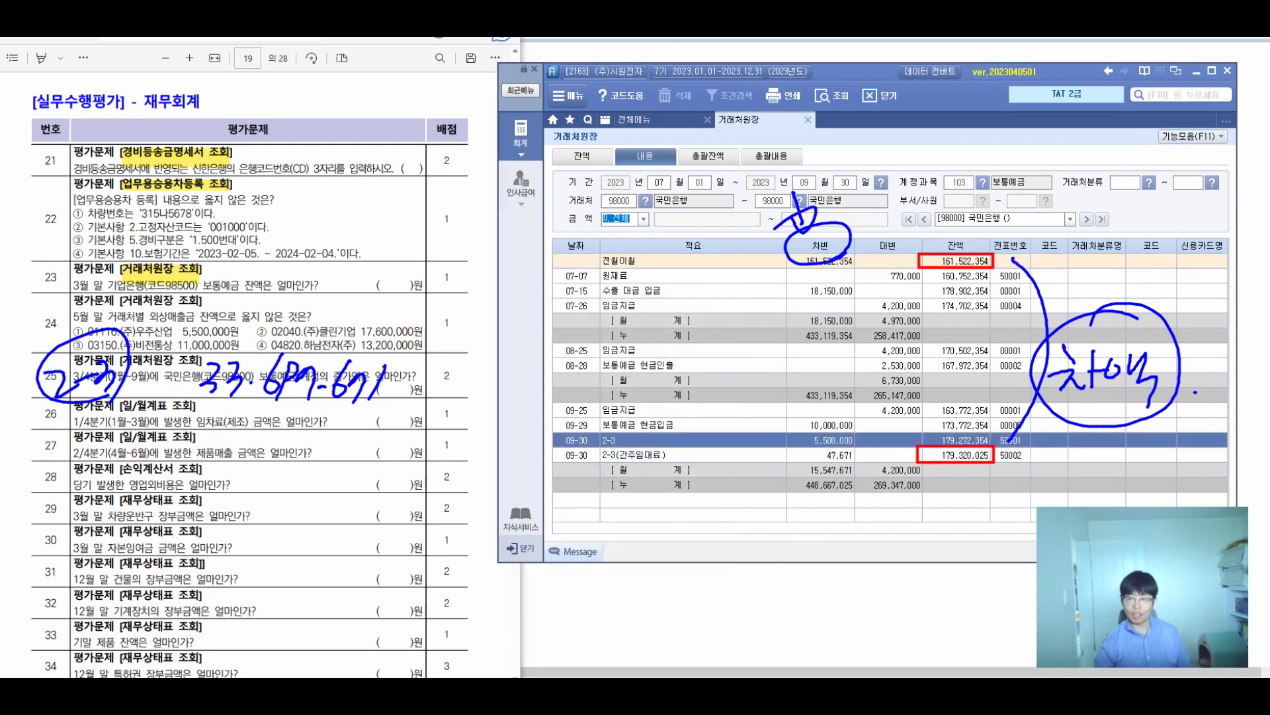
{"action": "left_click_drag", "start_coordinate": [549, 430], "coordinate": [855, 467]}
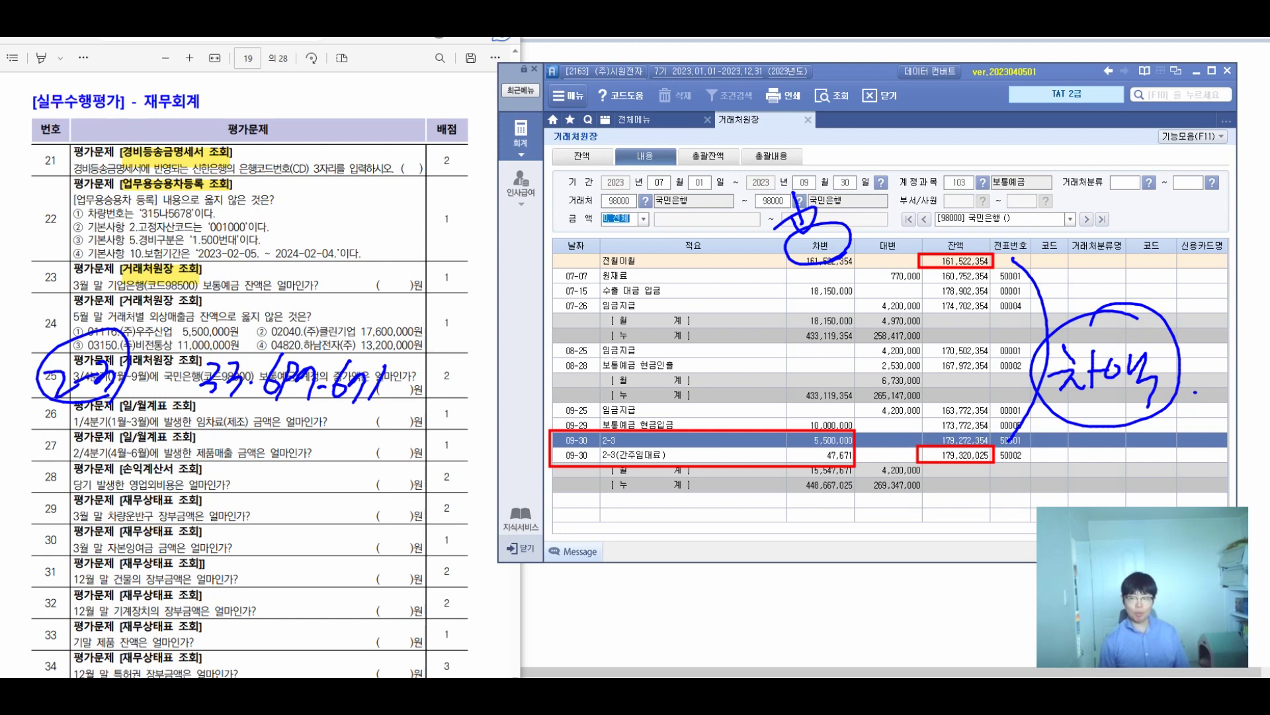
Cross out the handwritten 차액 note beside the balances and write a circled OK above the note at the debit column.
{"action": "left_click_drag", "start_coordinate": [1157, 296], "coordinate": [1029, 456]}
{"action": "left_click_drag", "start_coordinate": [1037, 248], "coordinate": [1147, 450]}
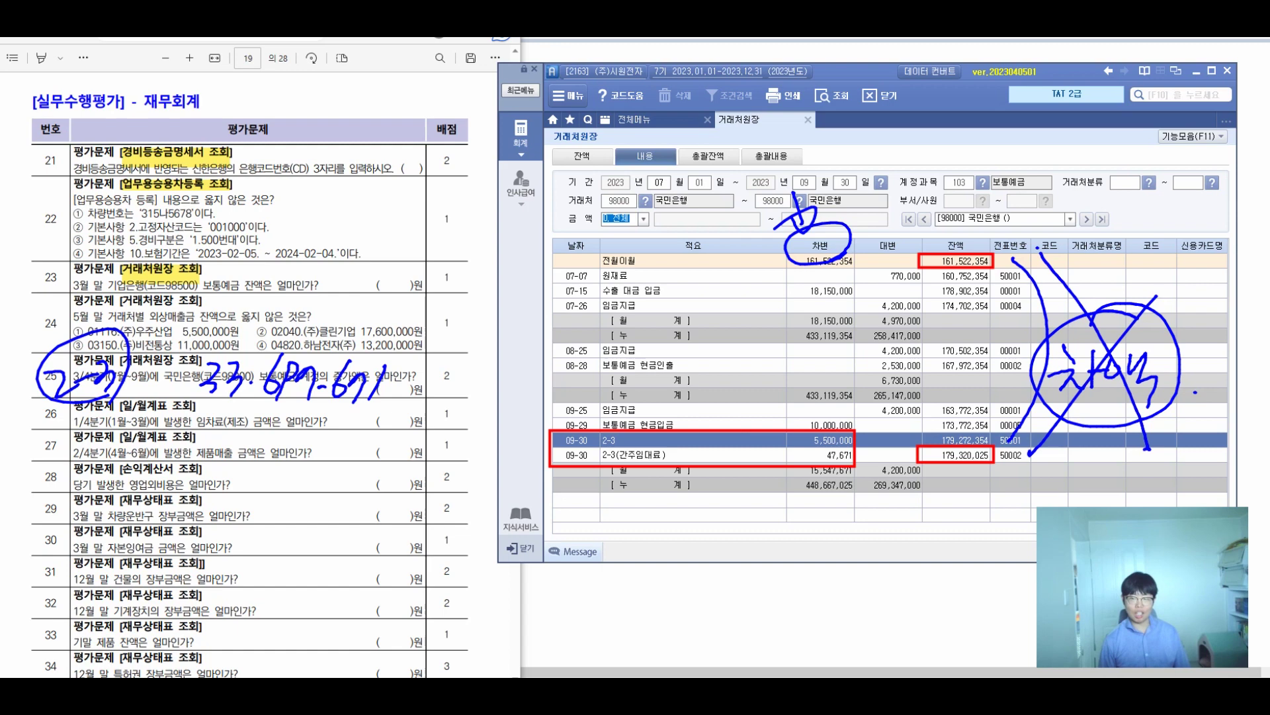
{"action": "left_click_drag", "start_coordinate": [773, 152], "coordinate": [788, 178]}
{"action": "left_click_drag", "start_coordinate": [810, 157], "coordinate": [814, 182]}
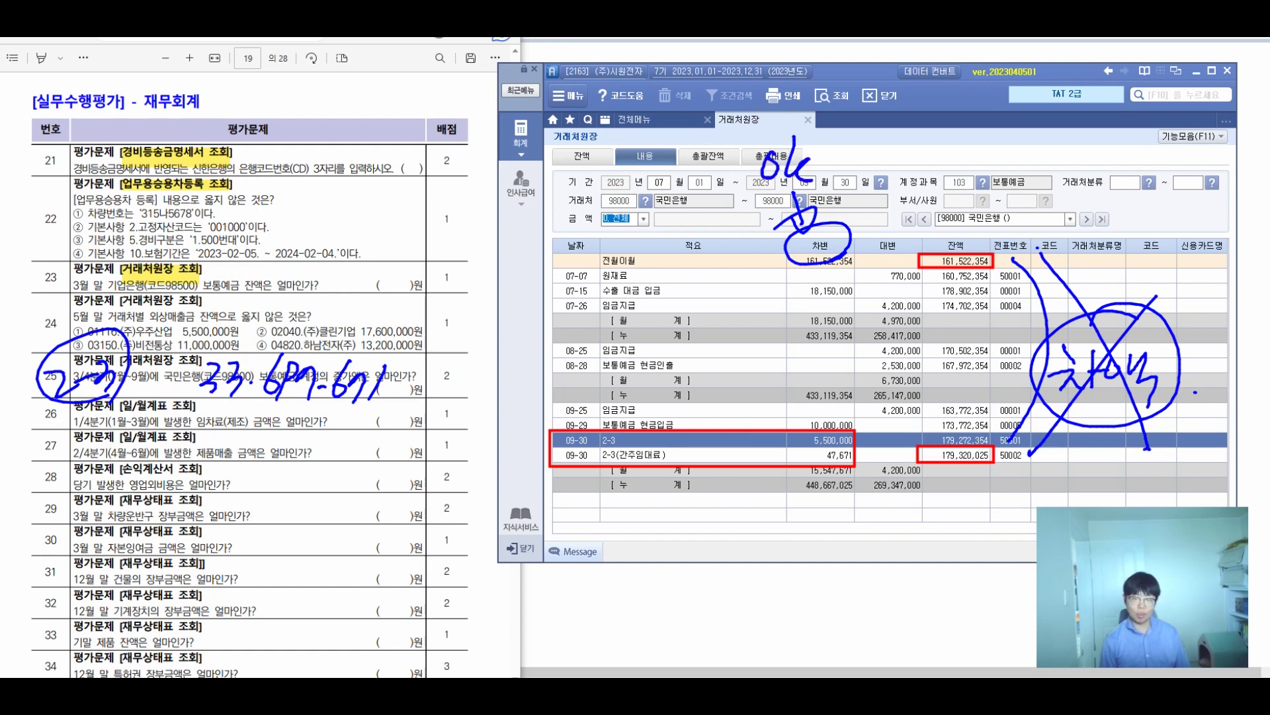
{"action": "mouse_move", "coordinate": [749, 143]}
{"action": "left_mouse_down"}
{"action": "mouse_move", "coordinate": [741, 193]}
{"action": "mouse_move", "coordinate": [814, 211]}
{"action": "left_mouse_up"}
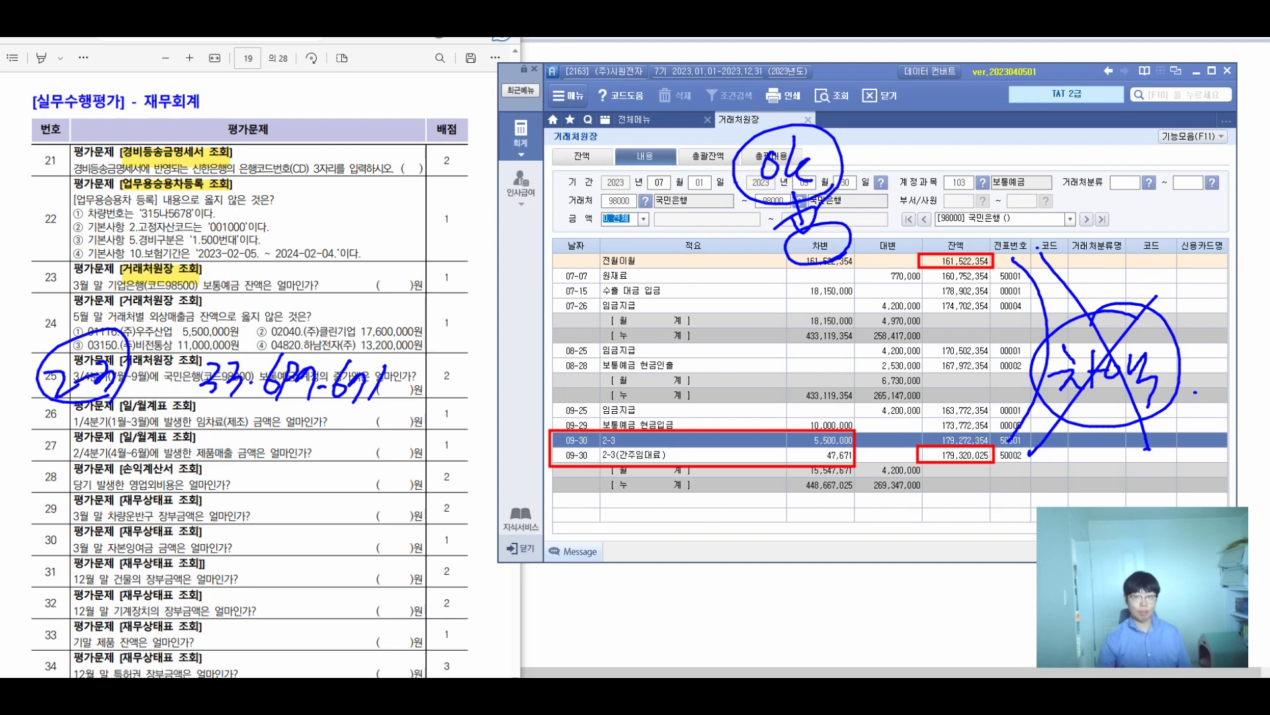
Clear the handwritten annotations and highlight the [일/월계표 조회] heading of question 26 in yellow.
{"action": "right_click", "coordinate": [252, 309]}
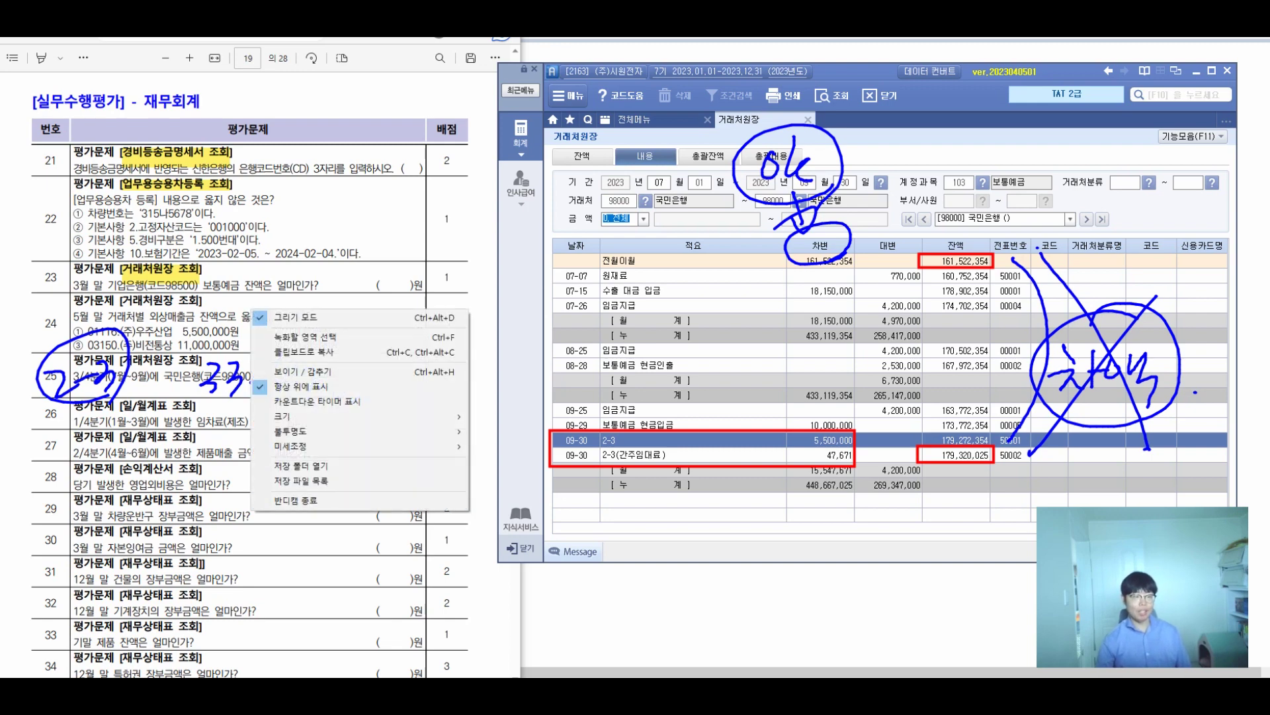
{"action": "left_click", "coordinate": [172, 460]}
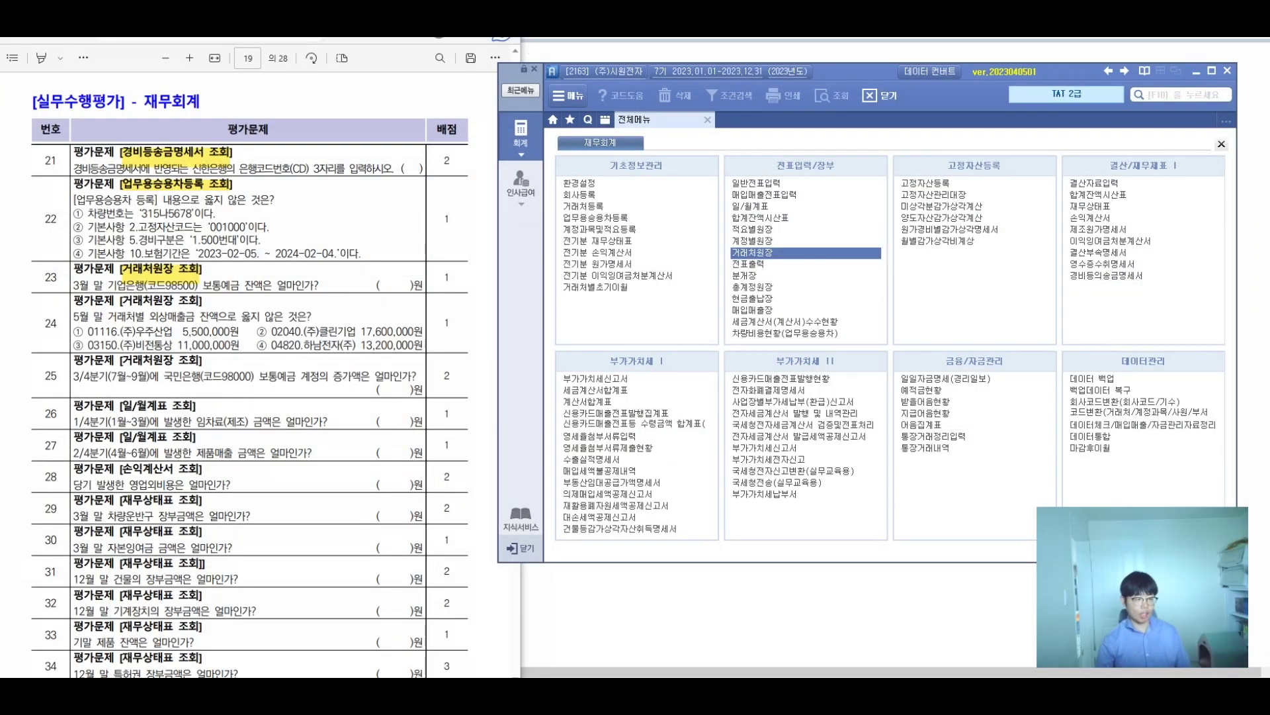
{"action": "left_click_drag", "start_coordinate": [119, 405], "coordinate": [193, 406]}
{"action": "right_click", "coordinate": [193, 406]}
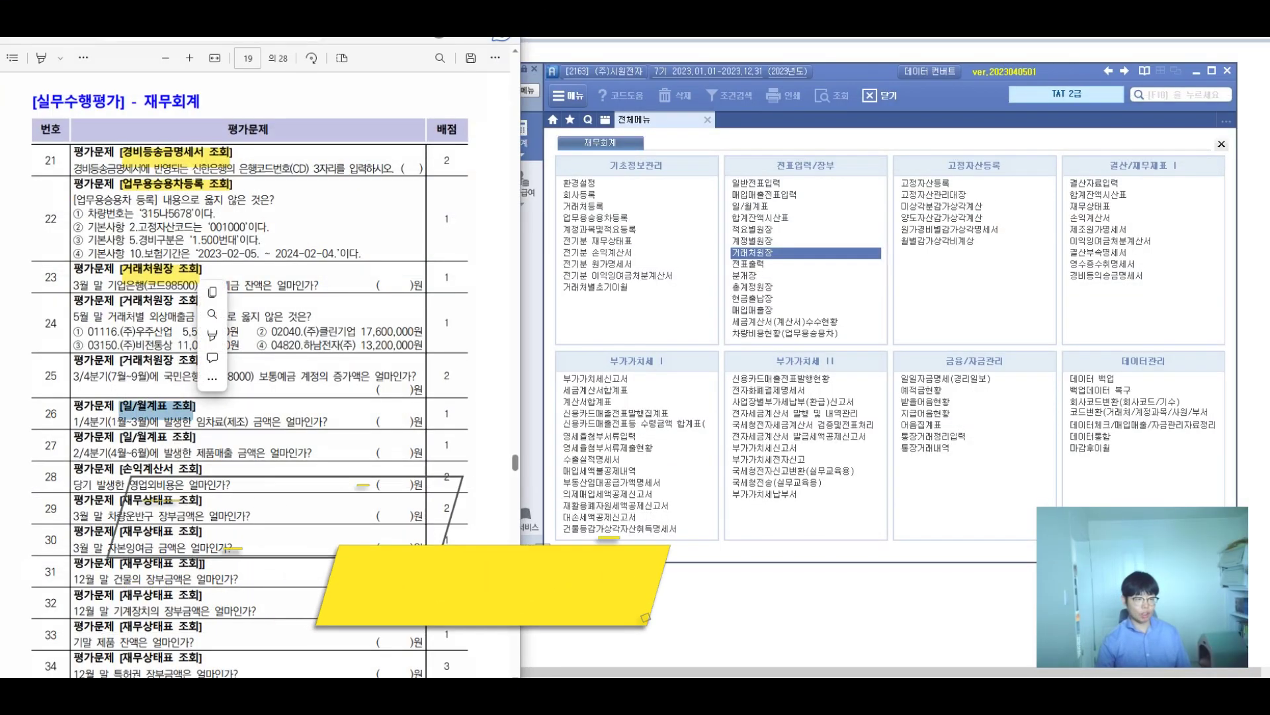
{"action": "mouse_move", "coordinate": [264, 336]}
{"action": "left_click", "coordinate": [344, 335]}
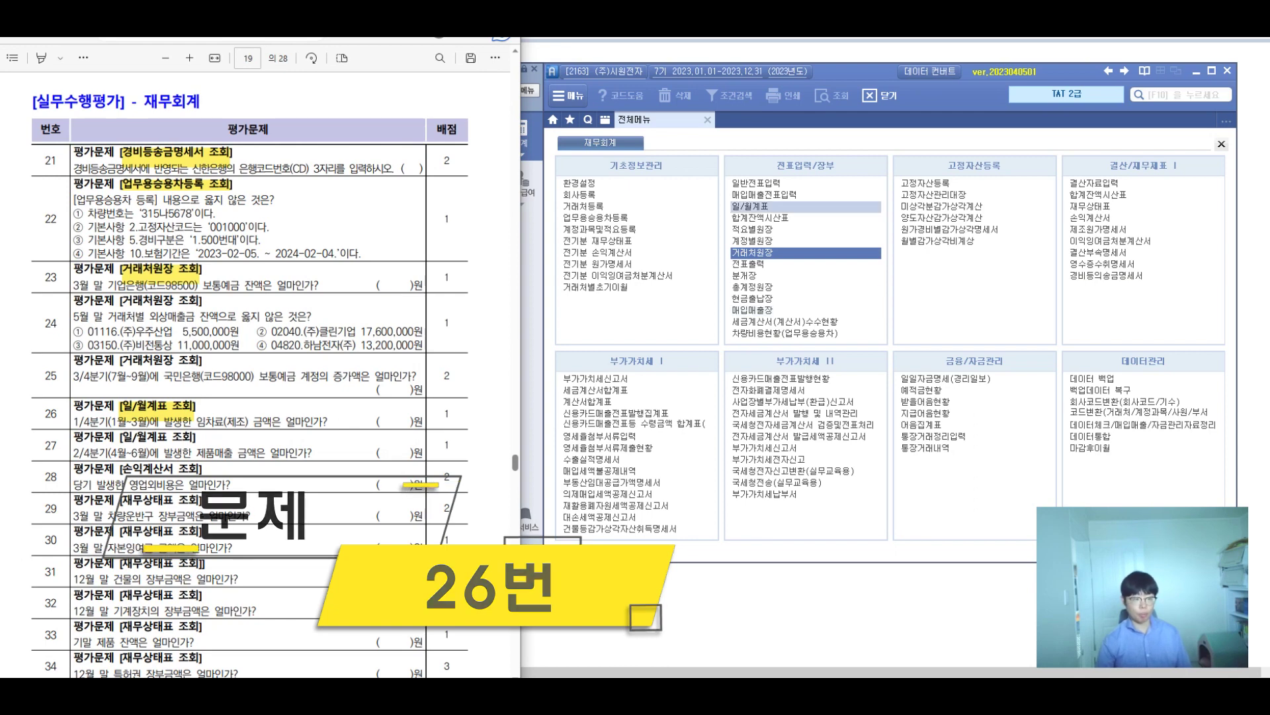
Open the 일/월계표 report and query it for the period 2023-01-01 to 2023-03-31.
{"action": "left_click", "coordinate": [755, 206]}
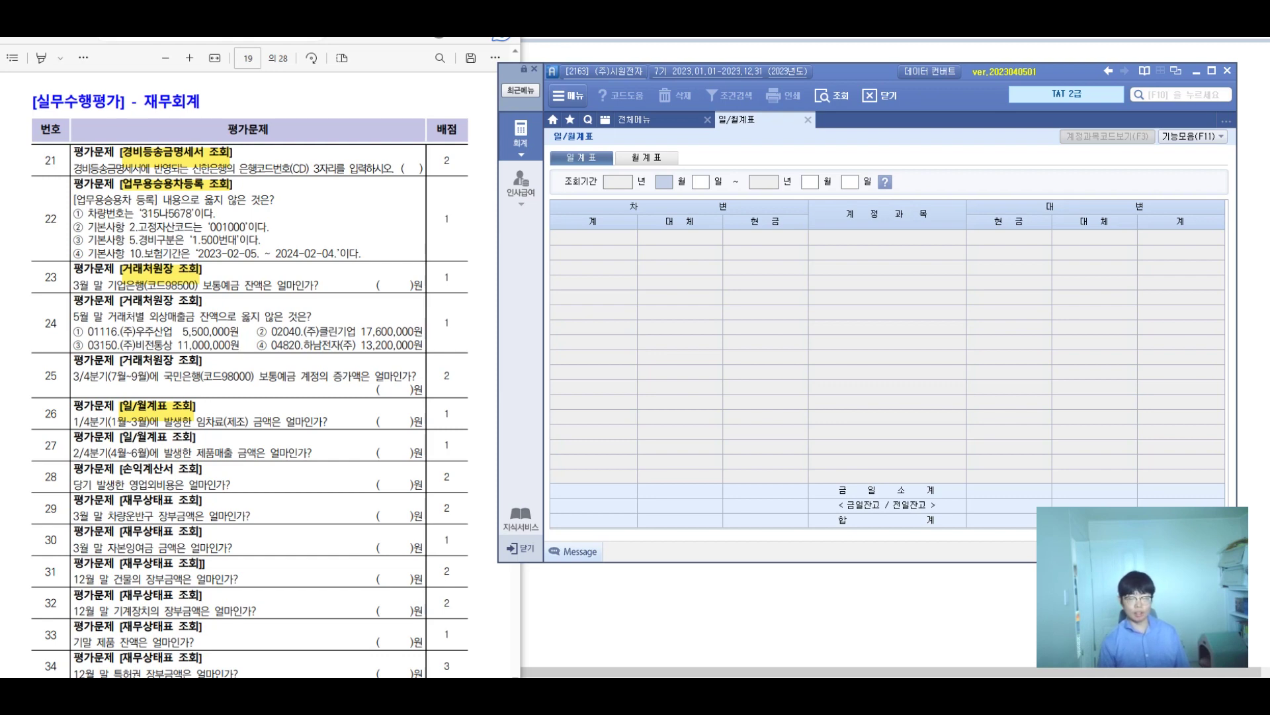
{"action": "type", "text": "1"}
{"action": "key", "text": "Return"}
{"action": "key", "text": "Return"}
{"action": "type", "text": "3"}
{"action": "key", "text": "Return"}
{"action": "key", "text": "Return"}
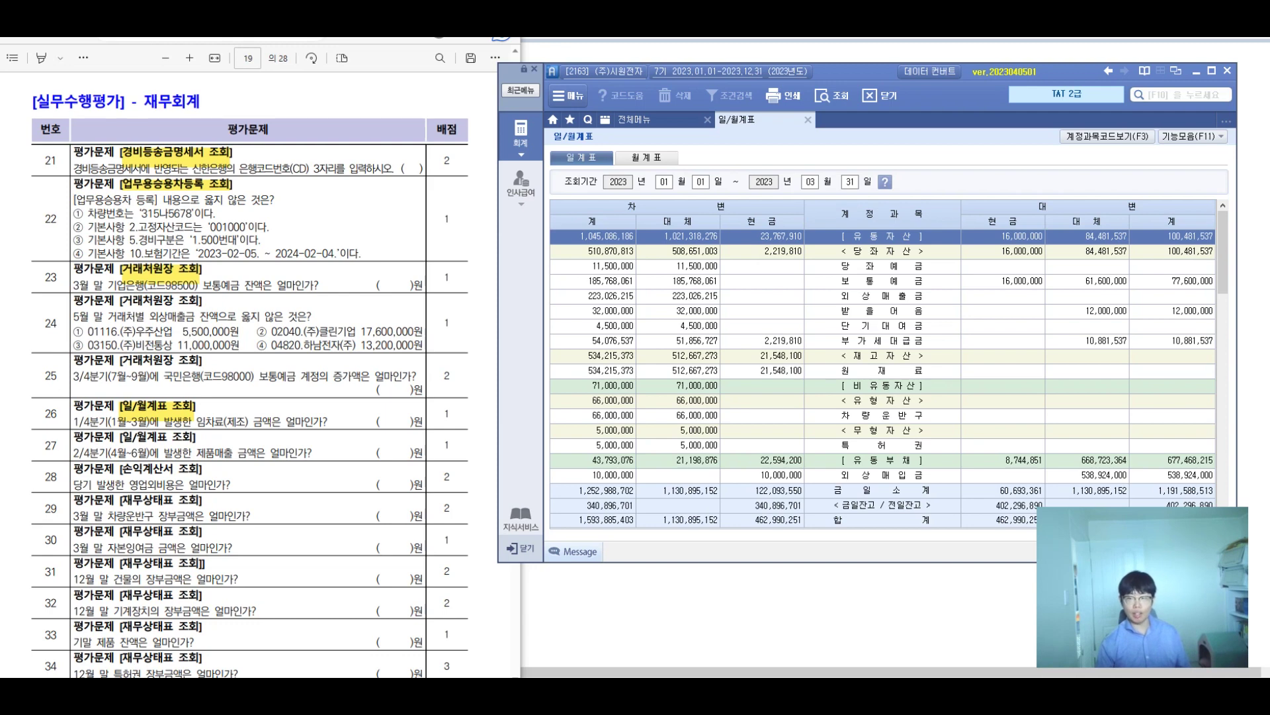
Find 임차료 under 제조경비, open its account ledger detail and move the dialog up to show its entries.
{"action": "scroll", "coordinate": [882, 371], "scroll_direction": "down", "scroll_amount": 1}
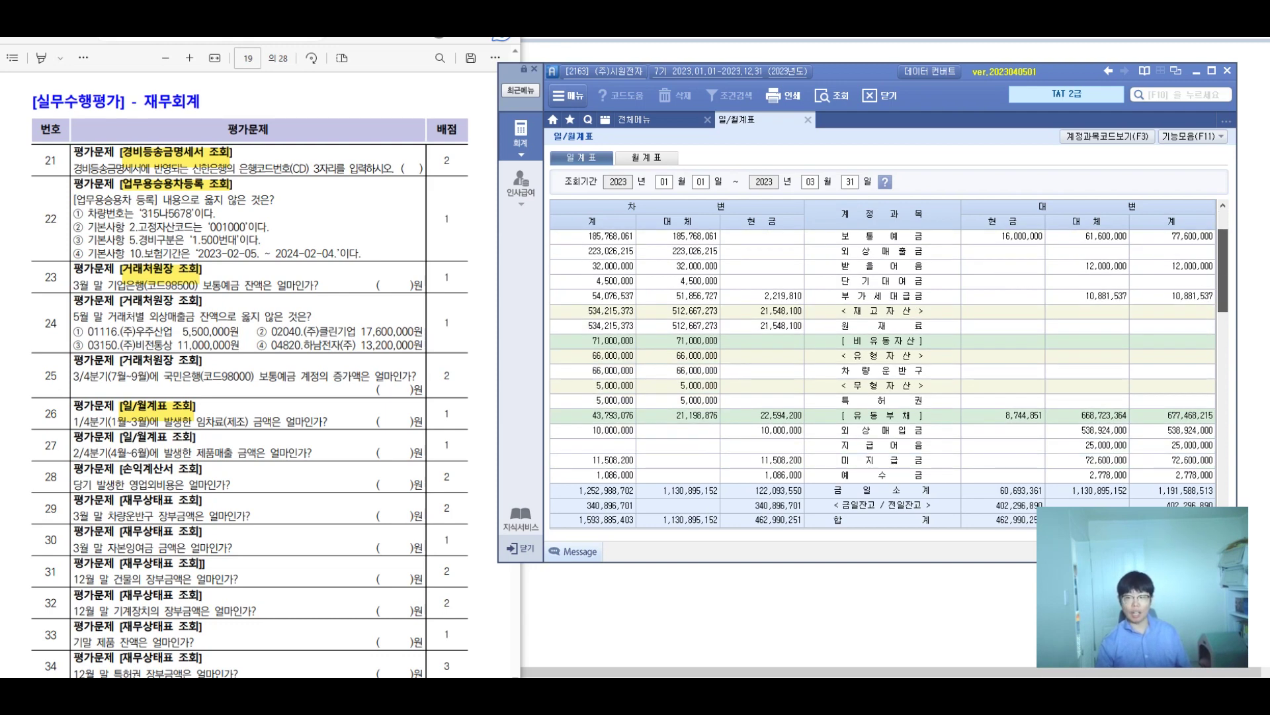
{"action": "scroll", "coordinate": [883, 357], "scroll_direction": "down", "scroll_amount": 3}
{"action": "scroll", "coordinate": [883, 357], "scroll_direction": "down", "scroll_amount": 1}
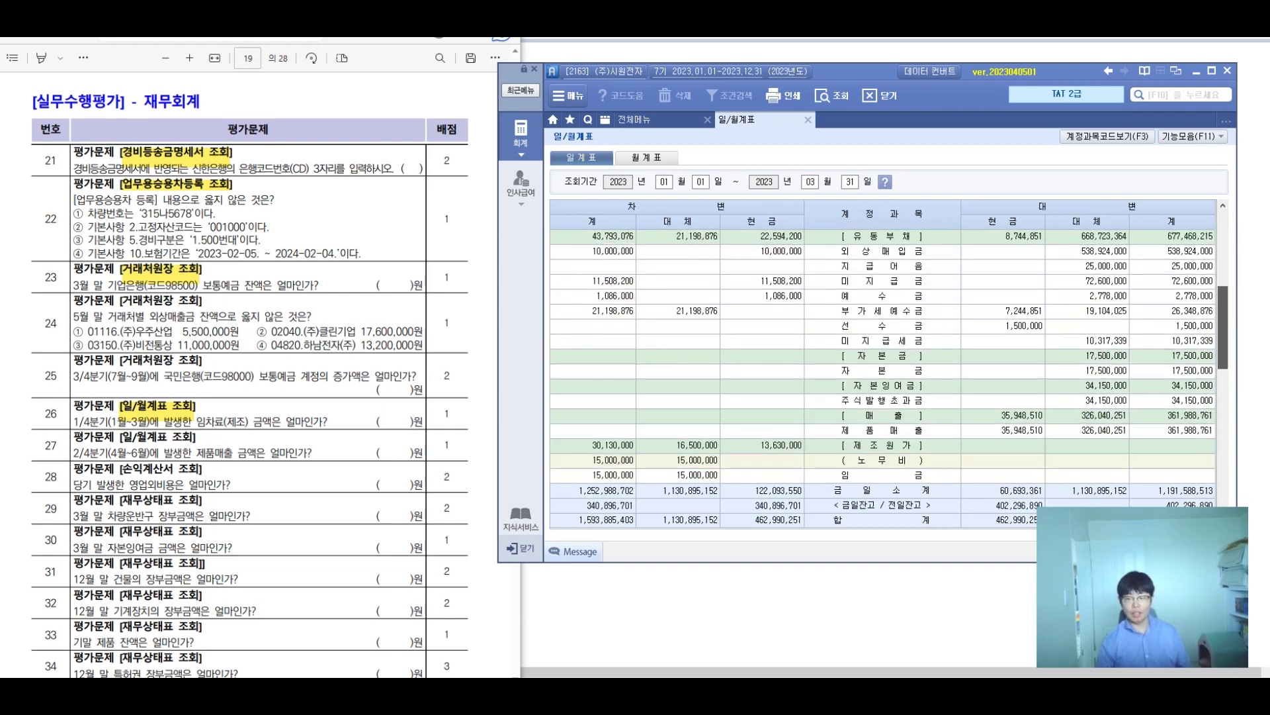
{"action": "scroll", "coordinate": [882, 357], "scroll_direction": "down", "scroll_amount": 4}
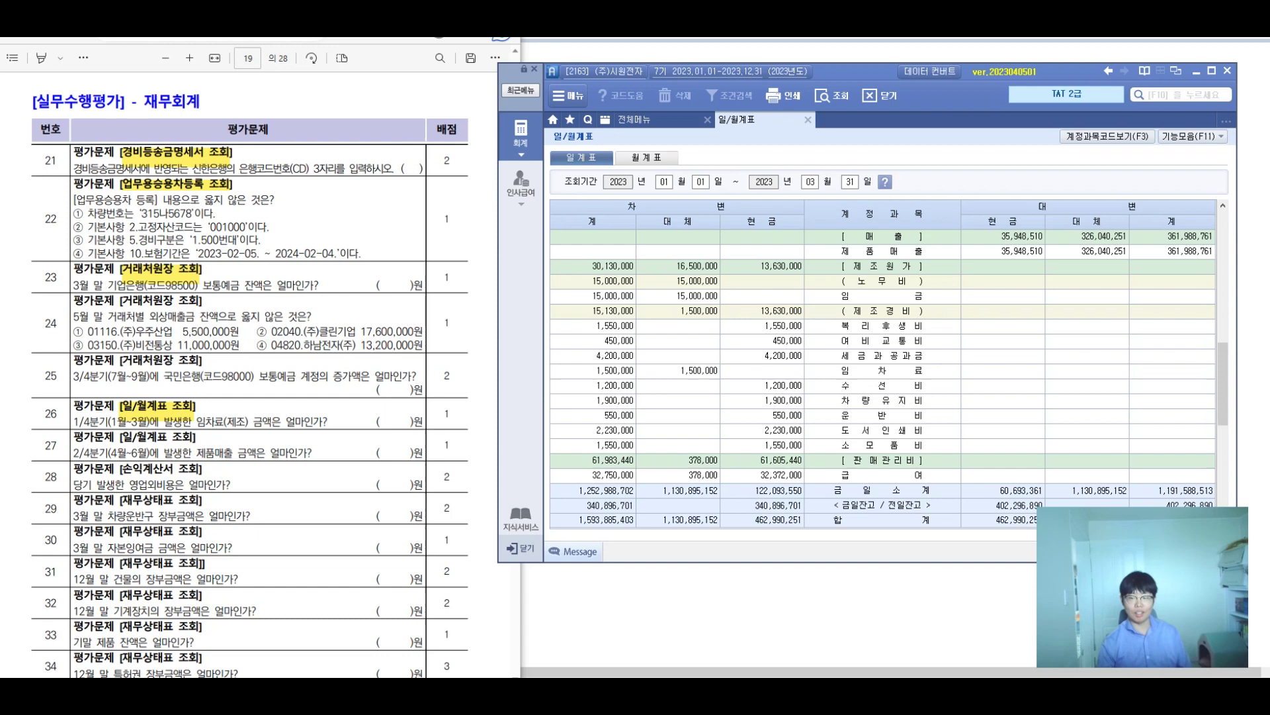
{"action": "left_click", "coordinate": [882, 371]}
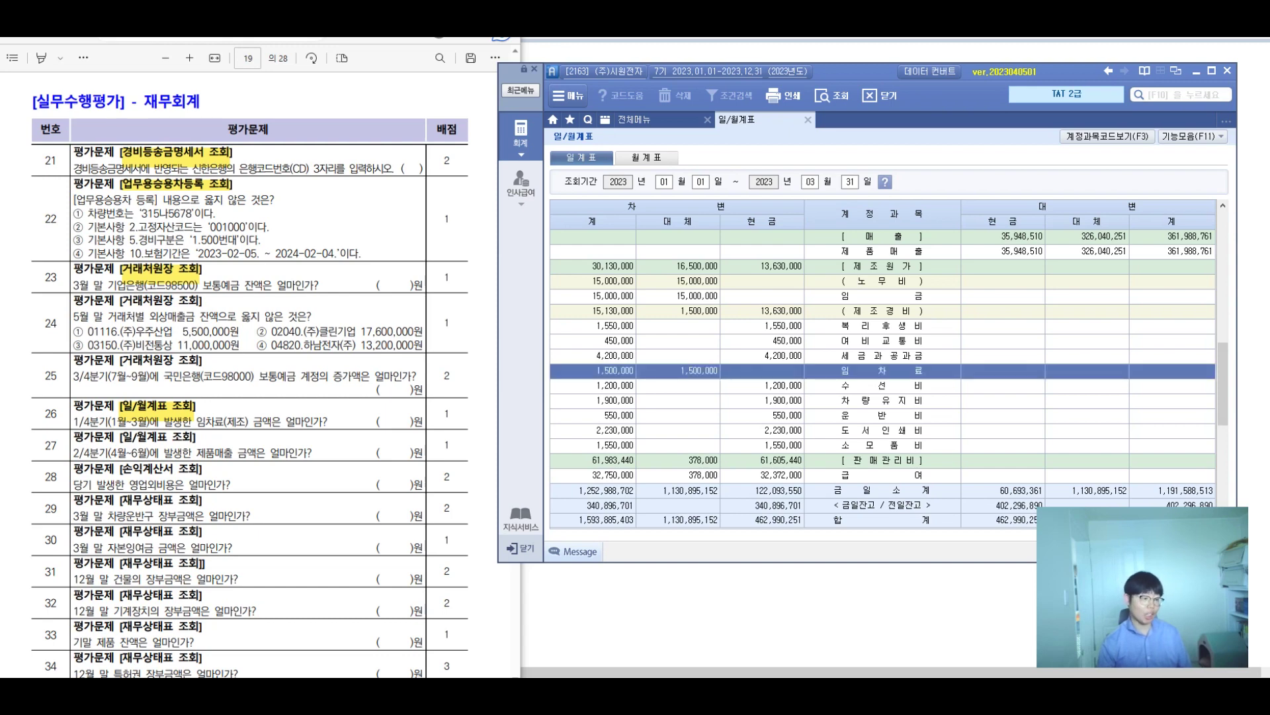
{"action": "double_click", "coordinate": [883, 370]}
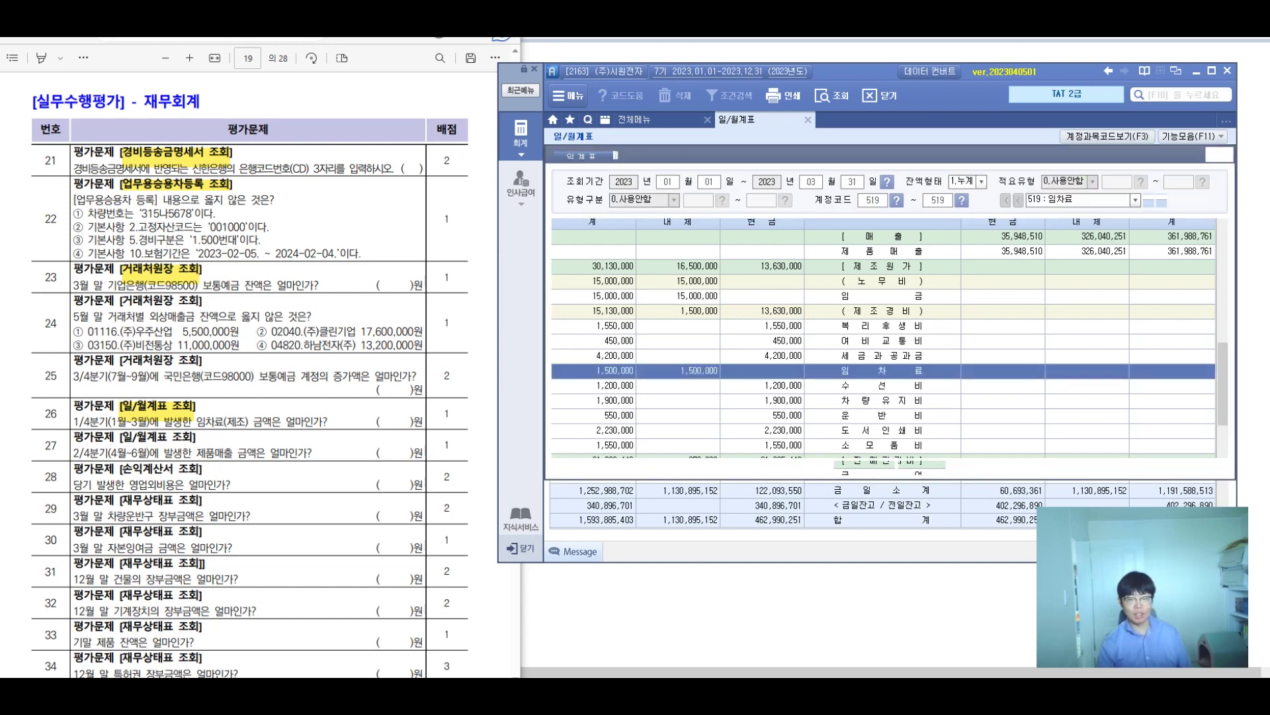
{"action": "left_click_drag", "start_coordinate": [880, 134], "coordinate": [866, 74]}
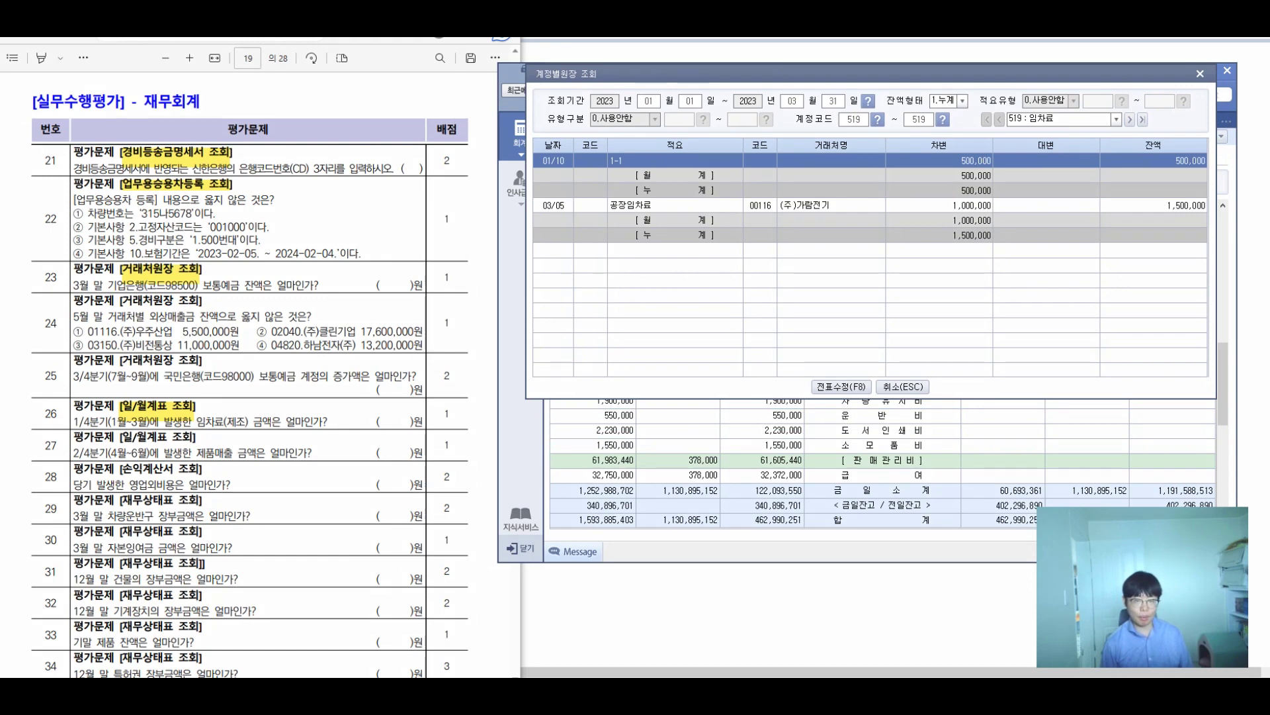
Handwrite 1,500,000 over question 26 as its answer and draw a red box around the 01/10 entry 1-1.
{"action": "mouse_move", "coordinate": [267, 375]}
{"action": "left_mouse_down"}
{"action": "mouse_move", "coordinate": [231, 438]}
{"action": "mouse_move", "coordinate": [371, 429]}
{"action": "left_mouse_up"}
{"action": "left_click_drag", "start_coordinate": [366, 418], "coordinate": [402, 422]}
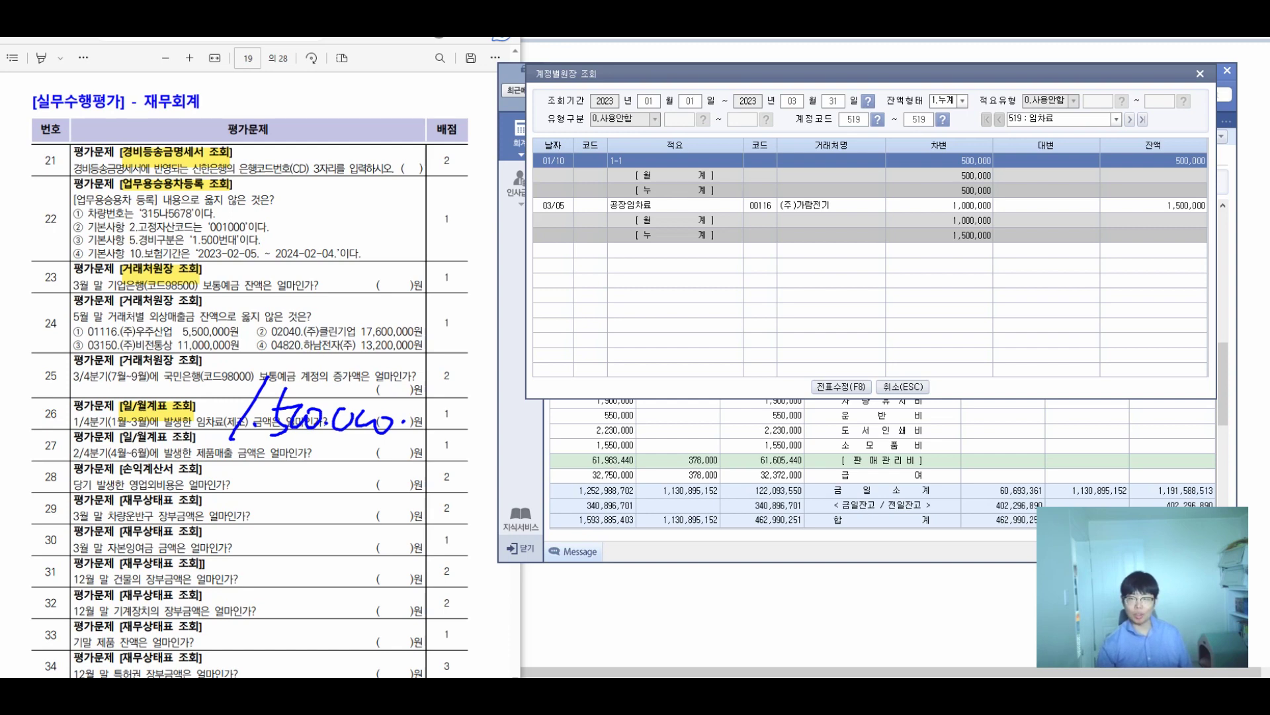
{"action": "left_click_drag", "start_coordinate": [526, 149], "coordinate": [748, 173]}
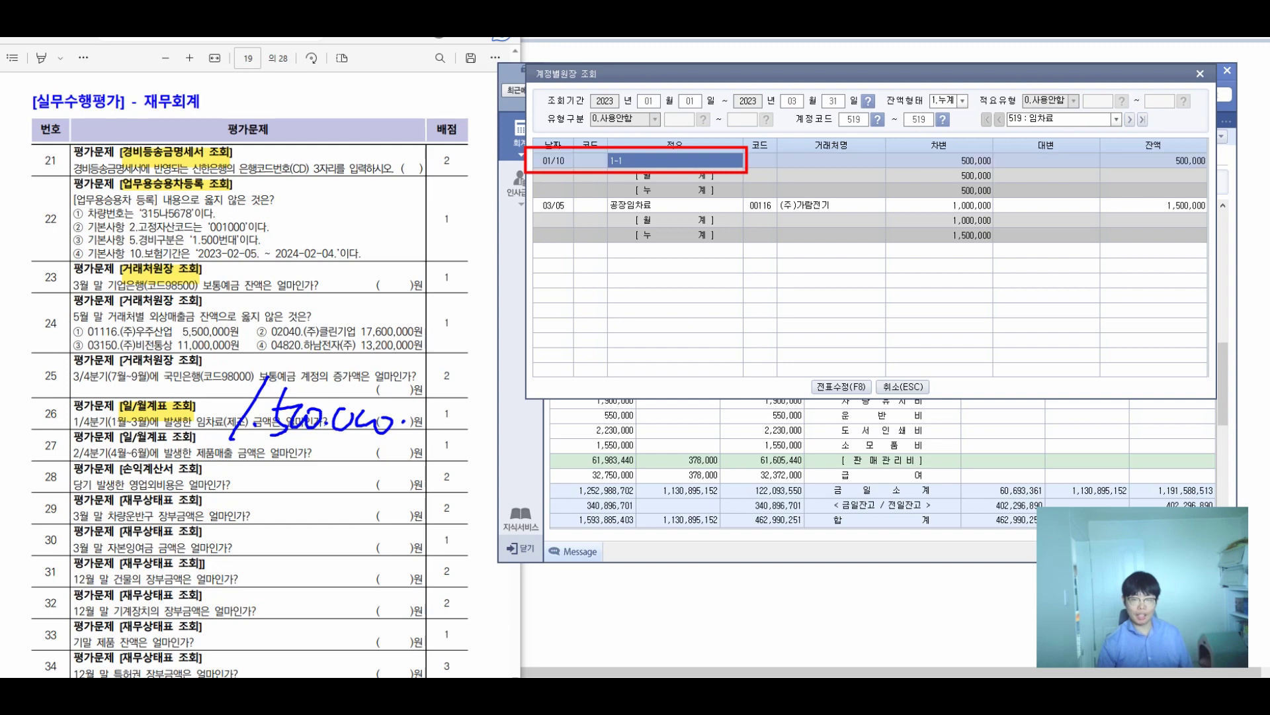
Show the voucher of the 01/10 entry, tick its 임차료 debit line and handwrite a note beside question 26.
{"action": "key", "text": "F8"}
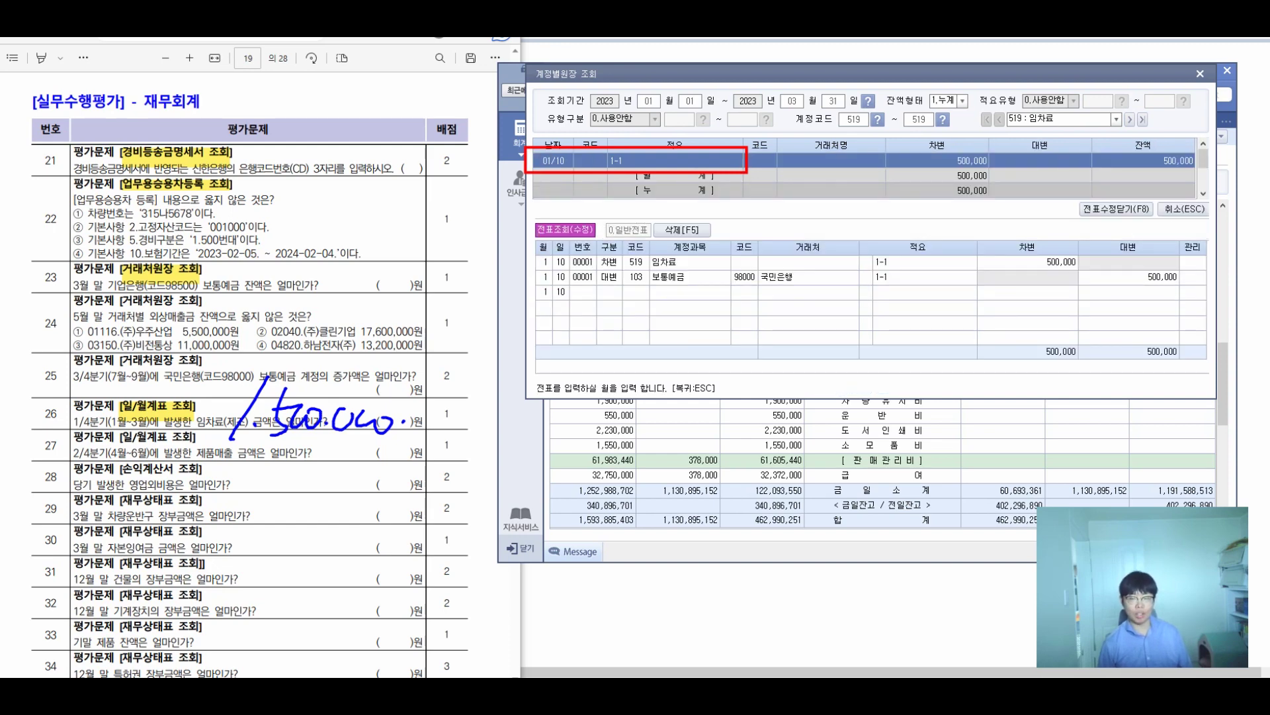
{"action": "left_click_drag", "start_coordinate": [597, 237], "coordinate": [665, 211]}
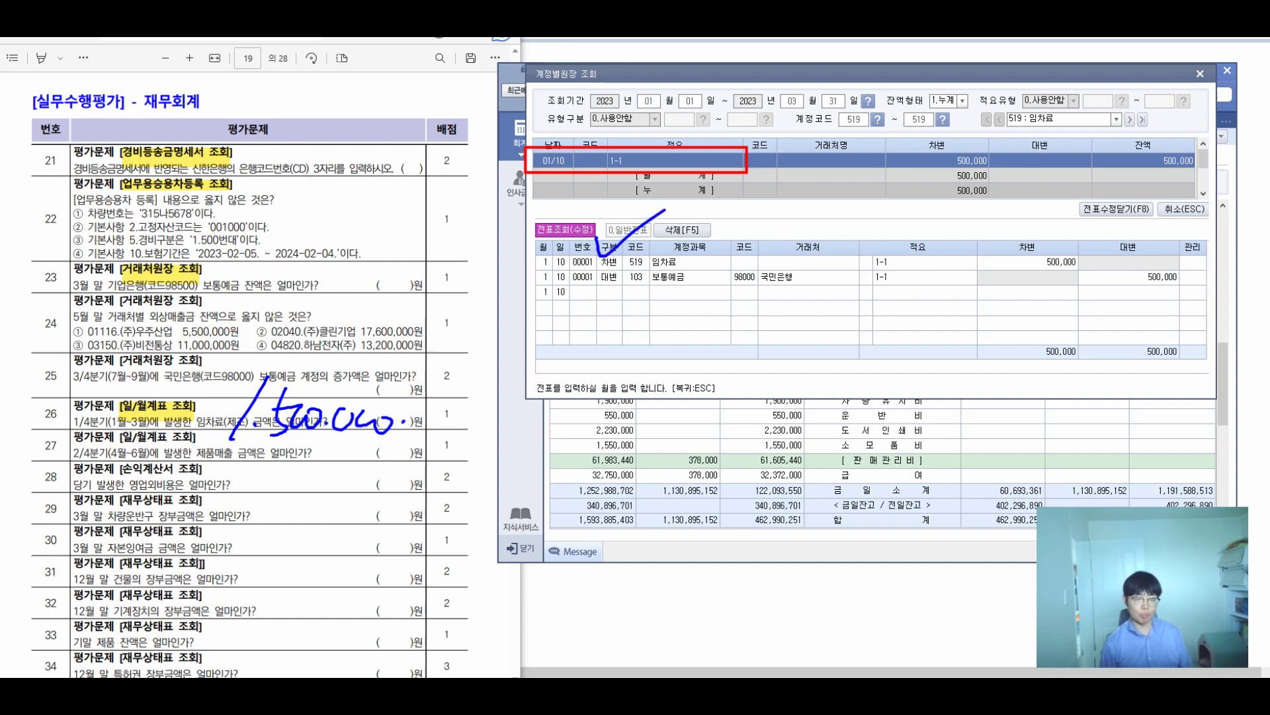
{"action": "mouse_move", "coordinate": [62, 384]}
{"action": "left_mouse_down"}
{"action": "mouse_move", "coordinate": [53, 438]}
{"action": "mouse_move", "coordinate": [95, 407]}
{"action": "left_mouse_up"}
{"action": "mouse_move", "coordinate": [100, 382]}
{"action": "left_mouse_down"}
{"action": "mouse_move", "coordinate": [97, 430]}
{"action": "mouse_move", "coordinate": [99, 372]}
{"action": "left_mouse_up"}
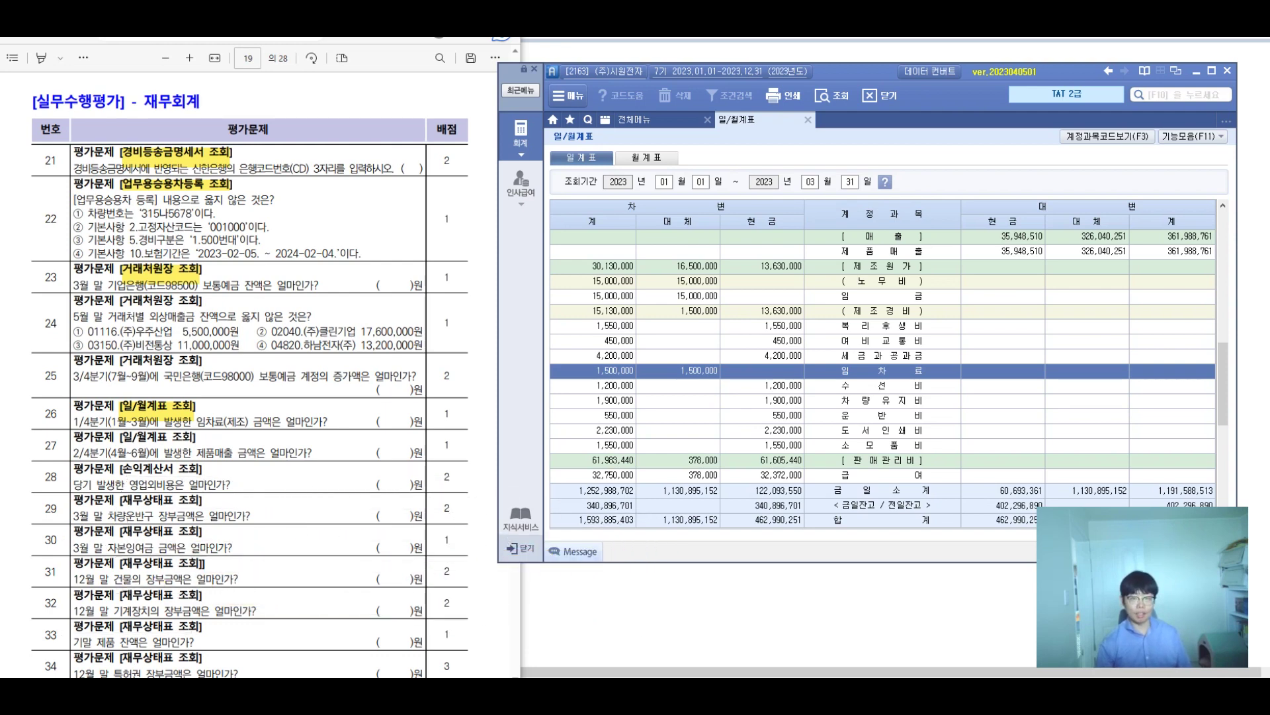
Query the 일/월계표 report again for the period 2023-04-01 to 2023-06-30.
{"action": "key", "text": "Escape"}
{"action": "type", "text": "040106"}
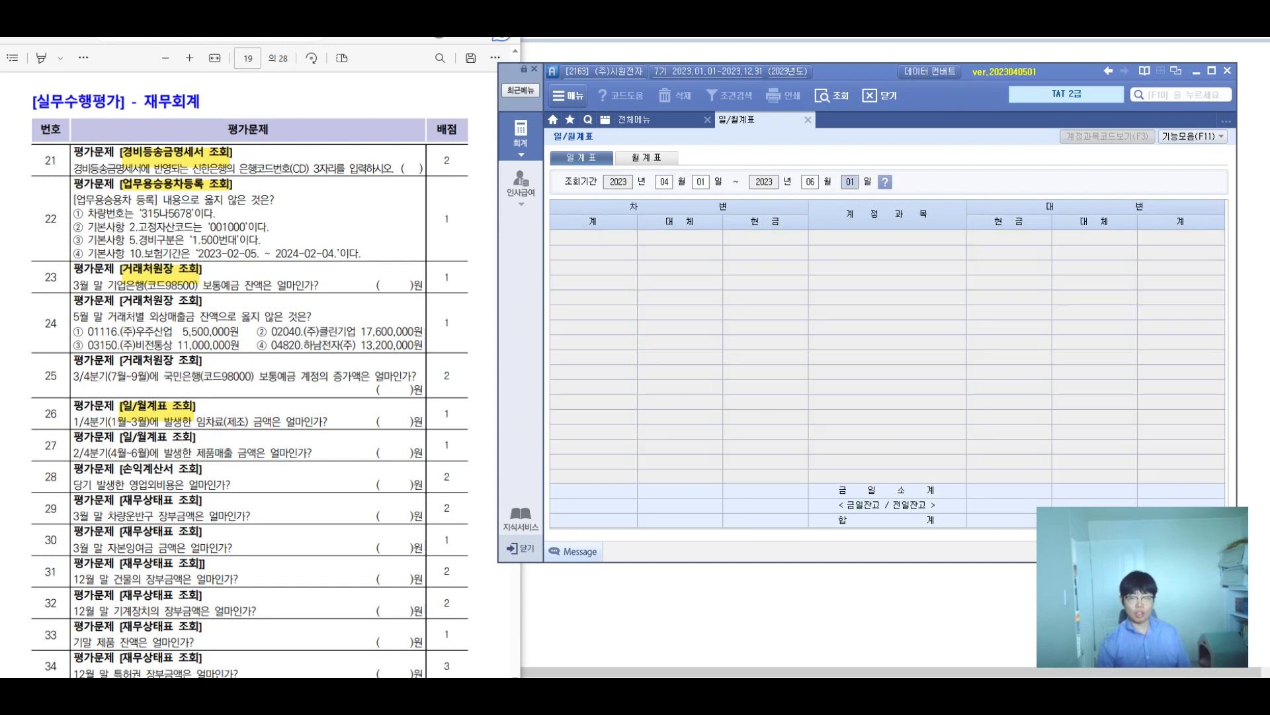
{"action": "type", "text": "30"}
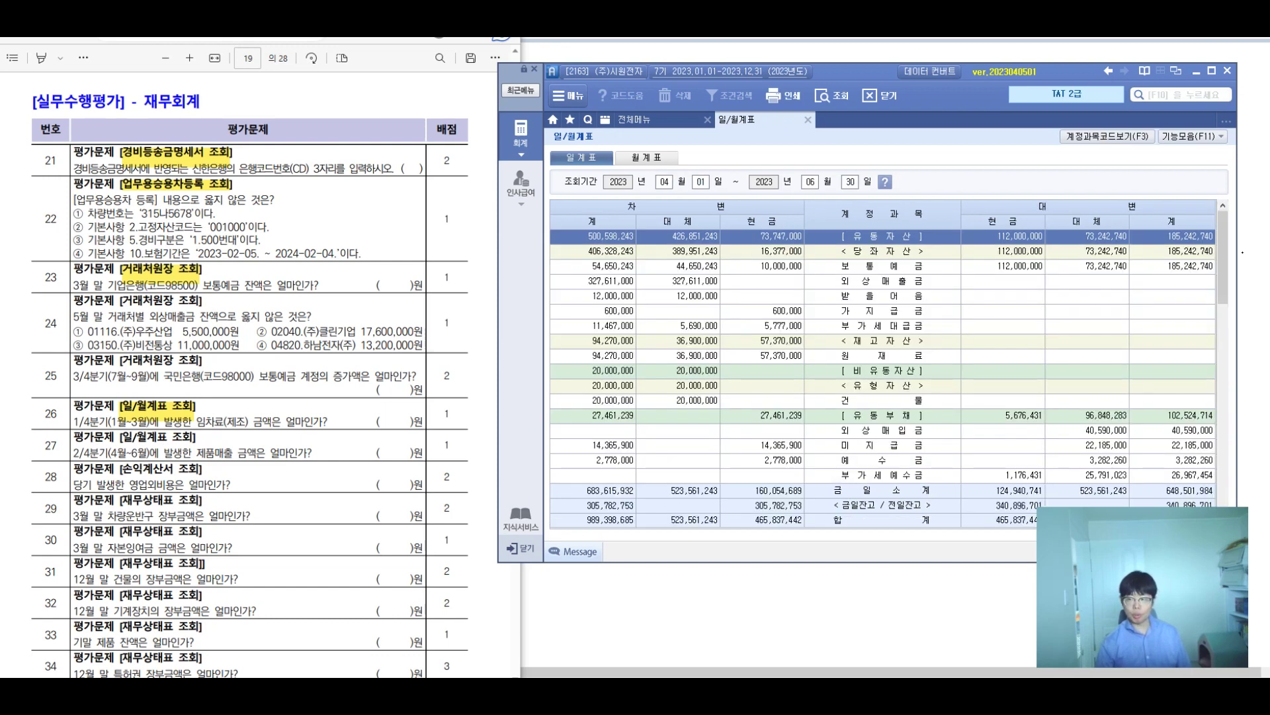
Find the 제품매출 row under 매출, draw a red box around it and add a check mark at its credit total.
{"action": "scroll", "coordinate": [883, 364], "scroll_direction": "down", "scroll_amount": 5}
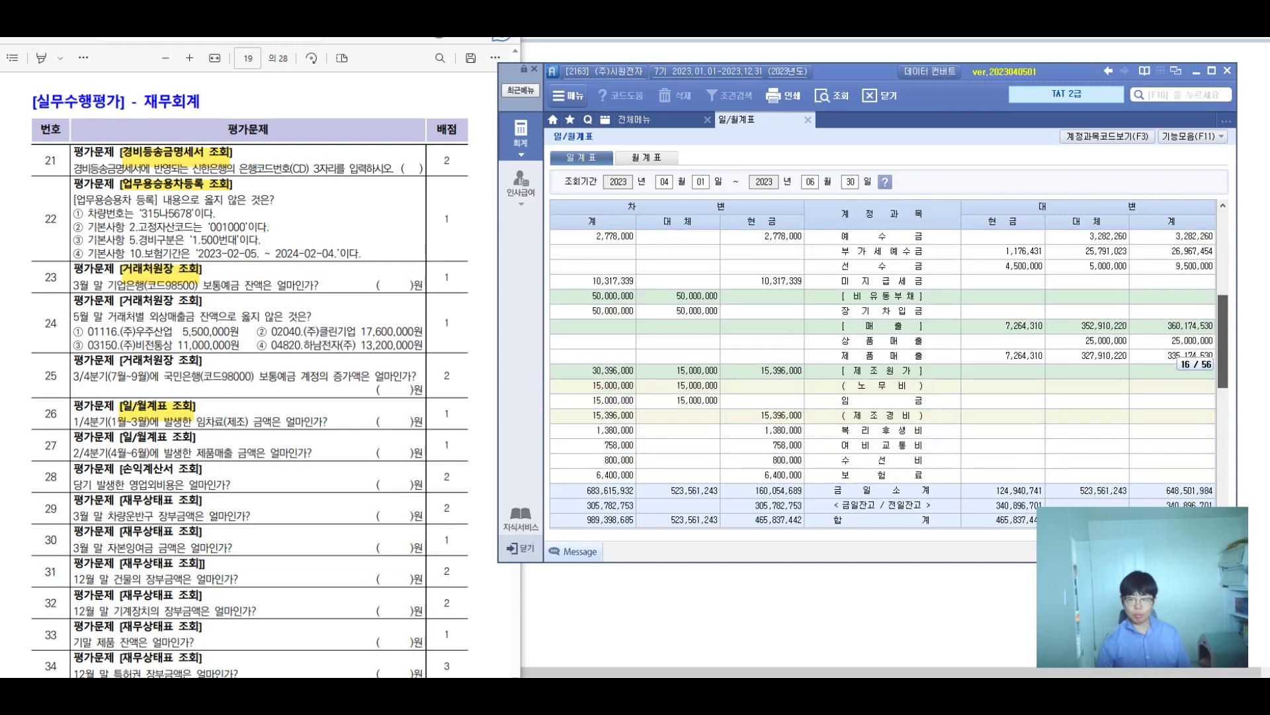
{"action": "left_click_drag", "start_coordinate": [1223, 362], "coordinate": [1222, 367]}
{"action": "left_click", "coordinate": [762, 252]}
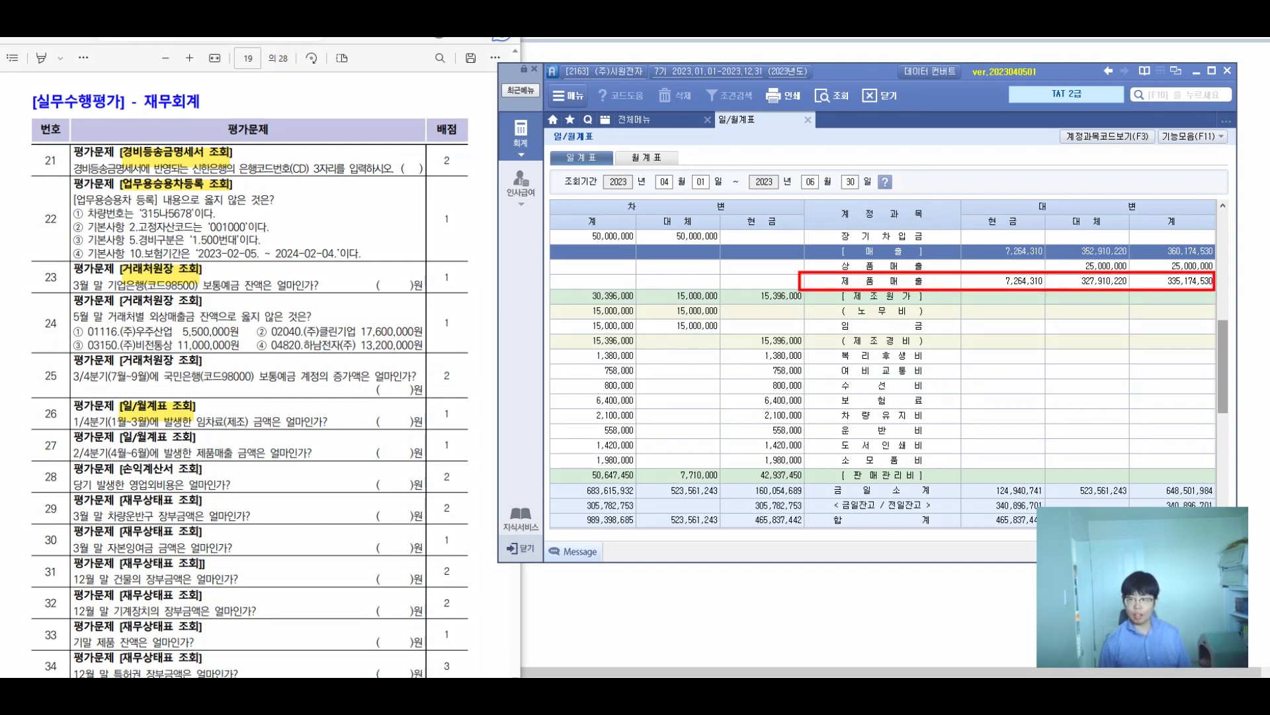
{"action": "left_click_drag", "start_coordinate": [1142, 263], "coordinate": [1175, 257]}
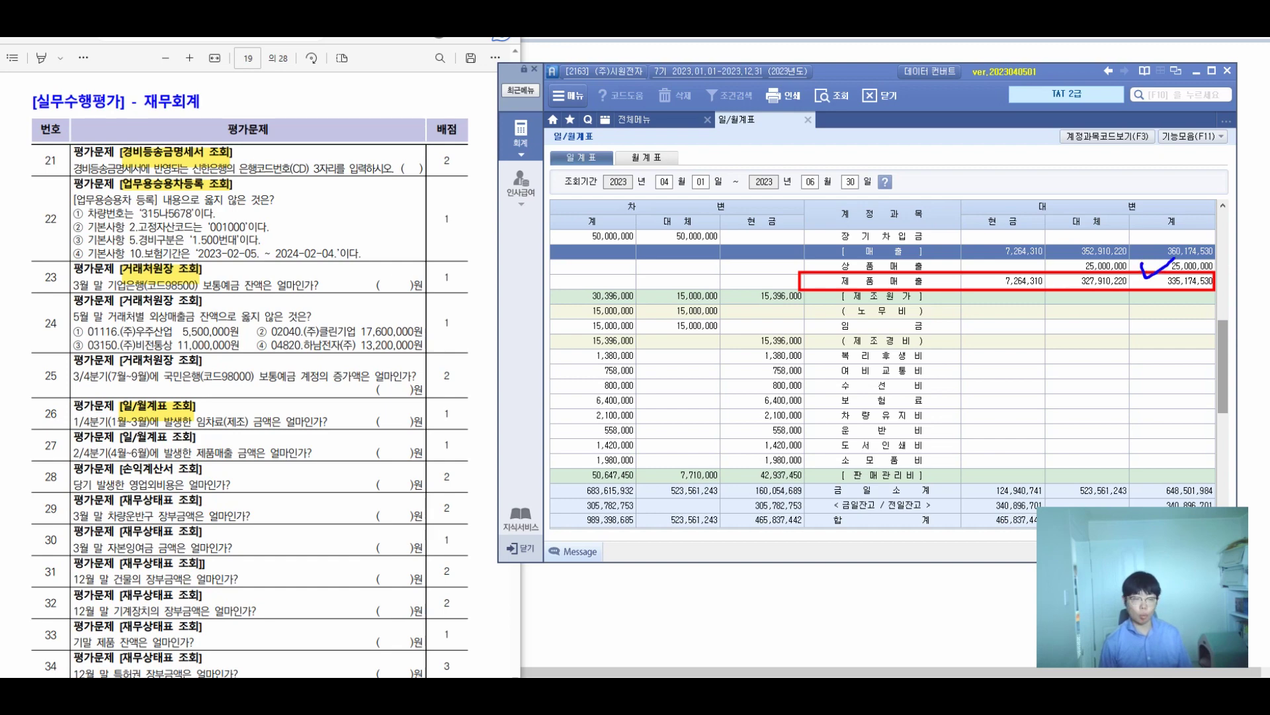
Handwrite 335,174,530 over question 27 on the exam sheet as its answer.
{"action": "mouse_move", "coordinate": [191, 431]}
{"action": "left_mouse_down"}
{"action": "mouse_move", "coordinate": [187, 456]}
{"action": "mouse_move", "coordinate": [242, 460]}
{"action": "left_mouse_up"}
{"action": "mouse_move", "coordinate": [267, 450]}
{"action": "left_mouse_down"}
{"action": "mouse_move", "coordinate": [307, 463]}
{"action": "mouse_move", "coordinate": [354, 447]}
{"action": "left_mouse_up"}
{"action": "mouse_move", "coordinate": [351, 418]}
{"action": "left_mouse_down"}
{"action": "mouse_move", "coordinate": [324, 474]}
{"action": "mouse_move", "coordinate": [394, 452]}
{"action": "left_mouse_up"}
{"action": "left_click", "coordinate": [361, 455]}
{"action": "mouse_move", "coordinate": [404, 442]}
{"action": "left_mouse_down"}
{"action": "mouse_move", "coordinate": [405, 456]}
{"action": "mouse_move", "coordinate": [416, 438]}
{"action": "left_mouse_up"}
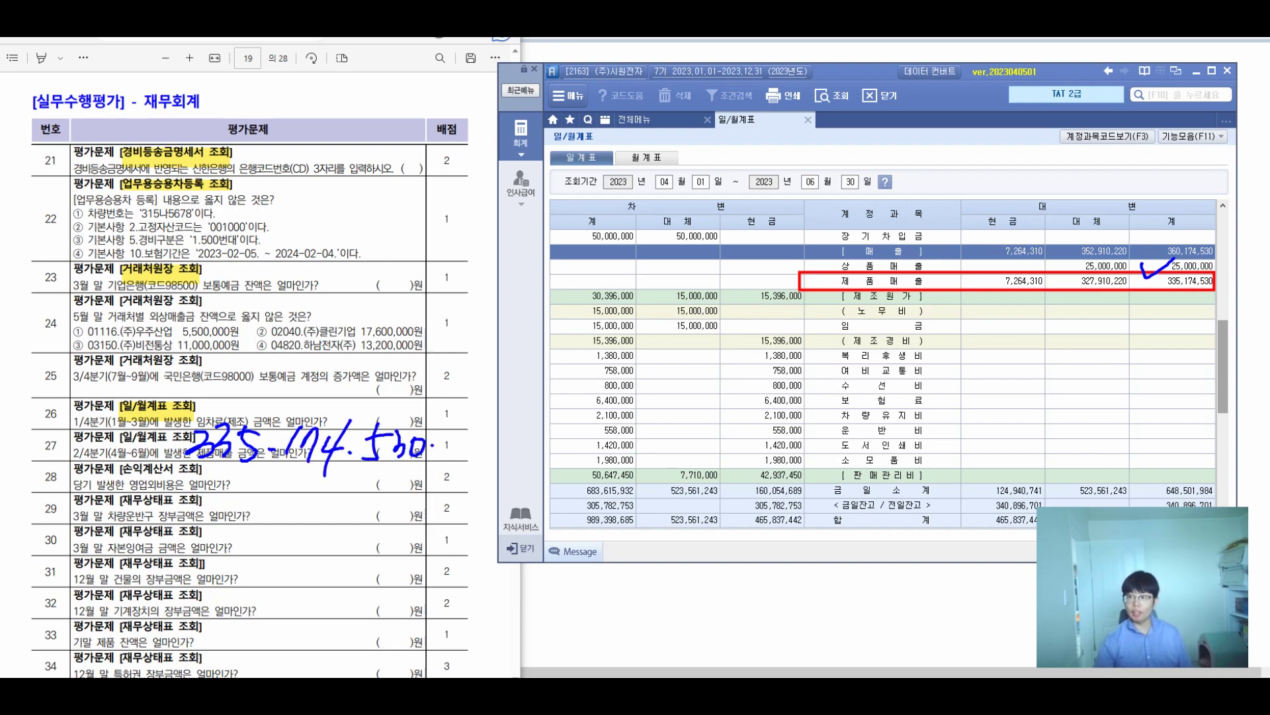
Open the 제품매출 account ledger detail, move the dialog below the boxed row and select the 04/30 entry 차량용 공기청정기(2-1)외.
{"action": "double_click", "coordinate": [1164, 281]}
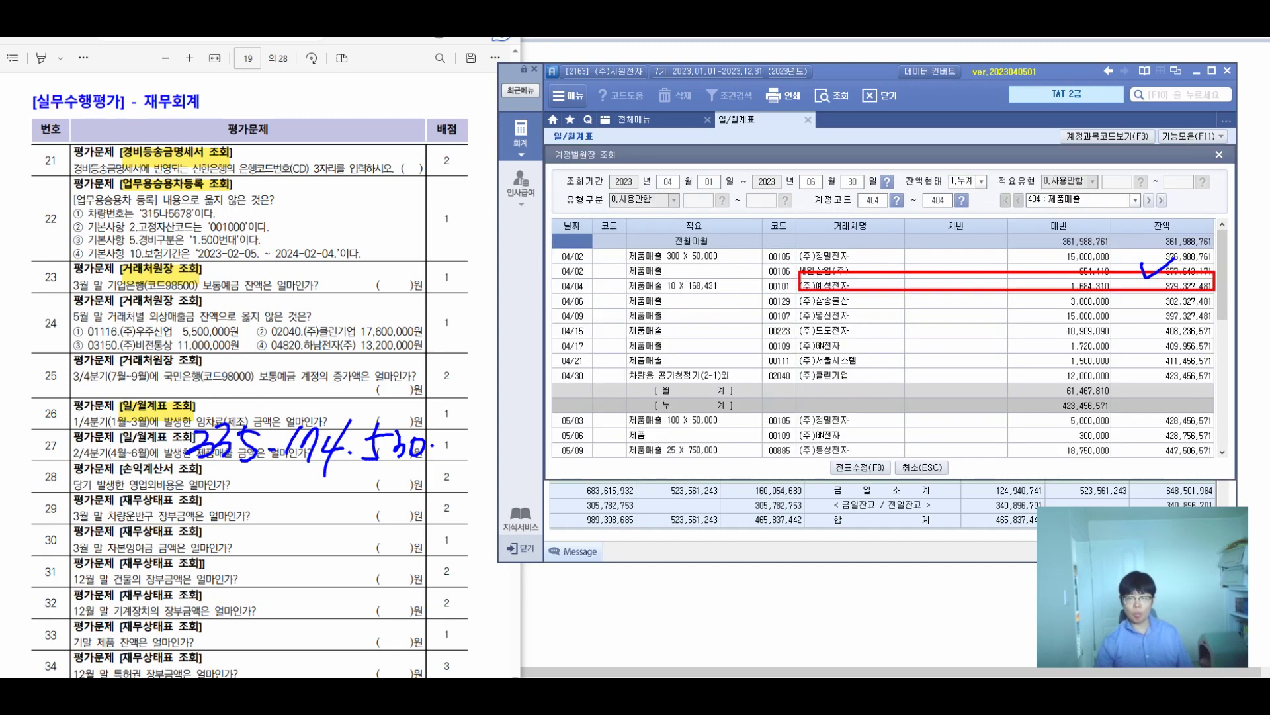
{"action": "left_click_drag", "start_coordinate": [662, 154], "coordinate": [600, 310]}
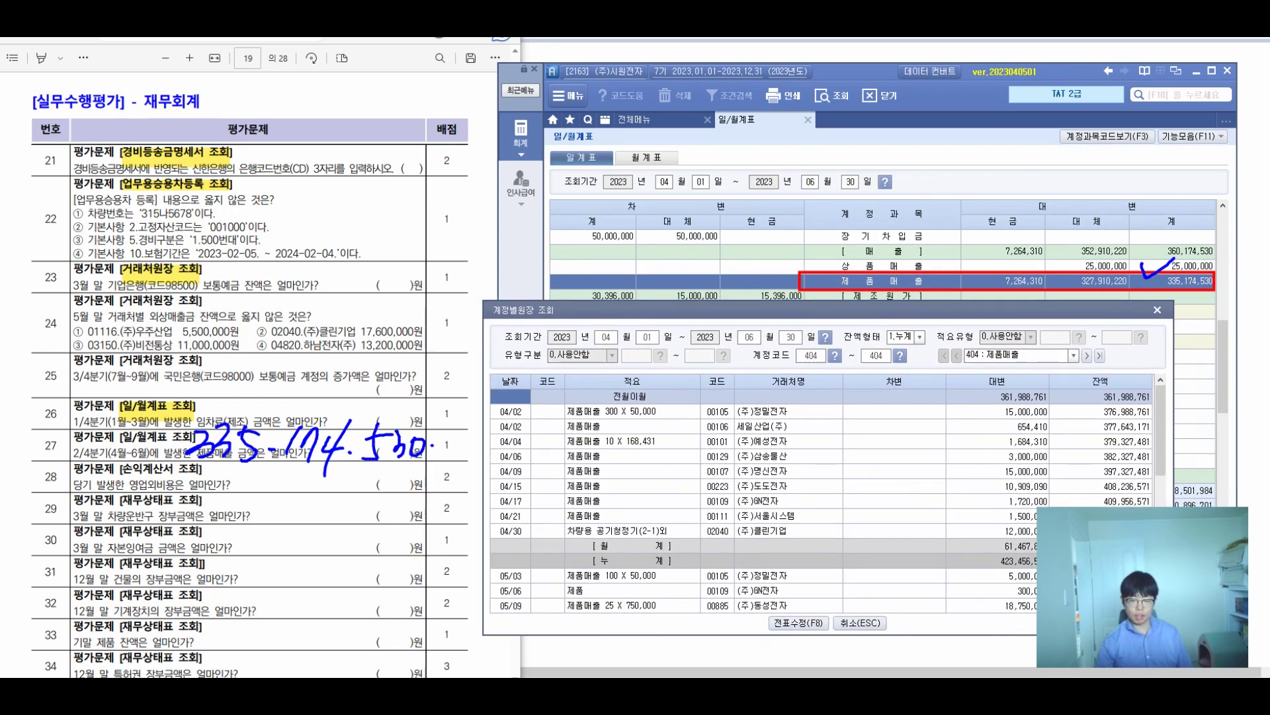
{"action": "left_click_drag", "start_coordinate": [1161, 430], "coordinate": [1160, 440]}
{"action": "scroll", "coordinate": [828, 496], "scroll_direction": "down", "scroll_amount": 7}
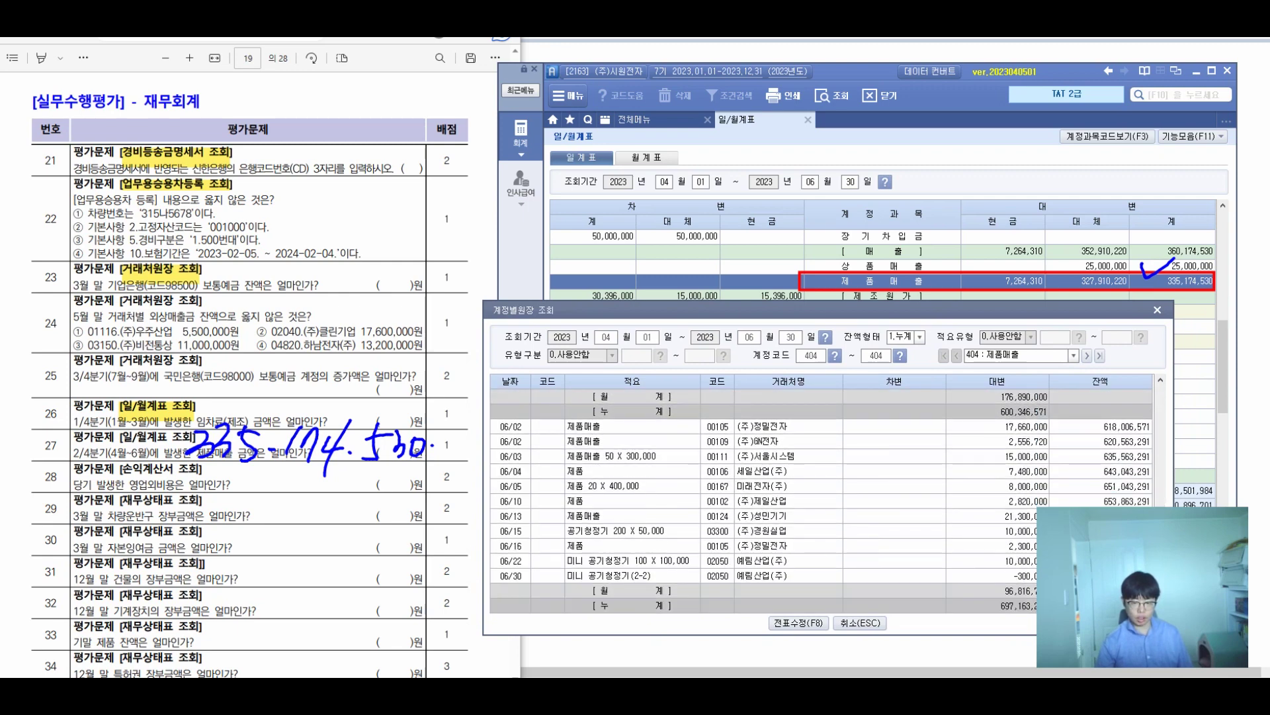
{"action": "scroll", "coordinate": [828, 497], "scroll_direction": "up", "scroll_amount": 5}
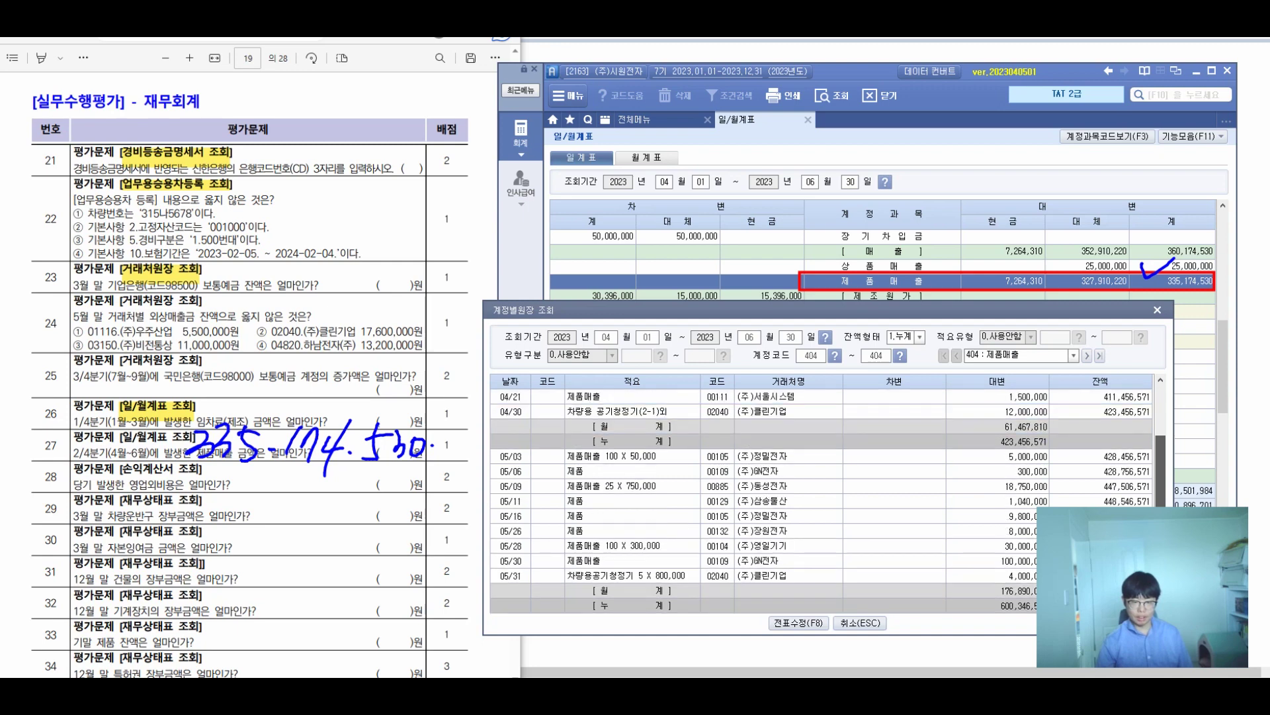
{"action": "scroll", "coordinate": [828, 497], "scroll_direction": "up", "scroll_amount": 1}
{"action": "left_click", "coordinate": [632, 456]}
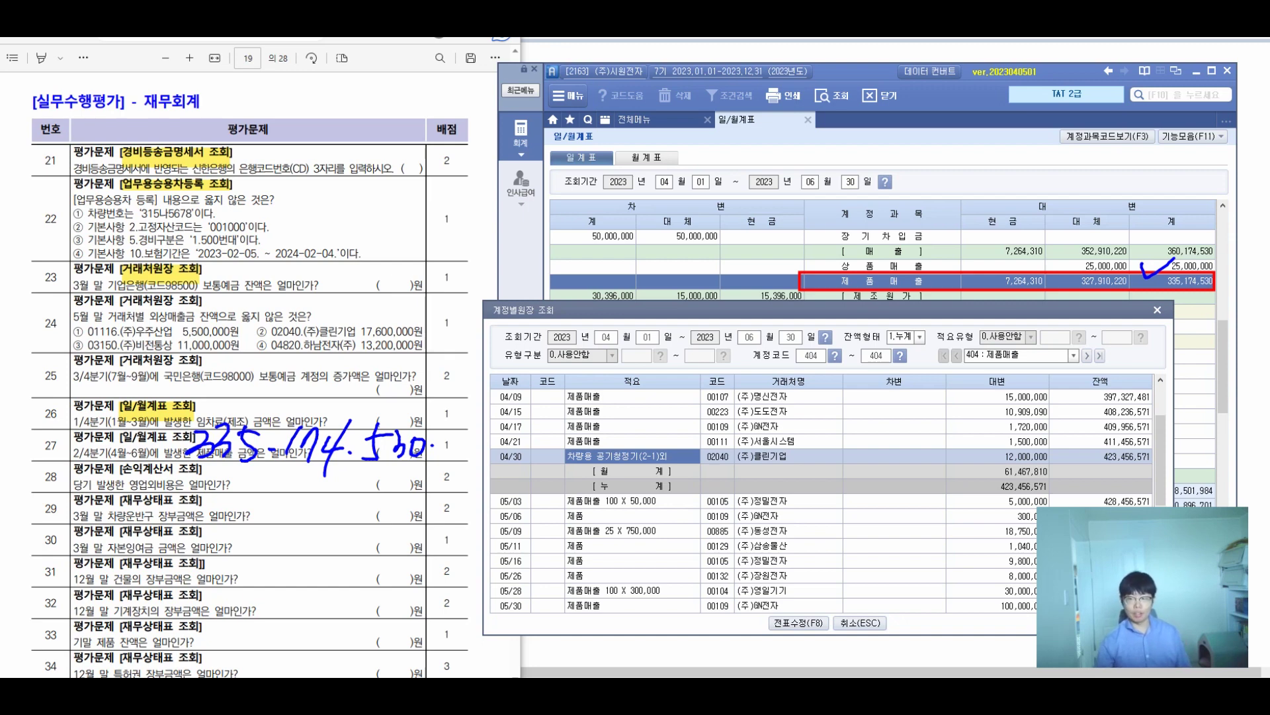
Select the 06/30 entry 미니 공기청정기(2-2) in the 제품매출 ledger and examine its credit amount against the 06/22 entry.
{"action": "scroll", "coordinate": [820, 496], "scroll_direction": "down", "scroll_amount": 5}
{"action": "scroll", "coordinate": [820, 496], "scroll_direction": "down", "scroll_amount": 1}
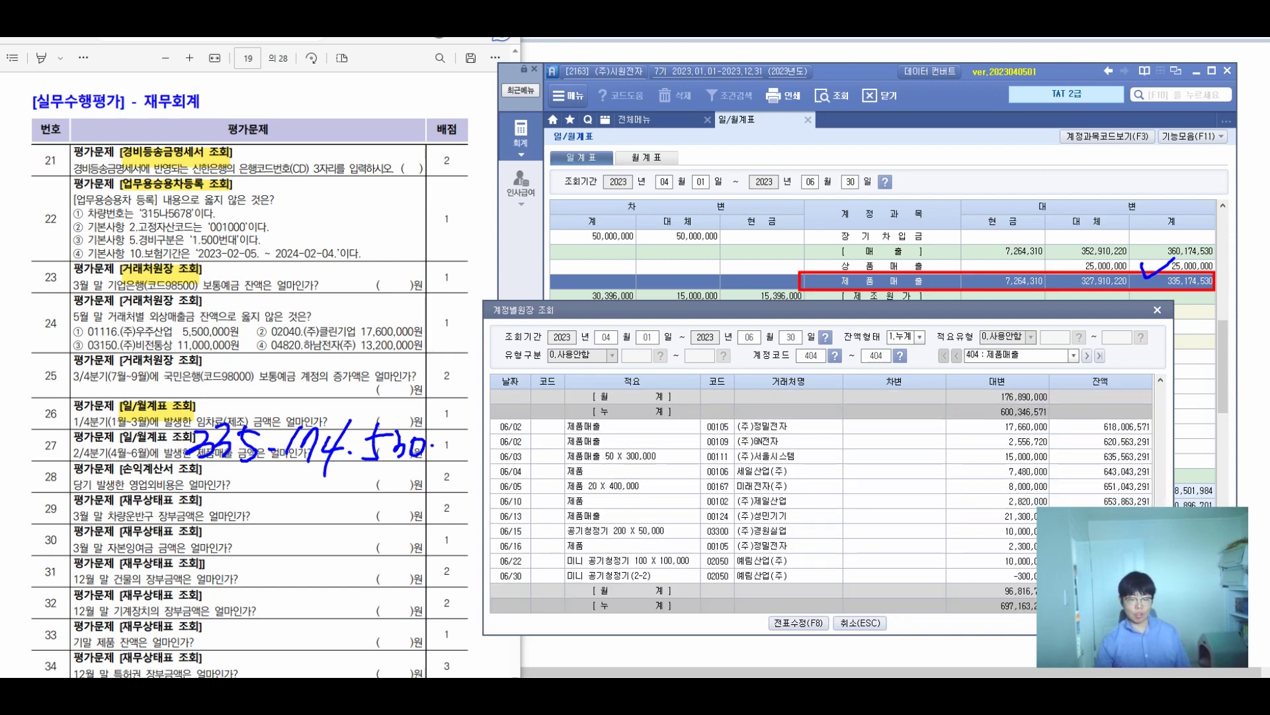
{"action": "left_click", "coordinate": [632, 576]}
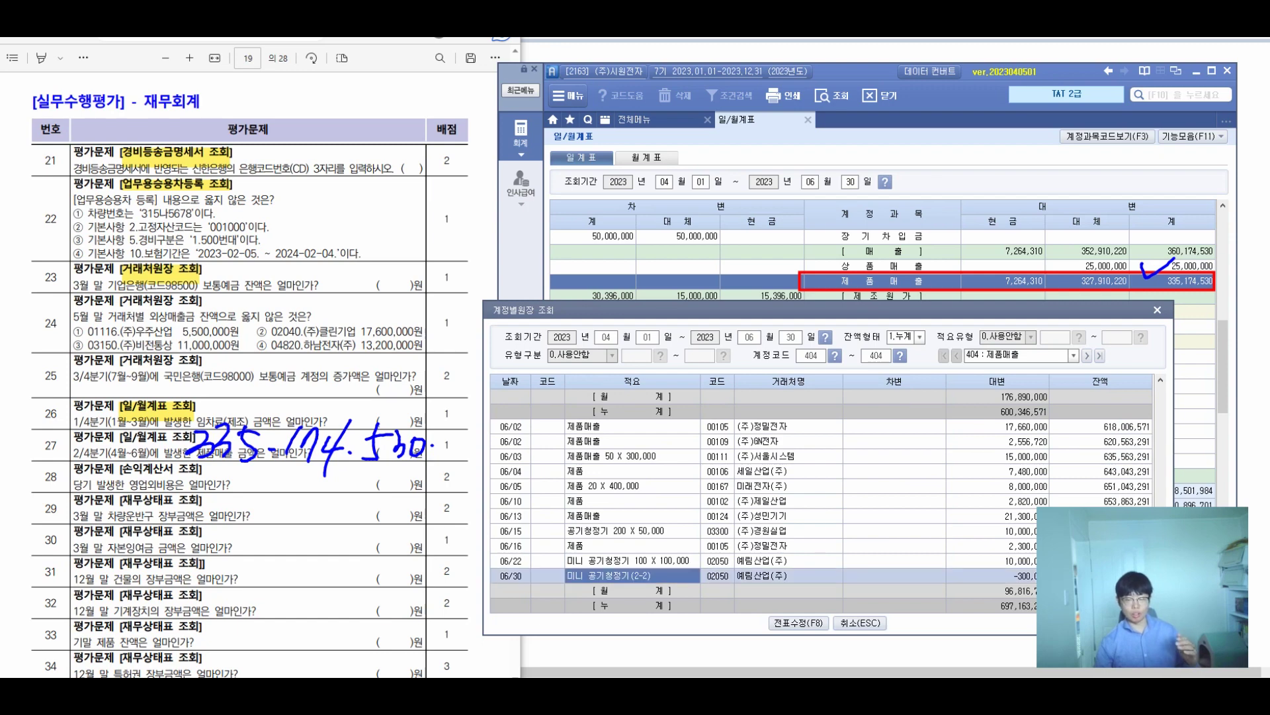
{"action": "left_click_drag", "start_coordinate": [632, 310], "coordinate": [599, 290]}
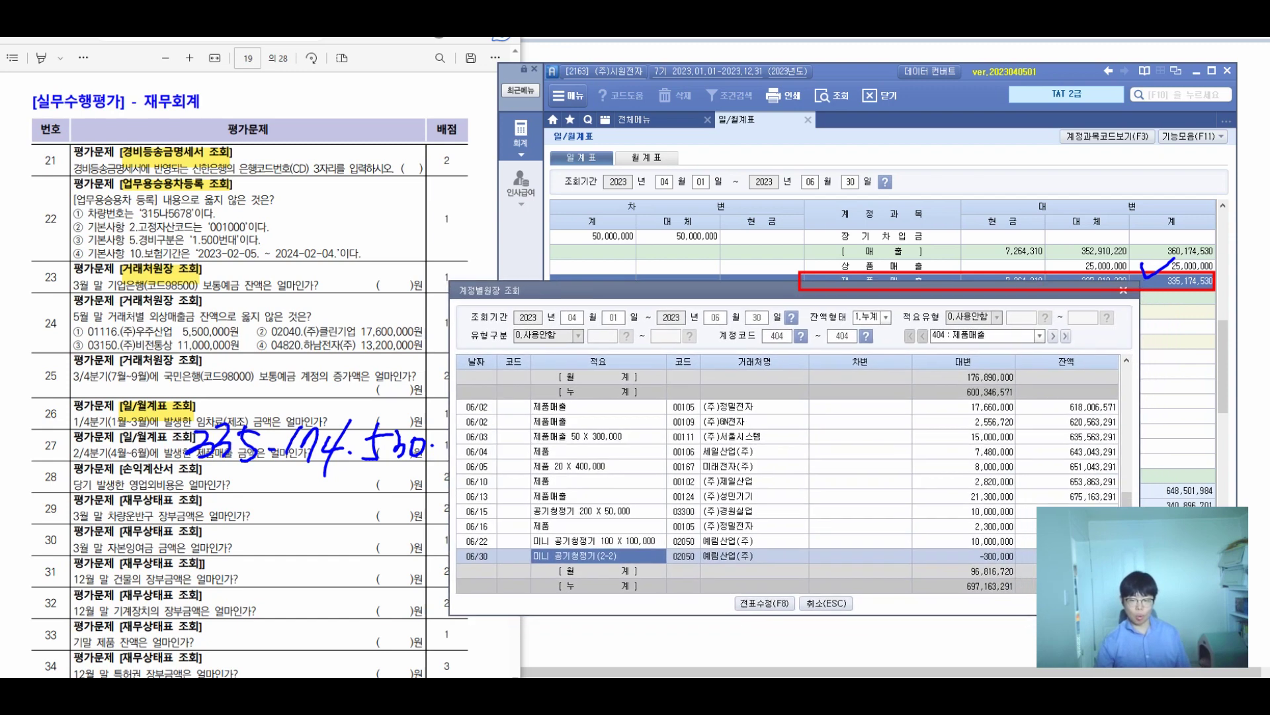
{"action": "left_click", "coordinate": [963, 541]}
{"action": "left_click", "coordinate": [963, 556]}
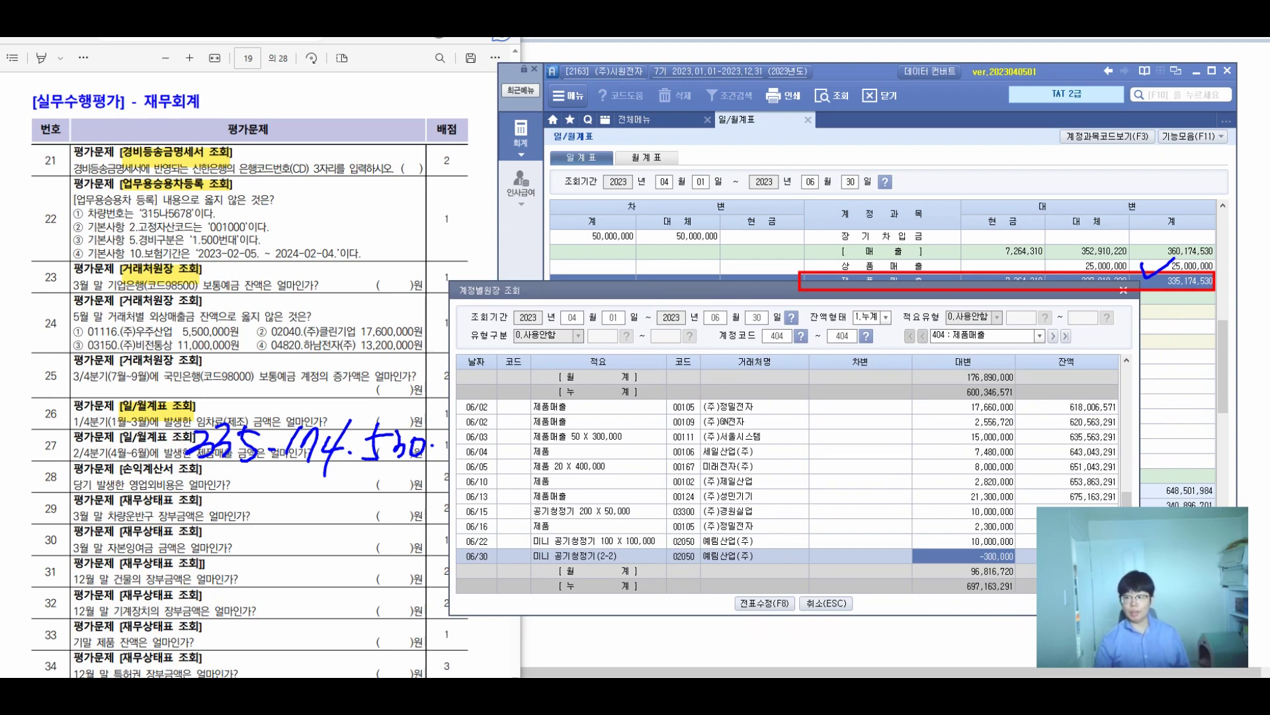
{"action": "left_click", "coordinate": [599, 556]}
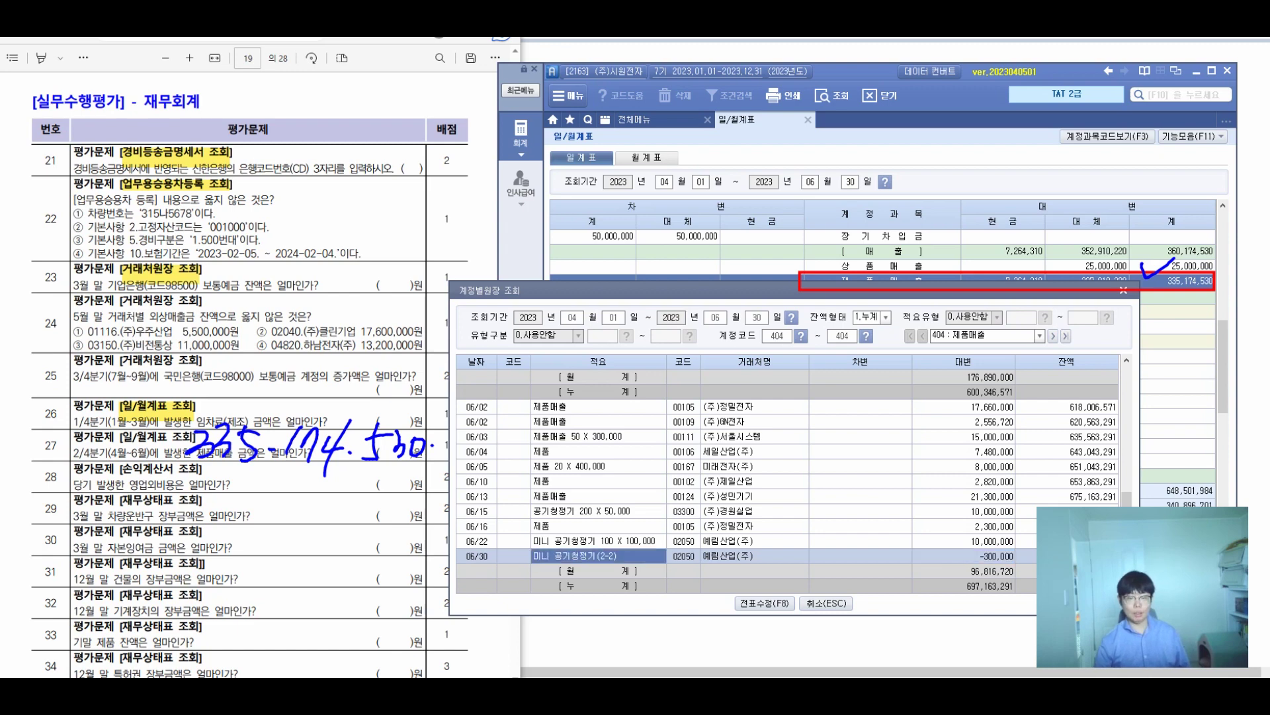
{"action": "left_click", "coordinate": [598, 556]}
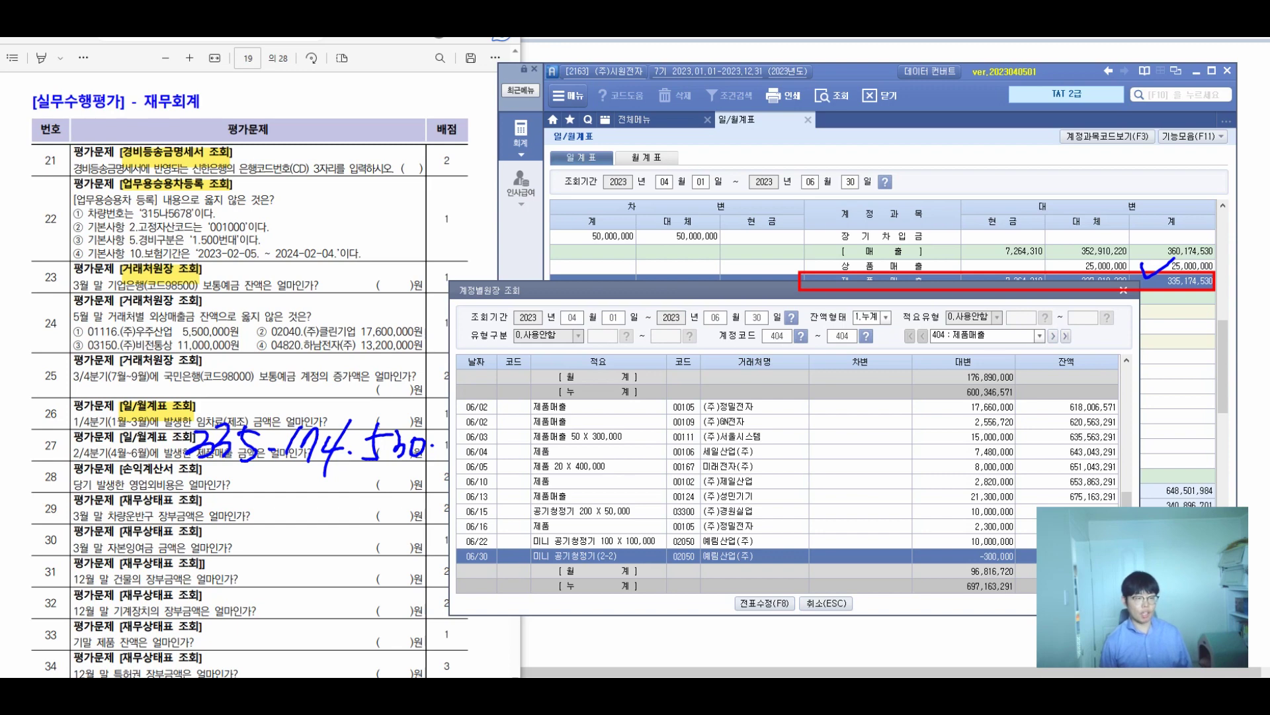
Handwrite a note beside question 27 on the exam sheet.
{"action": "left_click_drag", "start_coordinate": [35, 405], "coordinate": [68, 440]}
{"action": "mouse_move", "coordinate": [58, 424]}
{"action": "left_mouse_down"}
{"action": "mouse_move", "coordinate": [92, 411]}
{"action": "mouse_move", "coordinate": [90, 425]}
{"action": "left_mouse_up"}
{"action": "mouse_move", "coordinate": [93, 390]}
{"action": "left_mouse_down"}
{"action": "mouse_move", "coordinate": [98, 437]}
{"action": "mouse_move", "coordinate": [52, 471]}
{"action": "mouse_move", "coordinate": [77, 458]}
{"action": "left_mouse_up"}
{"action": "mouse_move", "coordinate": [78, 441]}
{"action": "left_mouse_down"}
{"action": "mouse_move", "coordinate": [87, 464]}
{"action": "mouse_move", "coordinate": [109, 467]}
{"action": "mouse_move", "coordinate": [150, 381]}
{"action": "mouse_move", "coordinate": [255, 371]}
{"action": "left_mouse_up"}
{"action": "left_click_drag", "start_coordinate": [225, 417], "coordinate": [268, 390]}
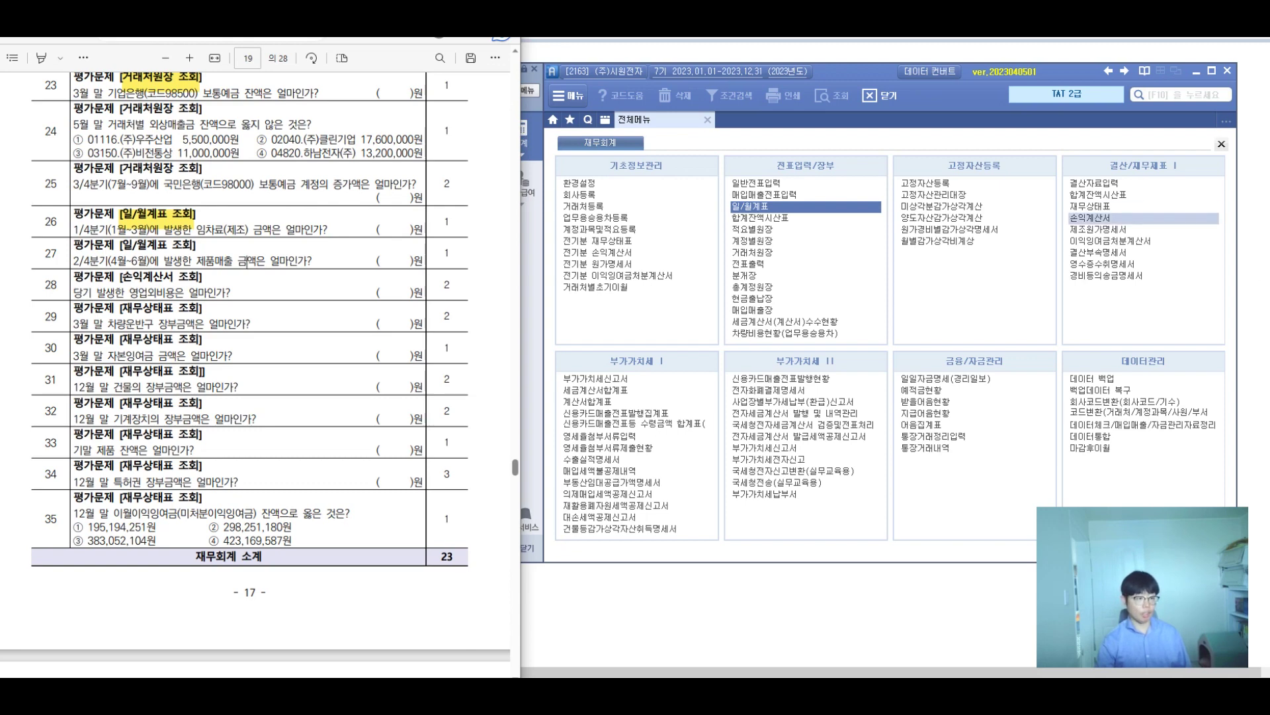
Open the income statement (손익계산서) for December 2023 and select the current-period 영업외비용 amount.
{"action": "left_click", "coordinate": [1085, 217]}
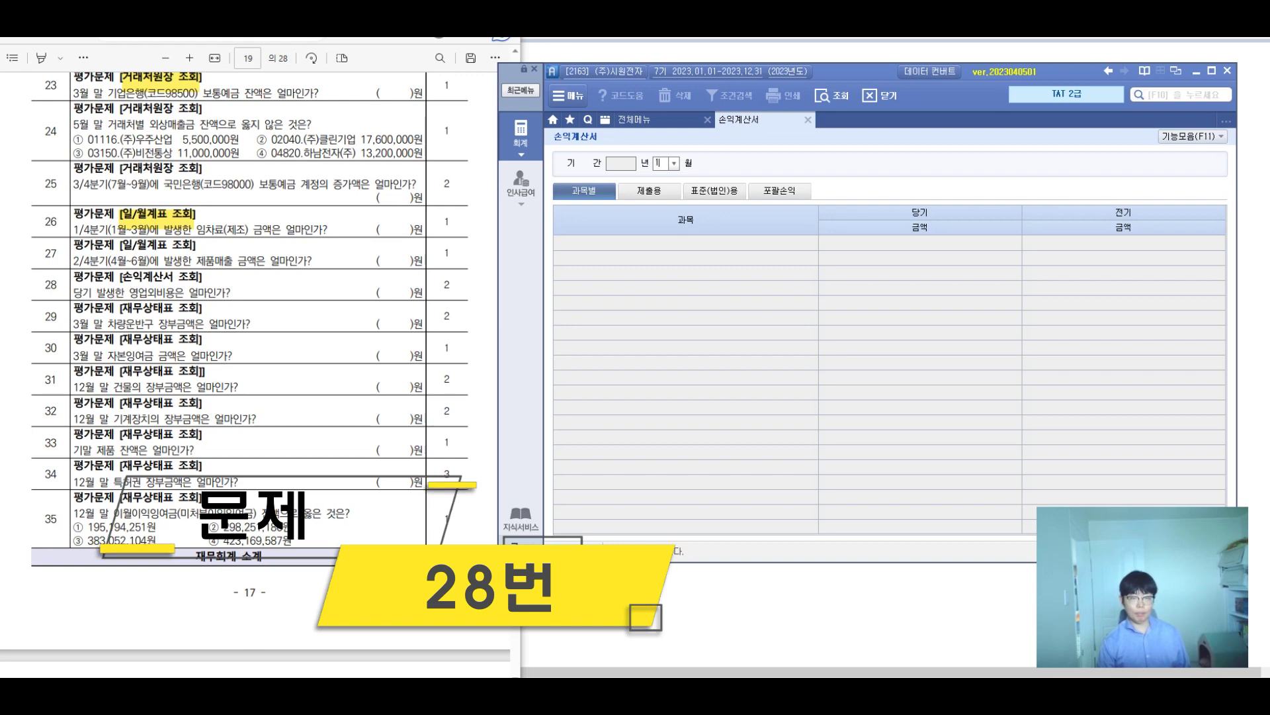
{"action": "type", "text": "12"}
{"action": "key", "text": "Return"}
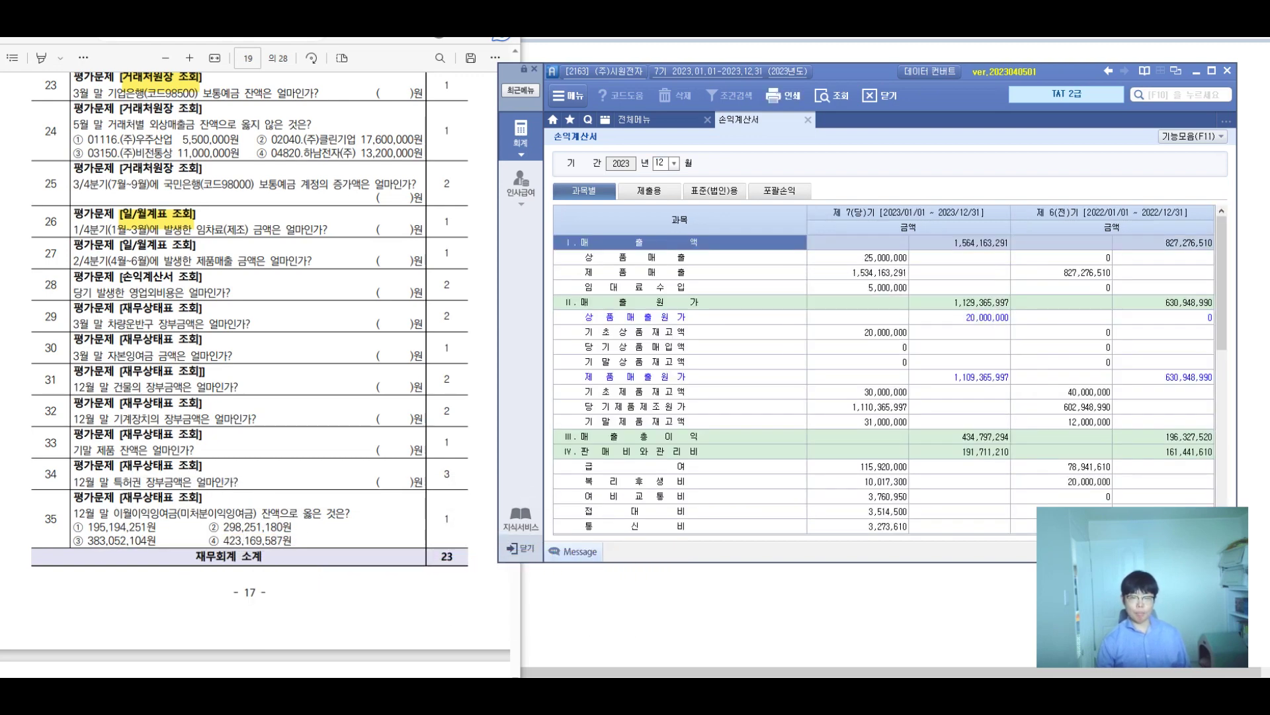
{"action": "scroll", "coordinate": [883, 383], "scroll_direction": "down", "scroll_amount": 7}
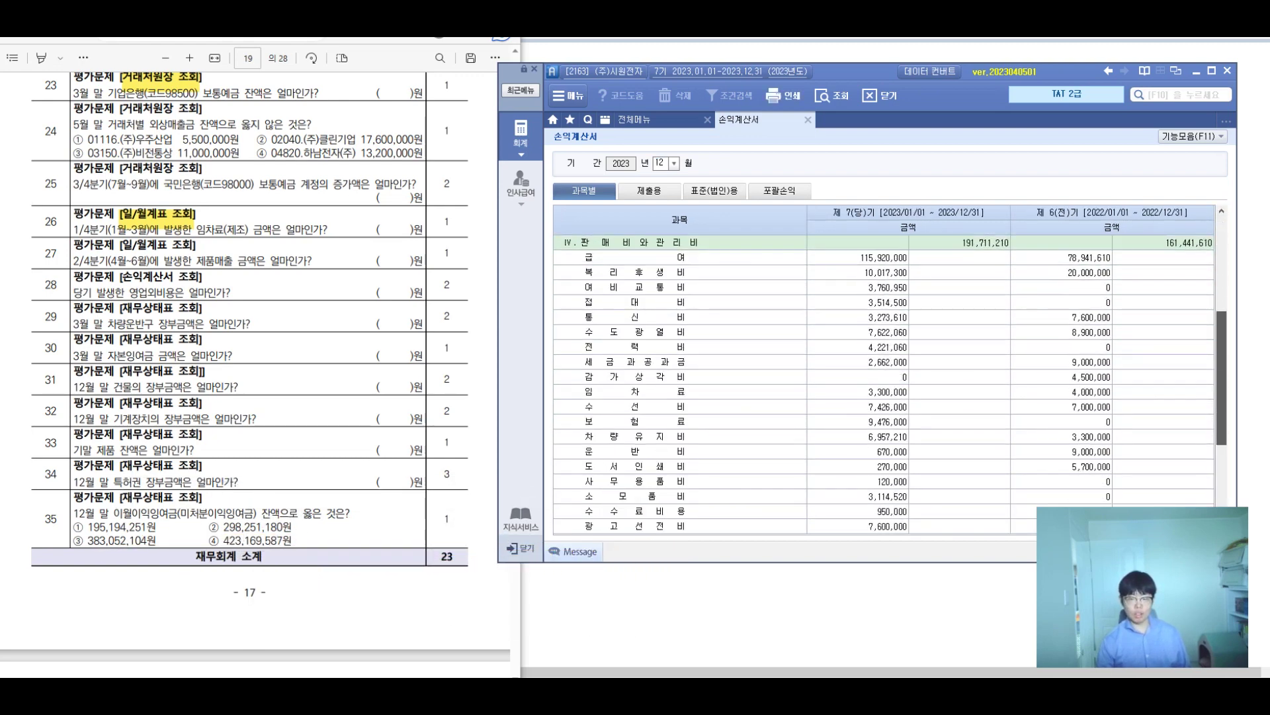
{"action": "scroll", "coordinate": [884, 384], "scroll_direction": "down", "scroll_amount": 2}
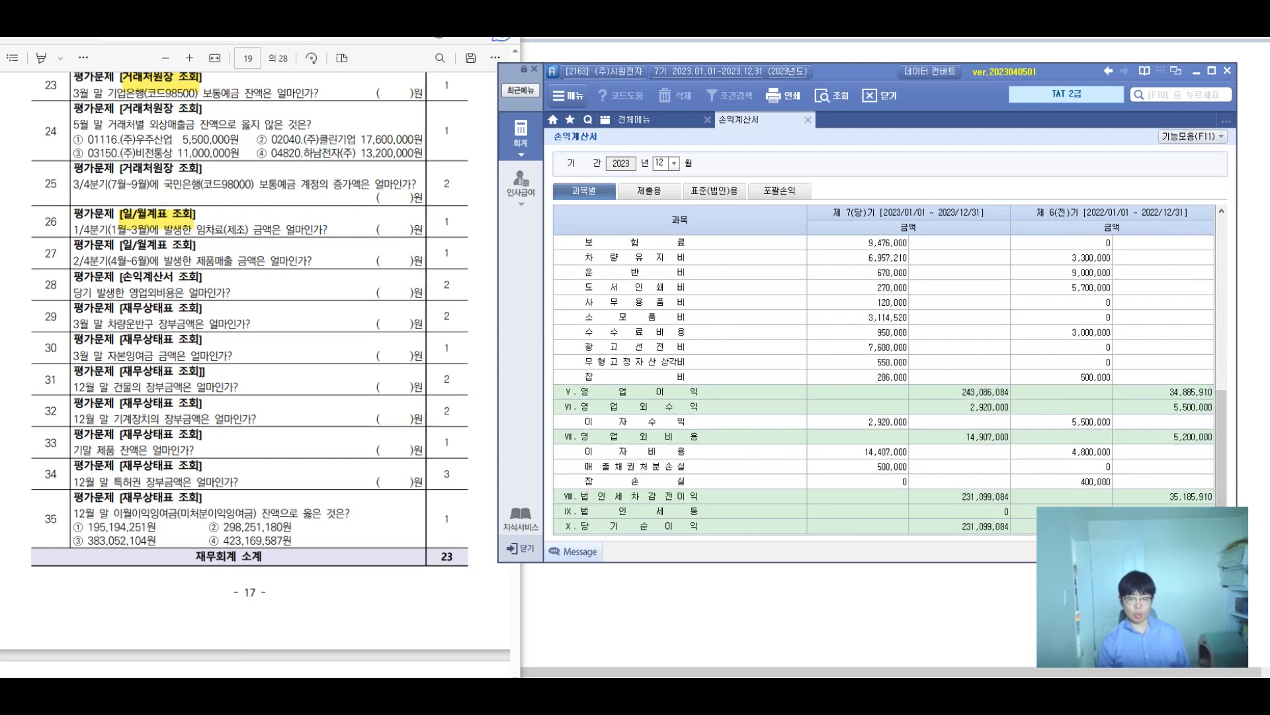
{"action": "left_click", "coordinate": [960, 437]}
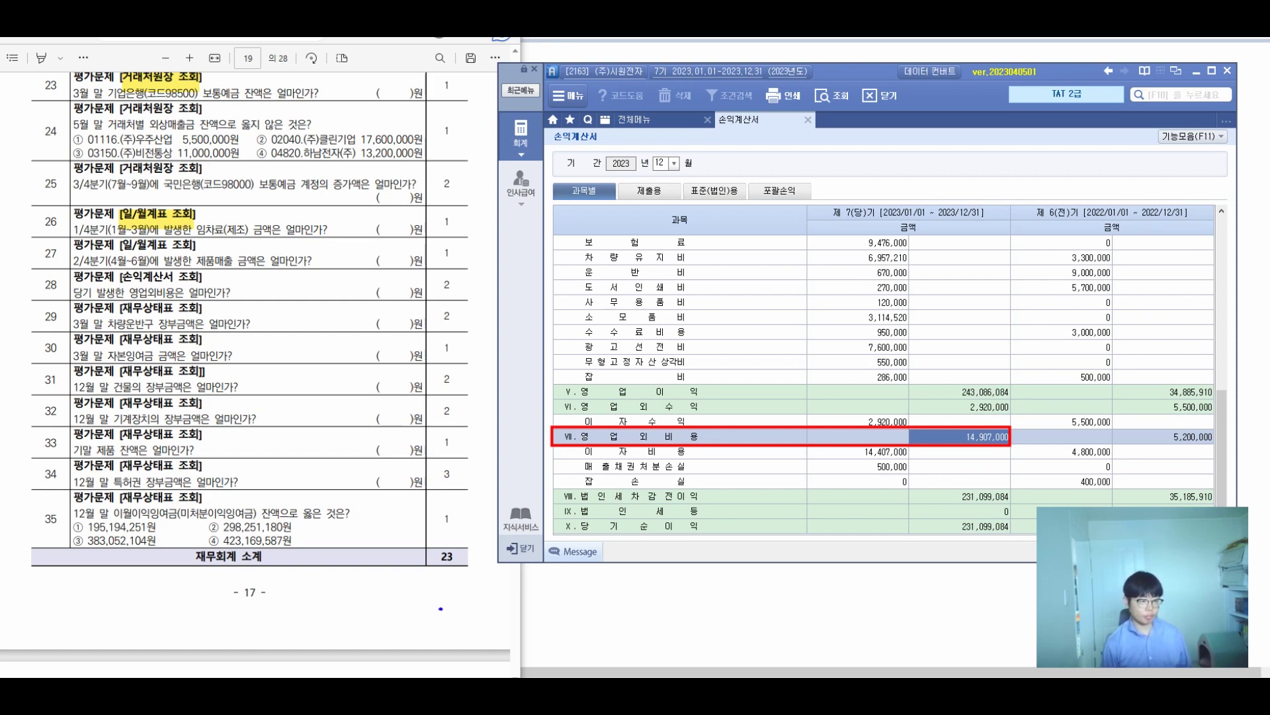
Handwrite 14,907,000 as the answer to question 28, with a circled note beside its number and a check mark on the 영업외비용 row.
{"action": "left_click_drag", "start_coordinate": [223, 272], "coordinate": [216, 302]}
{"action": "mouse_move", "coordinate": [238, 276]}
{"action": "left_mouse_down"}
{"action": "mouse_move", "coordinate": [231, 297]}
{"action": "mouse_move", "coordinate": [262, 294]}
{"action": "left_mouse_up"}
{"action": "left_click_drag", "start_coordinate": [255, 266], "coordinate": [250, 305]}
{"action": "left_click", "coordinate": [272, 291]}
{"action": "mouse_move", "coordinate": [299, 271]}
{"action": "left_mouse_down"}
{"action": "mouse_move", "coordinate": [290, 305]}
{"action": "mouse_move", "coordinate": [310, 294]}
{"action": "left_mouse_up"}
{"action": "mouse_move", "coordinate": [314, 273]}
{"action": "left_mouse_down"}
{"action": "mouse_move", "coordinate": [323, 304]}
{"action": "mouse_move", "coordinate": [384, 296]}
{"action": "left_mouse_up"}
{"action": "left_click", "coordinate": [345, 297]}
{"action": "left_click_drag", "start_coordinate": [420, 282], "coordinate": [407, 296]}
{"action": "mouse_move", "coordinate": [61, 276]}
{"action": "left_mouse_down"}
{"action": "mouse_move", "coordinate": [83, 296]}
{"action": "mouse_move", "coordinate": [120, 299]}
{"action": "left_mouse_up"}
{"action": "left_click_drag", "start_coordinate": [574, 454], "coordinate": [635, 424]}
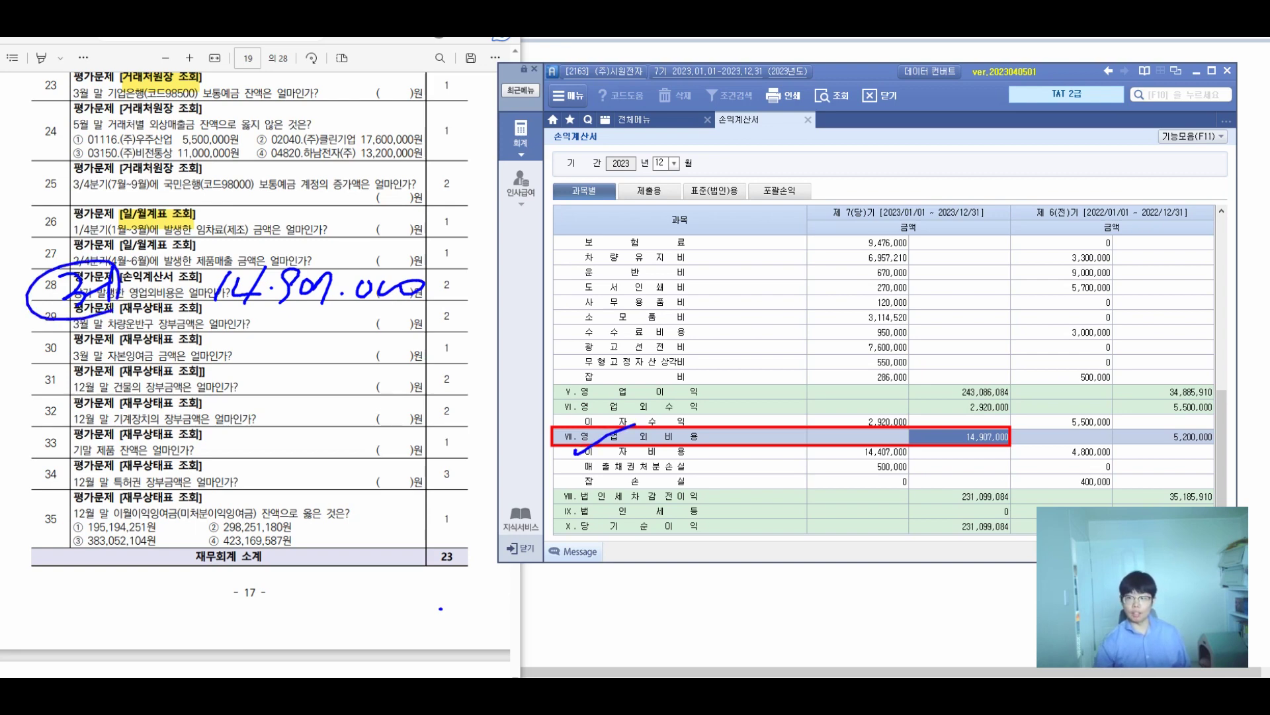
Examine the 12/31 entry 10.1-12.31 이자 미지급분 in the 이자비용 account ledger detail, and close the ledger and the income statement.
{"action": "double_click", "coordinate": [857, 451]}
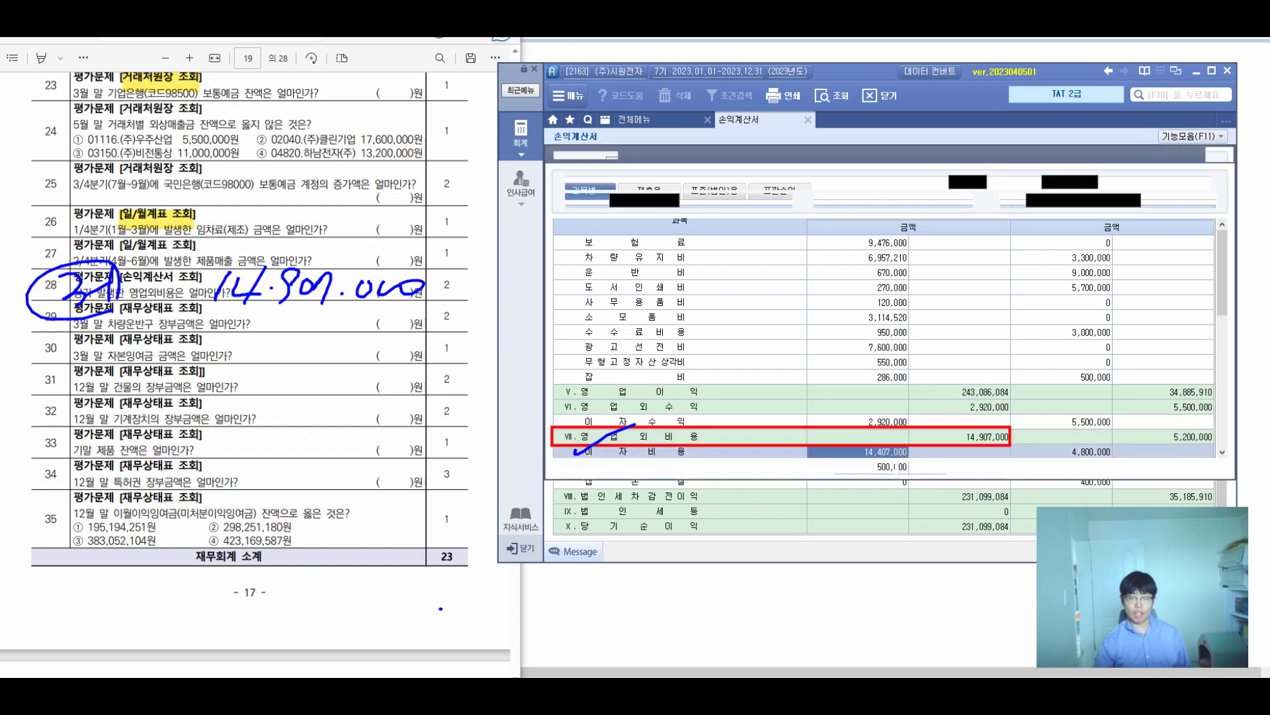
{"action": "scroll", "coordinate": [873, 271], "scroll_direction": "down", "scroll_amount": 8}
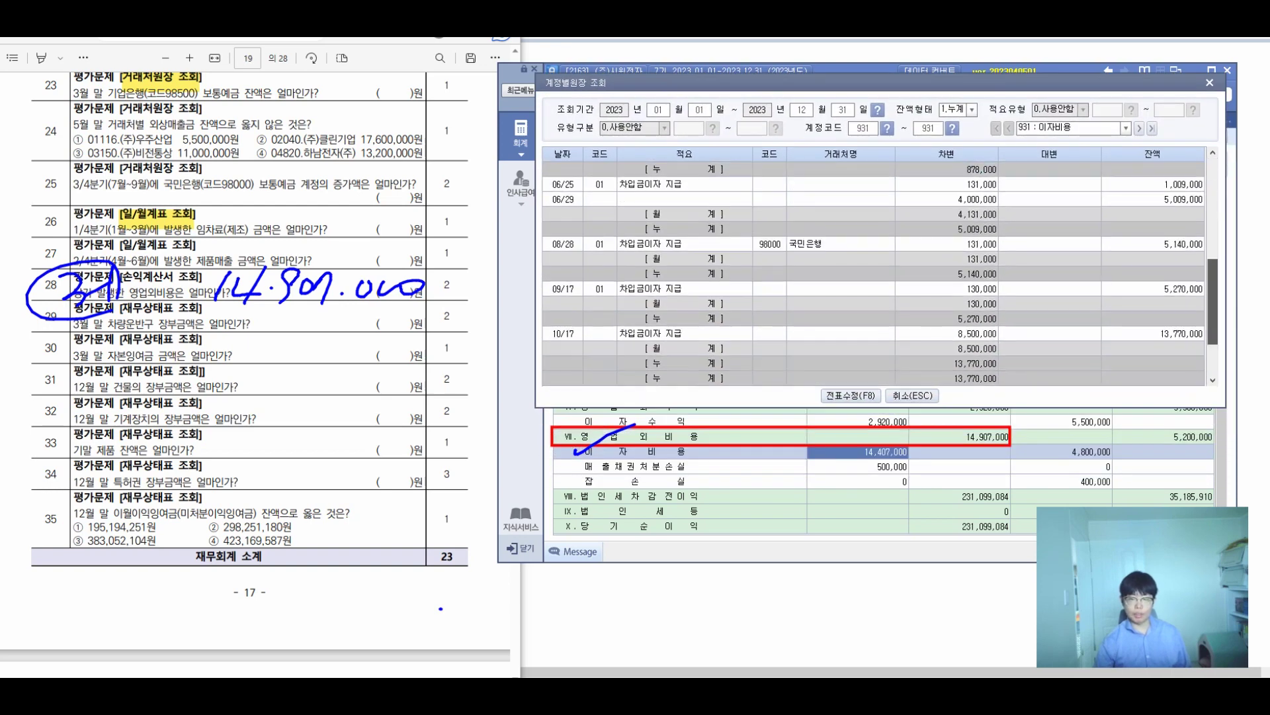
{"action": "left_click", "coordinate": [685, 318]}
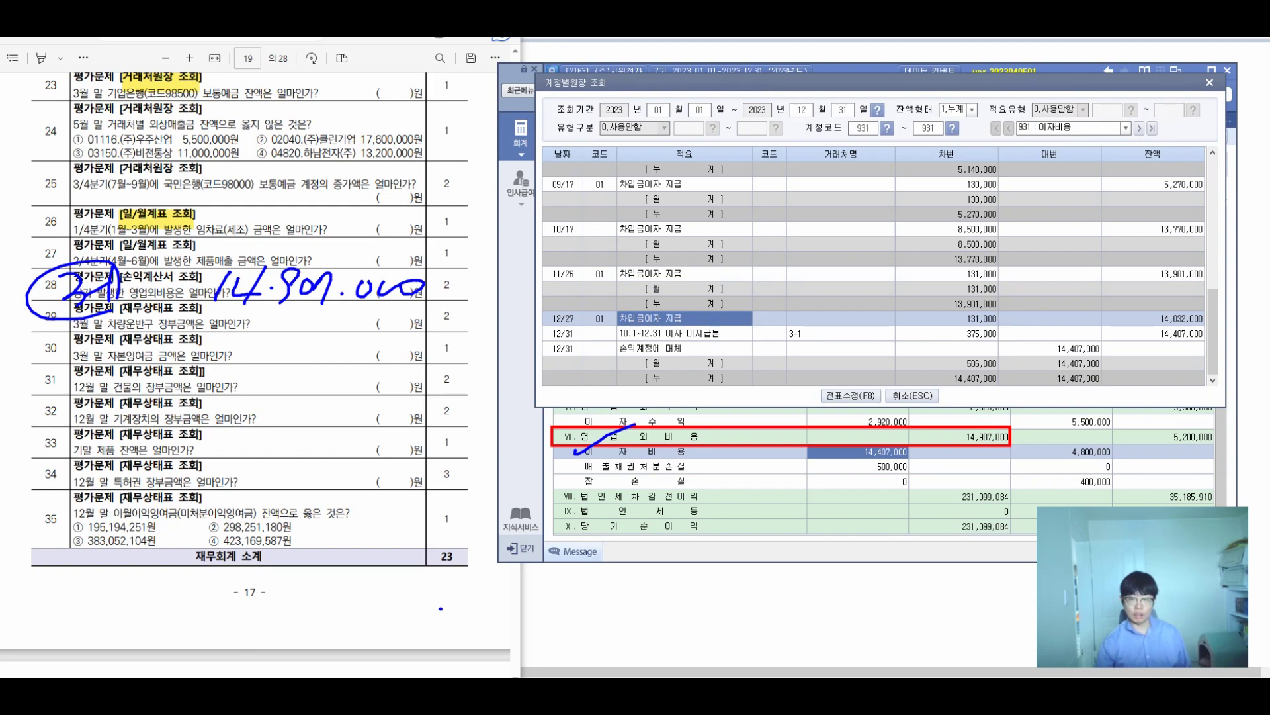
{"action": "left_click", "coordinate": [685, 333]}
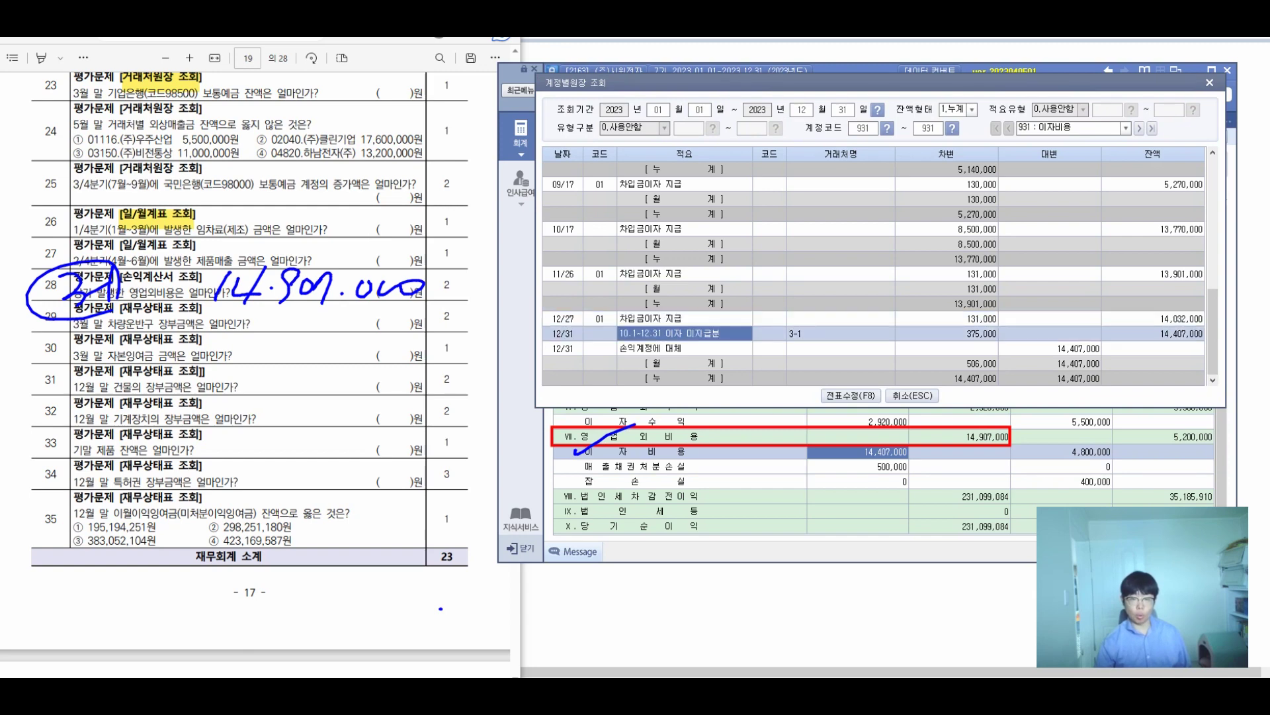
{"action": "left_click", "coordinate": [840, 333]}
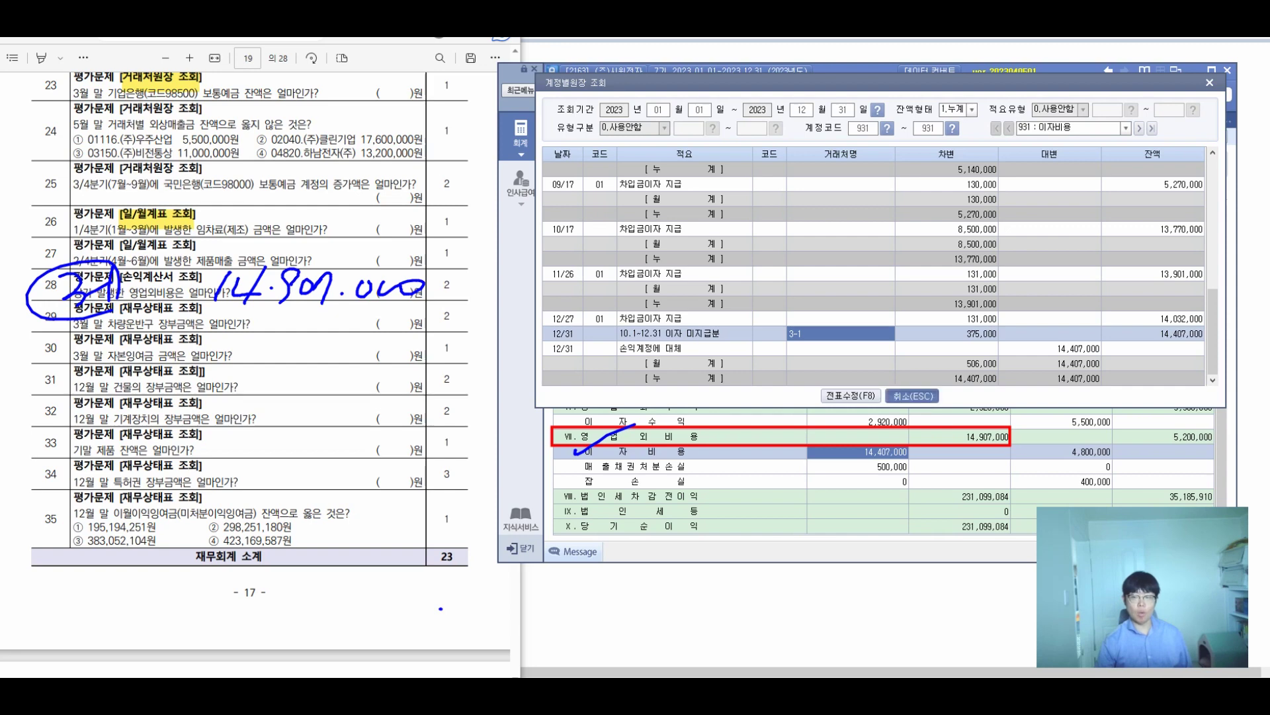
{"action": "key", "text": "Escape"}
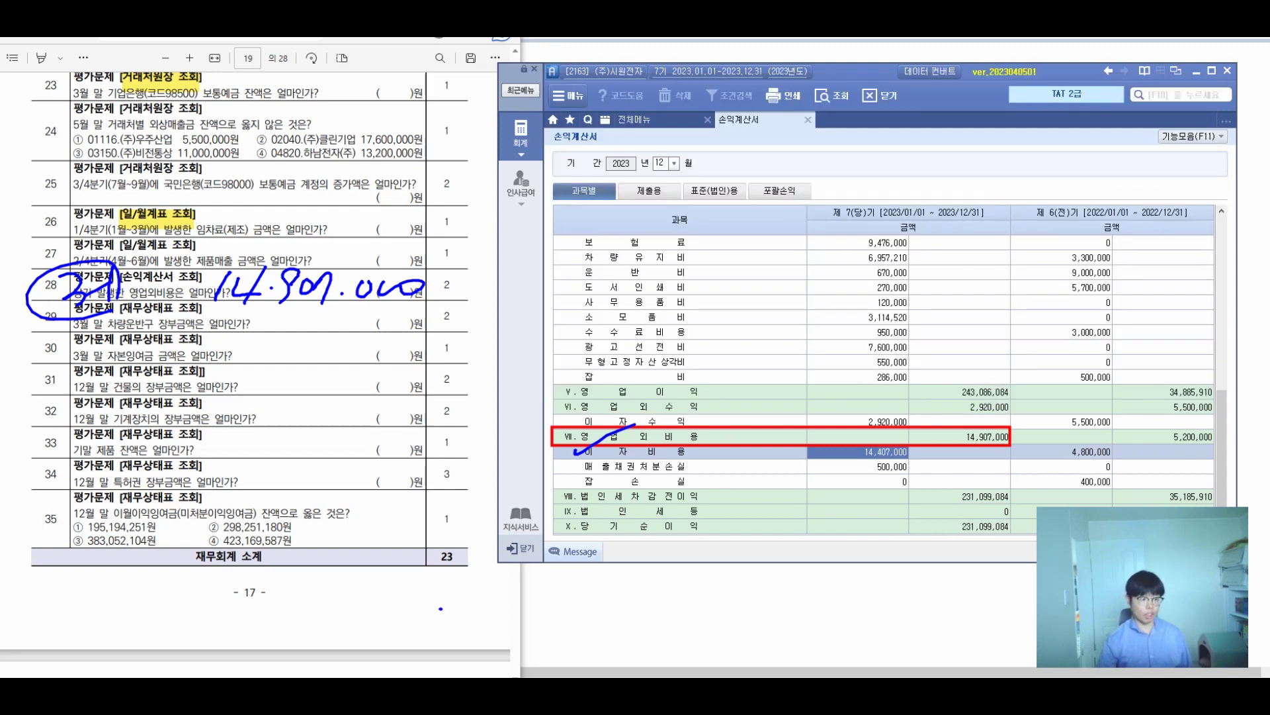
{"action": "key", "text": "Escape"}
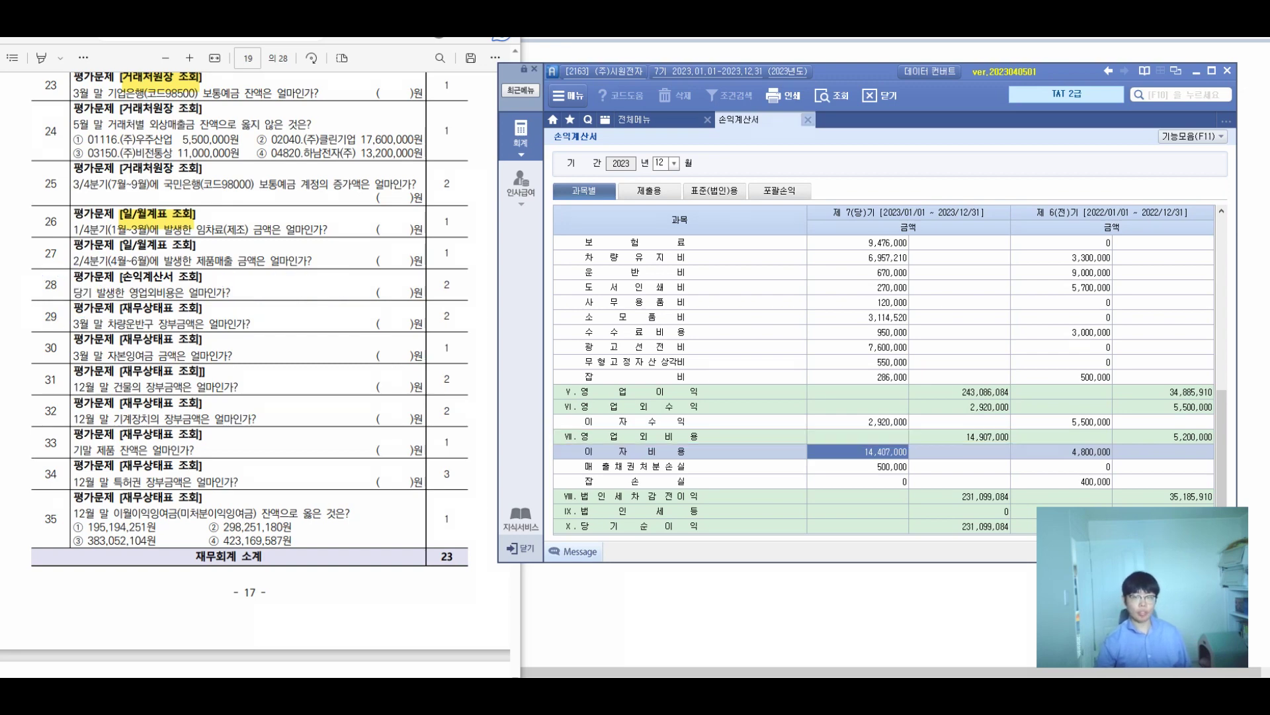
{"action": "left_click", "coordinate": [808, 119]}
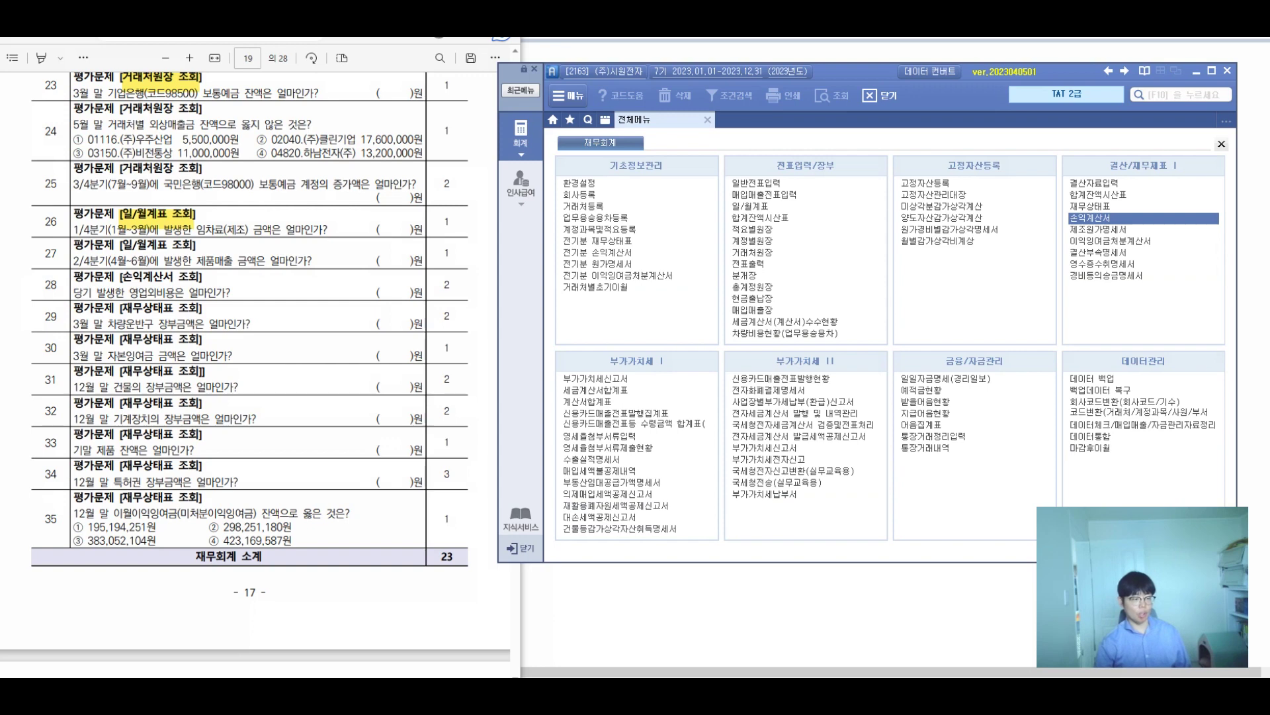
Highlight 재무상태표 조회 in question 29 of the exam sheet in yellow.
{"action": "left_click_drag", "start_coordinate": [121, 309], "coordinate": [202, 308]}
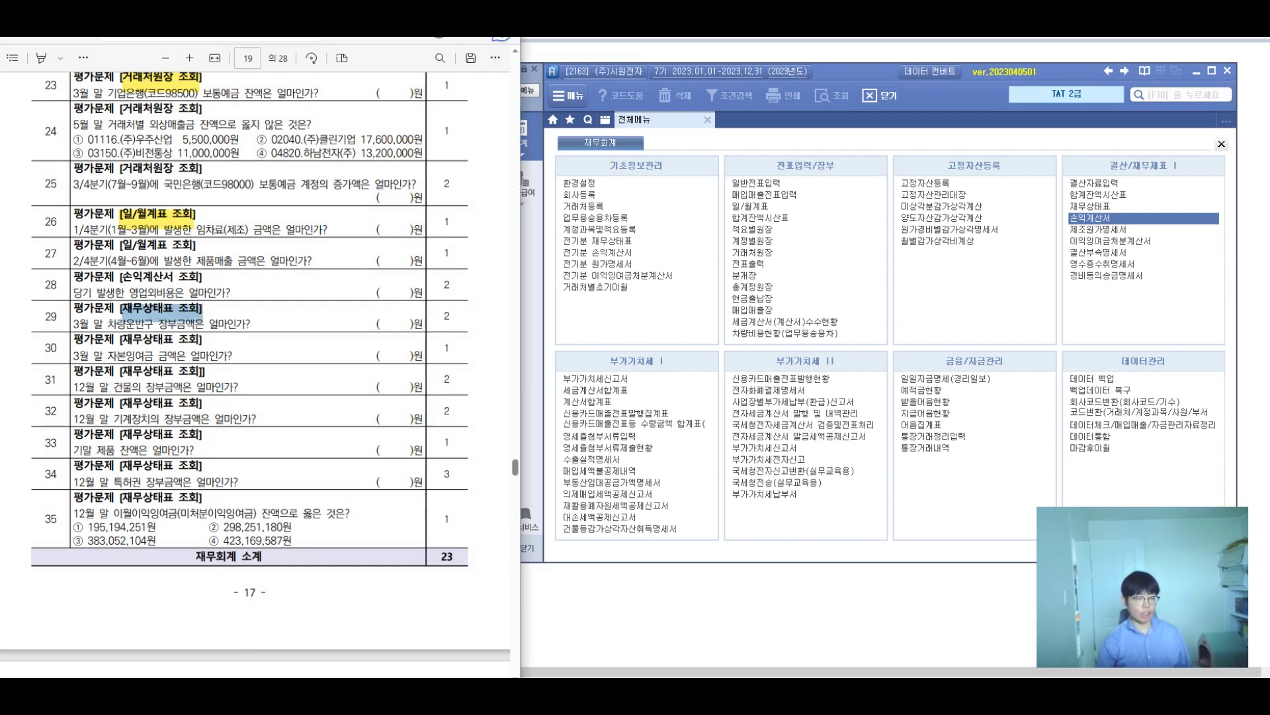
{"action": "mouse_move", "coordinate": [271, 240]}
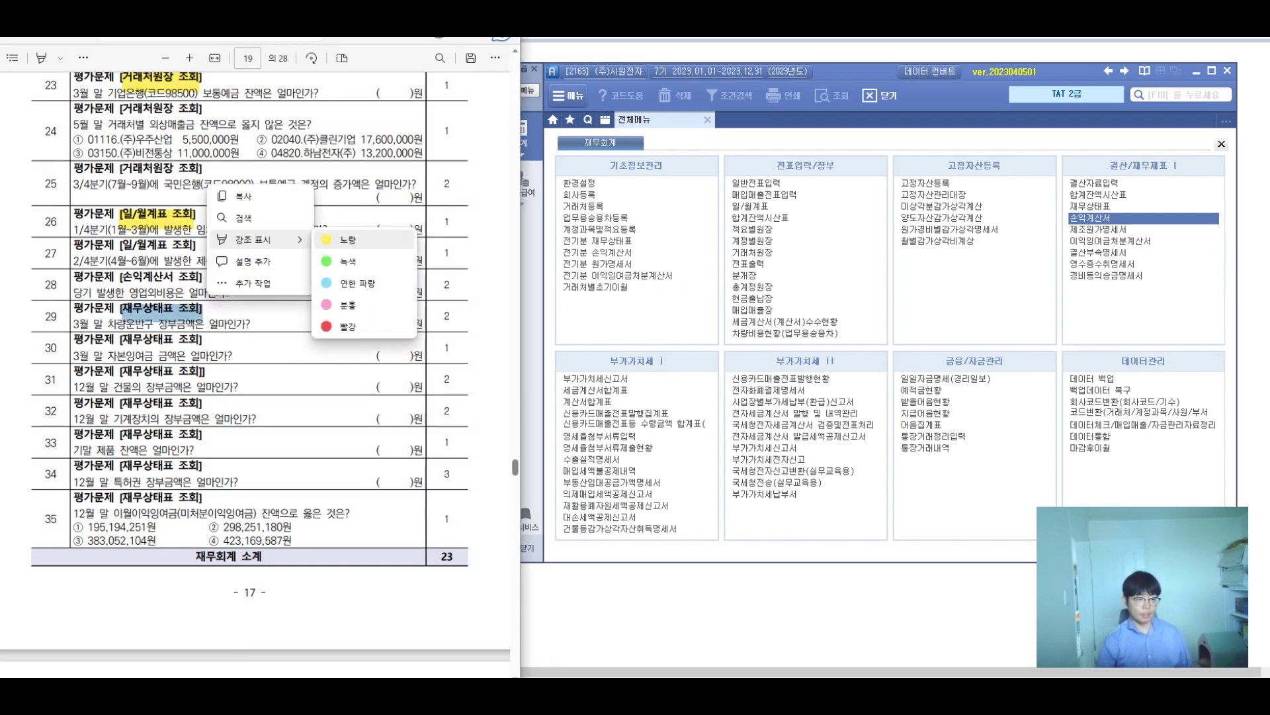
{"action": "left_click", "coordinate": [351, 239]}
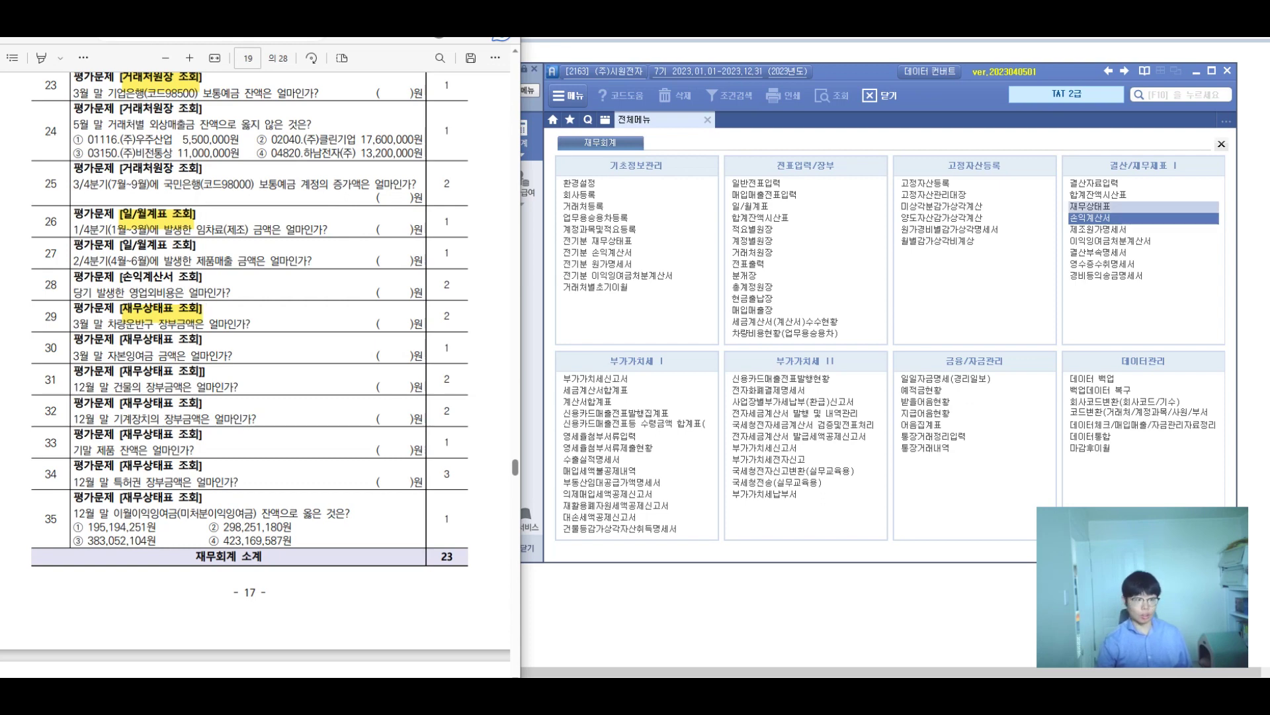
Open the balance sheet (재무상태표) for March 2023 and select the current-period 차량운반구 amount to examine its book value.
{"action": "left_click", "coordinate": [1092, 206]}
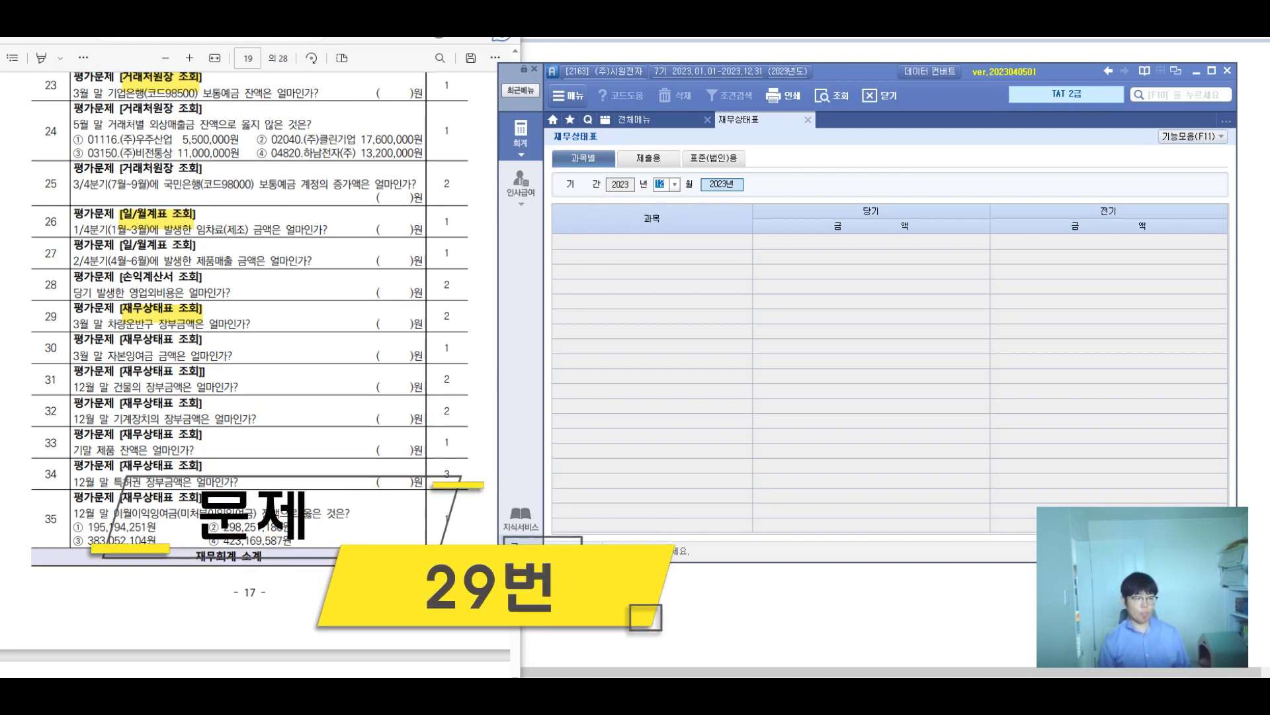
{"action": "type", "text": "03"}
{"action": "key", "text": "Return"}
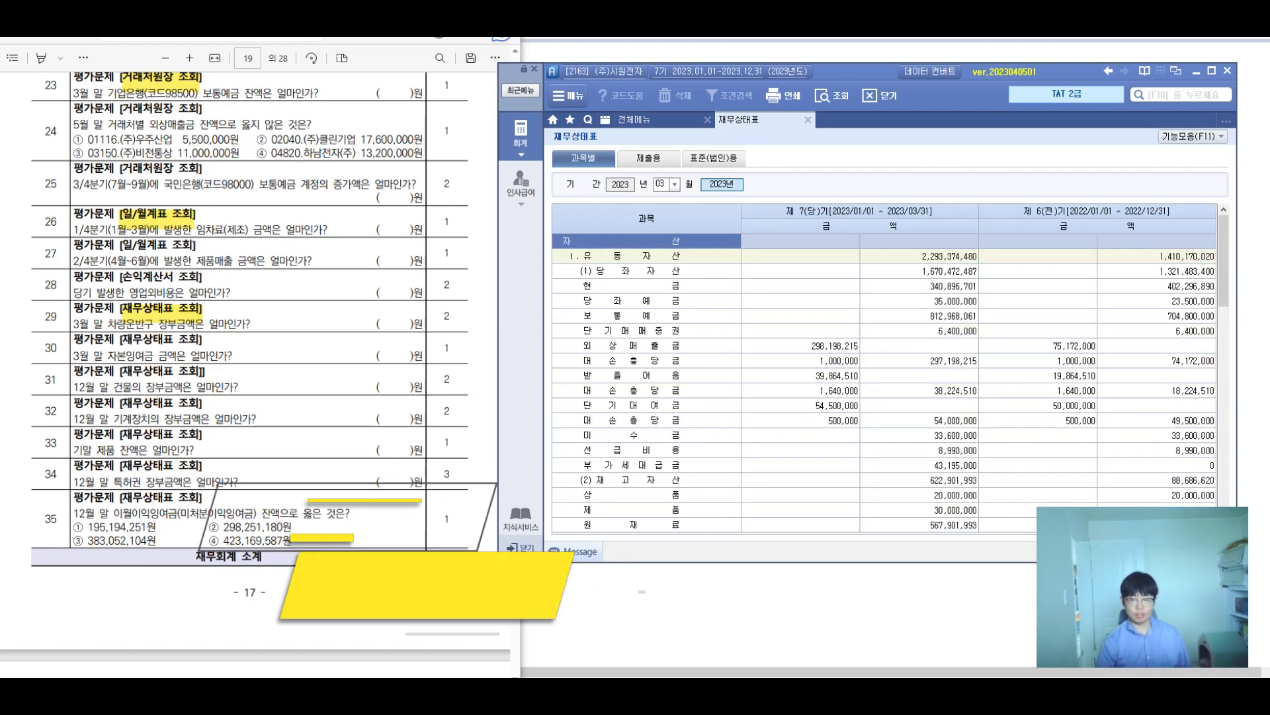
{"action": "scroll", "coordinate": [885, 384], "scroll_direction": "down", "scroll_amount": 8}
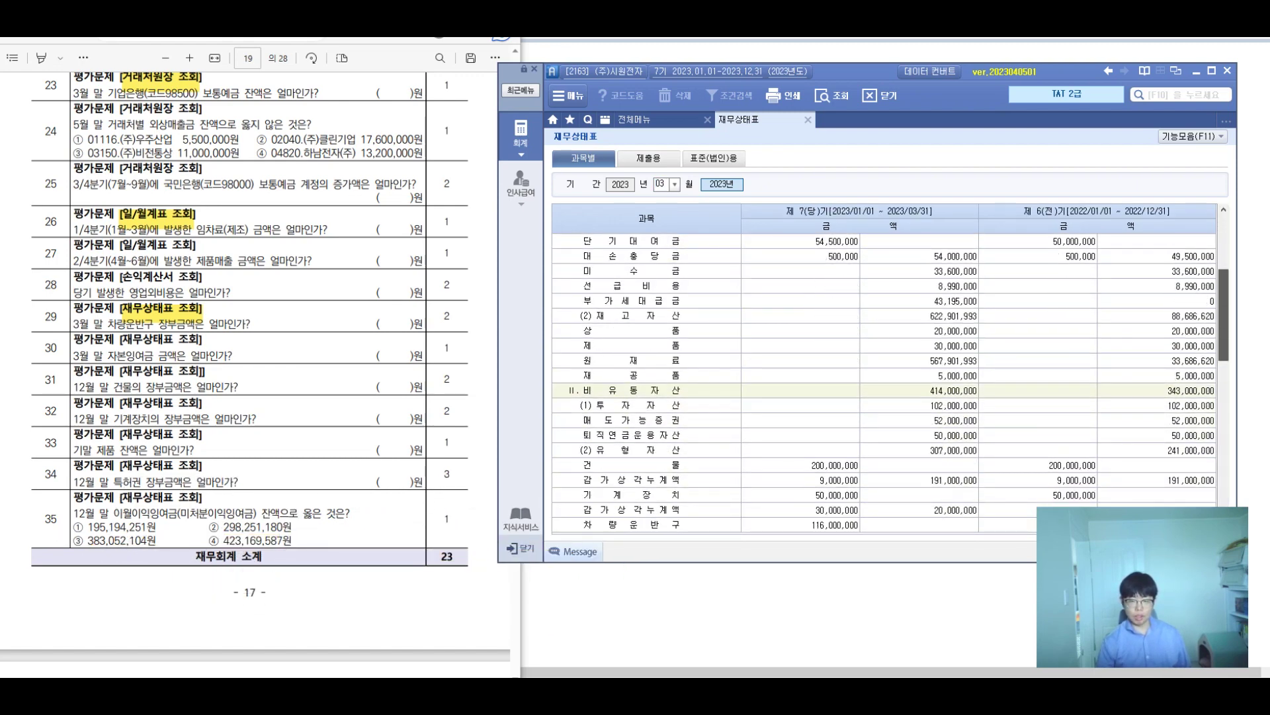
{"action": "scroll", "coordinate": [885, 384], "scroll_direction": "up", "scroll_amount": 3}
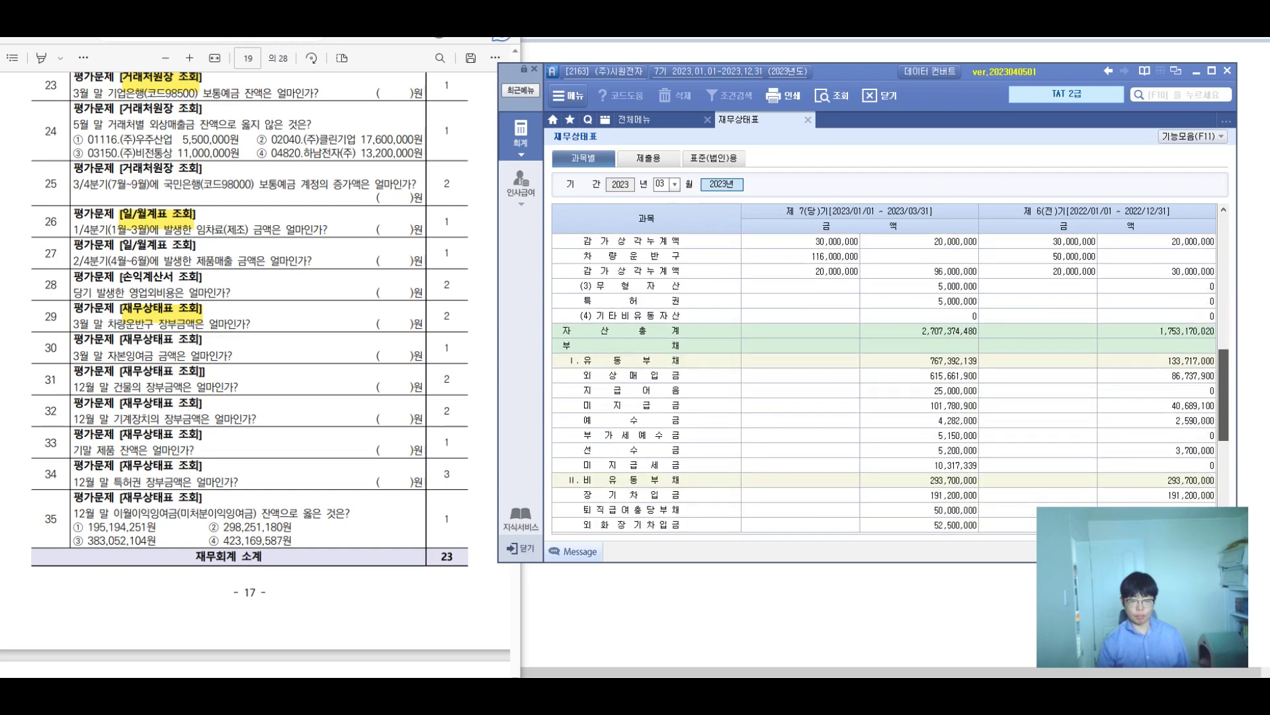
{"action": "left_click", "coordinate": [646, 256]}
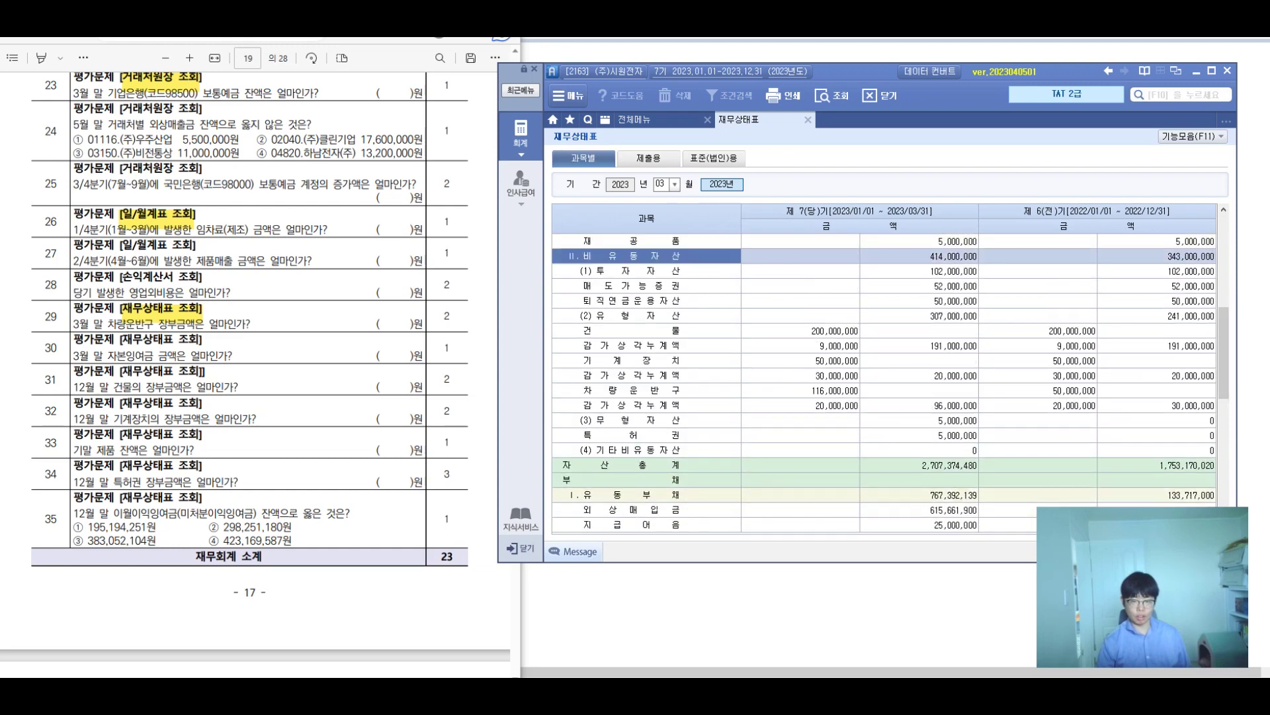
{"action": "left_click", "coordinate": [646, 390]}
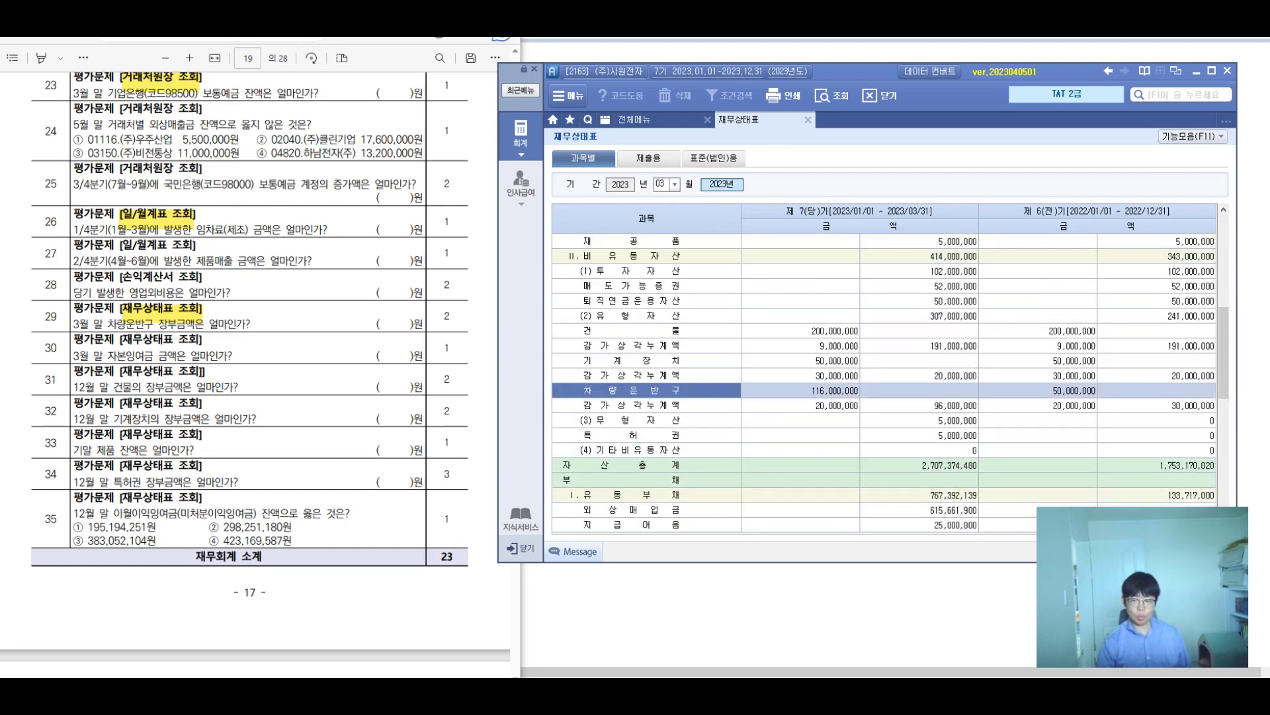
{"action": "left_click", "coordinate": [800, 390]}
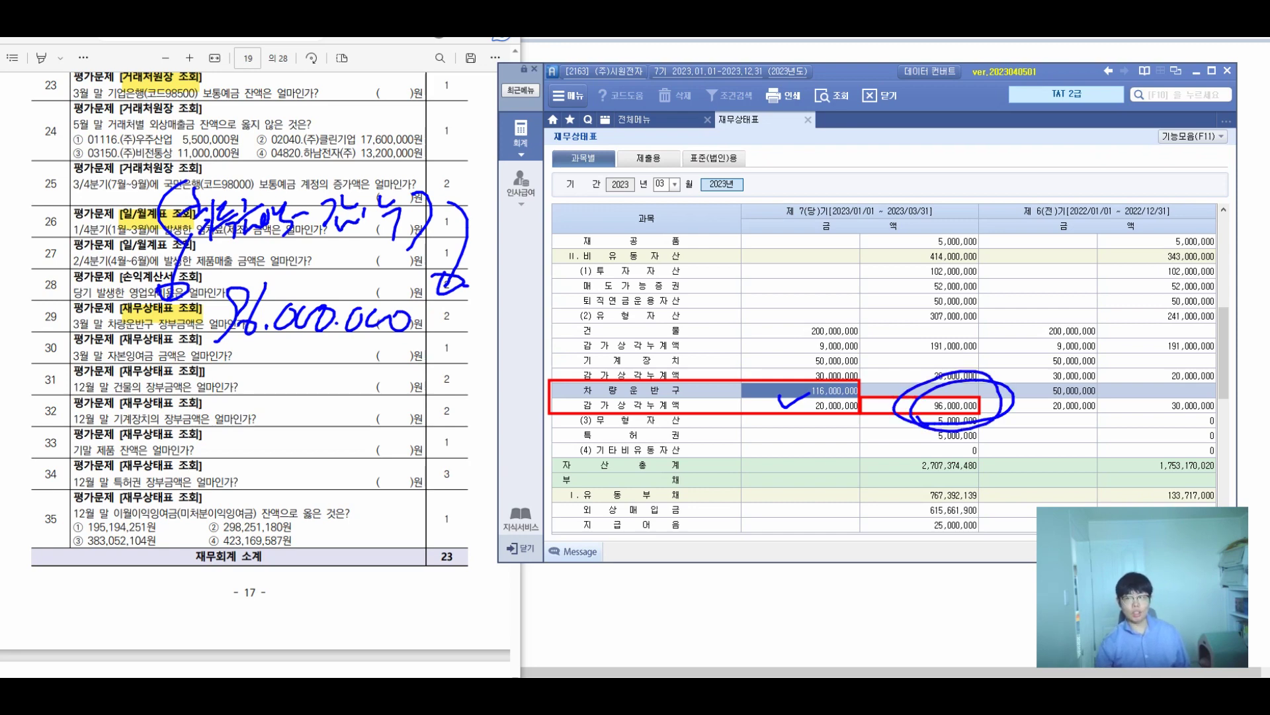
{"action": "key", "text": "Escape"}
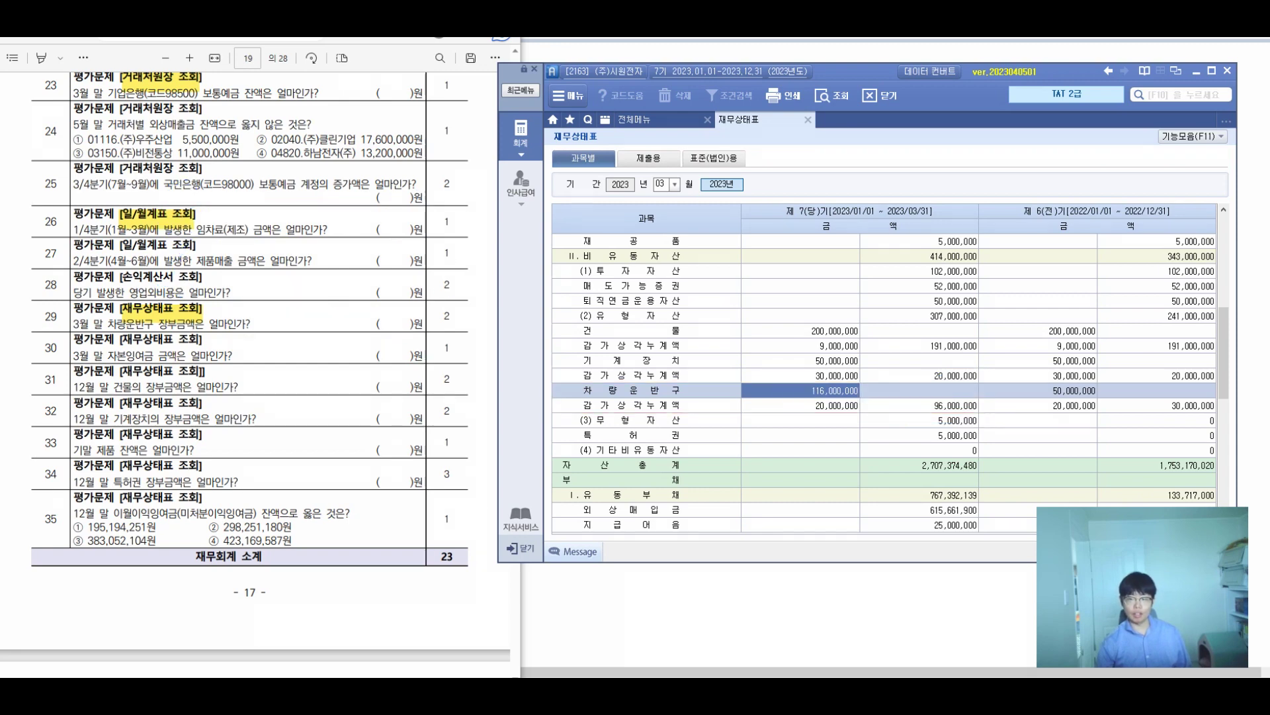
Open the 차량운반구 account ledger detail, circle 현대자동차(주) in the 02/05 entry and underline its debit amount.
{"action": "key", "text": "Return"}
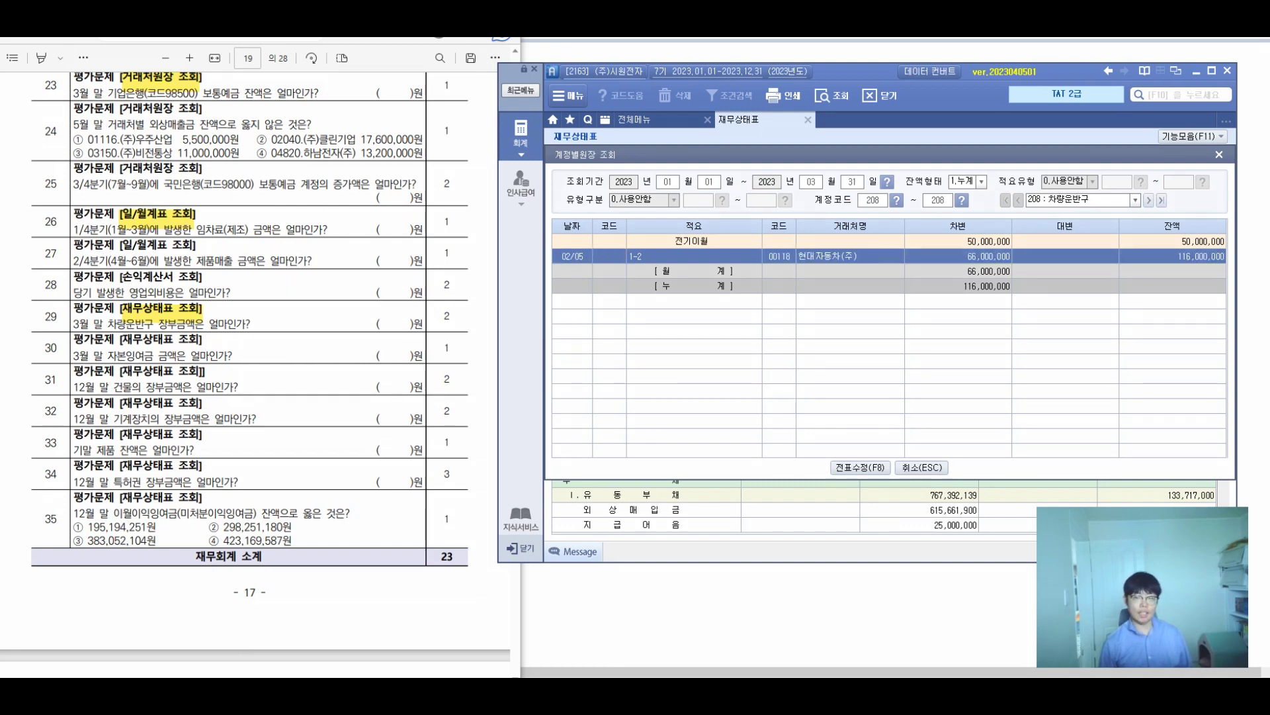
{"action": "mouse_move", "coordinate": [869, 277]}
{"action": "left_mouse_down"}
{"action": "mouse_move", "coordinate": [792, 275]}
{"action": "mouse_move", "coordinate": [823, 226]}
{"action": "mouse_move", "coordinate": [814, 283]}
{"action": "left_mouse_up"}
{"action": "left_click_drag", "start_coordinate": [870, 231], "coordinate": [769, 240]}
{"action": "left_click_drag", "start_coordinate": [965, 271], "coordinate": [1030, 270]}
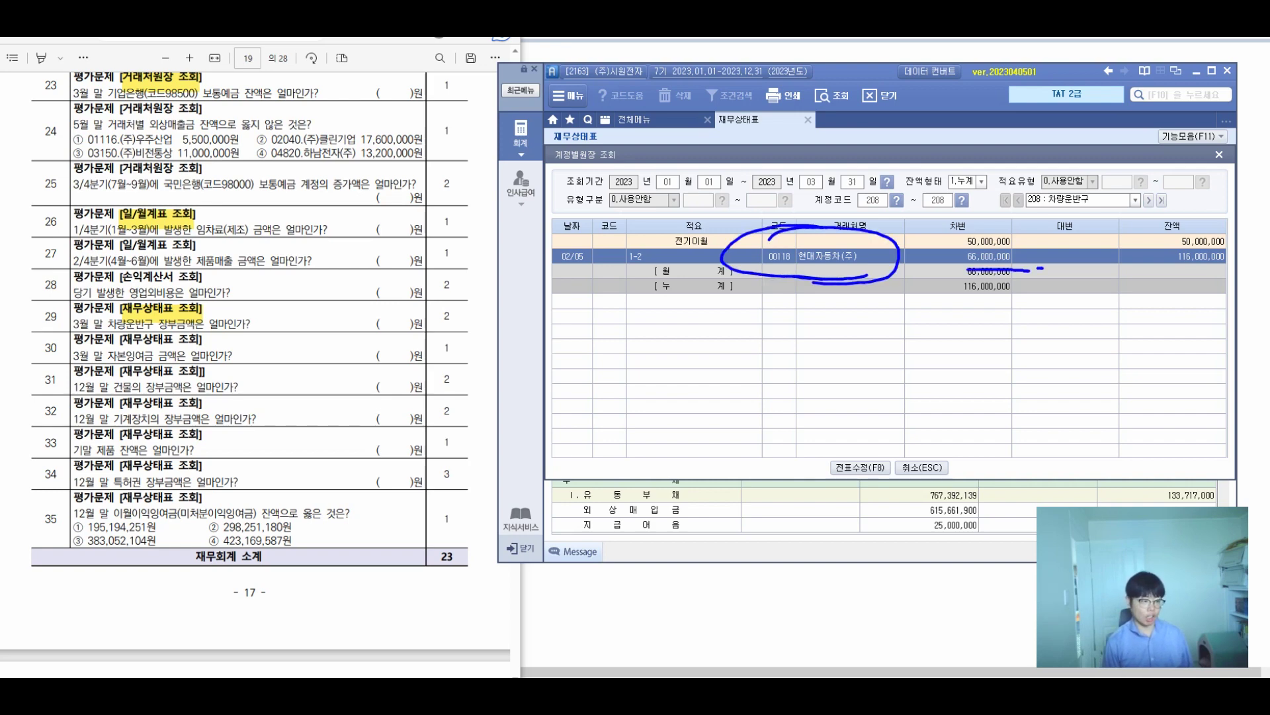
Handwrite a circled 1-2 beside question 29, and close the 차량운반구 ledger detail after clearing the markings.
{"action": "left_click_drag", "start_coordinate": [48, 301], "coordinate": [44, 339]}
{"action": "left_click_drag", "start_coordinate": [53, 319], "coordinate": [109, 331]}
{"action": "left_click_drag", "start_coordinate": [95, 282], "coordinate": [62, 285]}
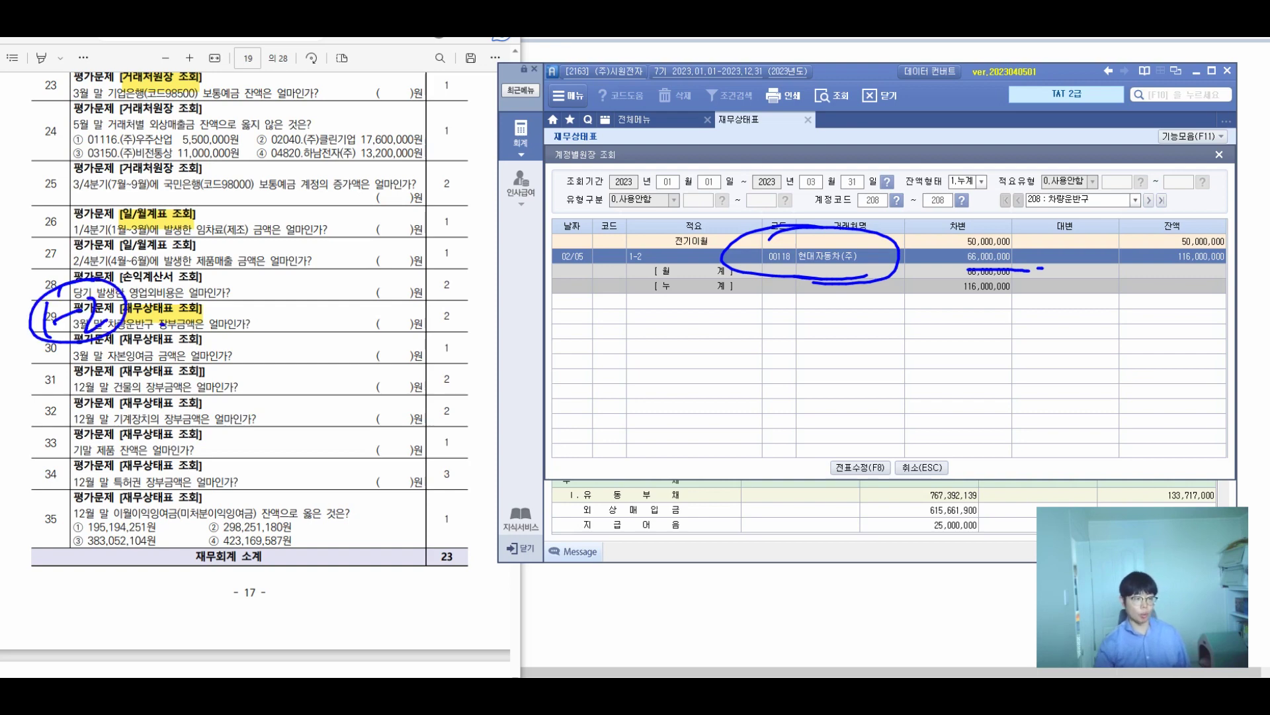
{"action": "key", "text": "Escape"}
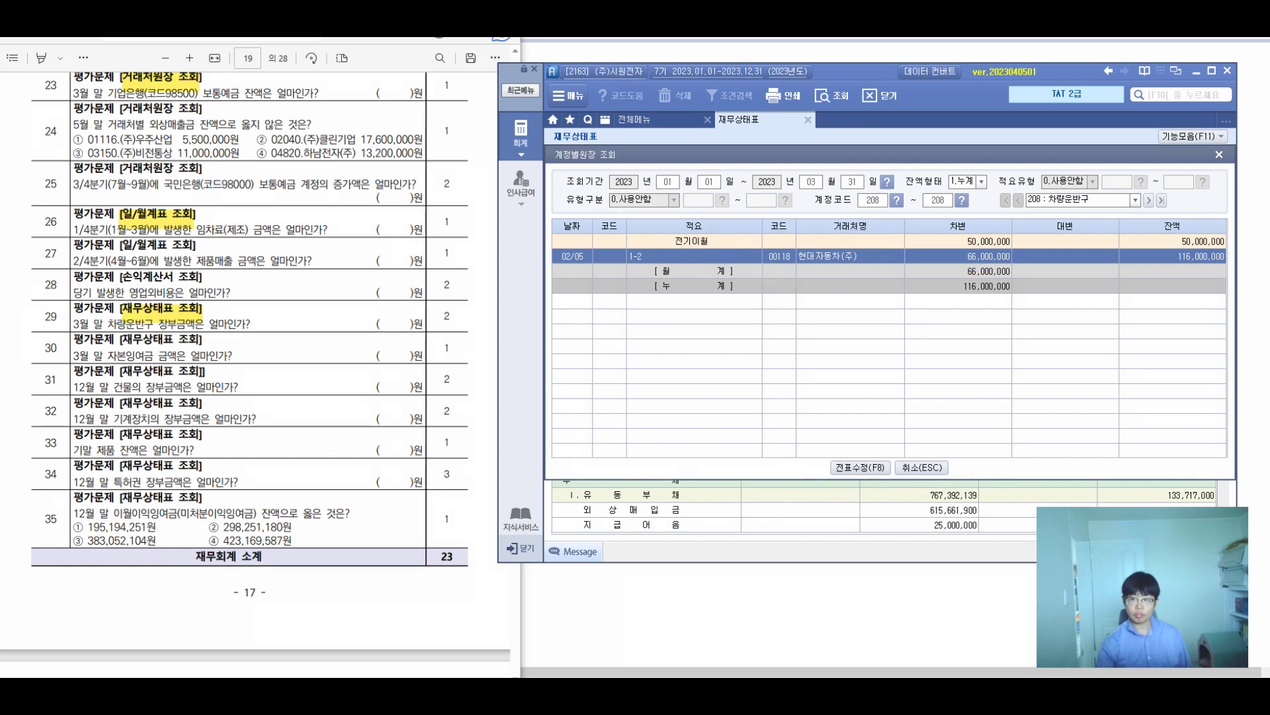
{"action": "key", "text": "Escape"}
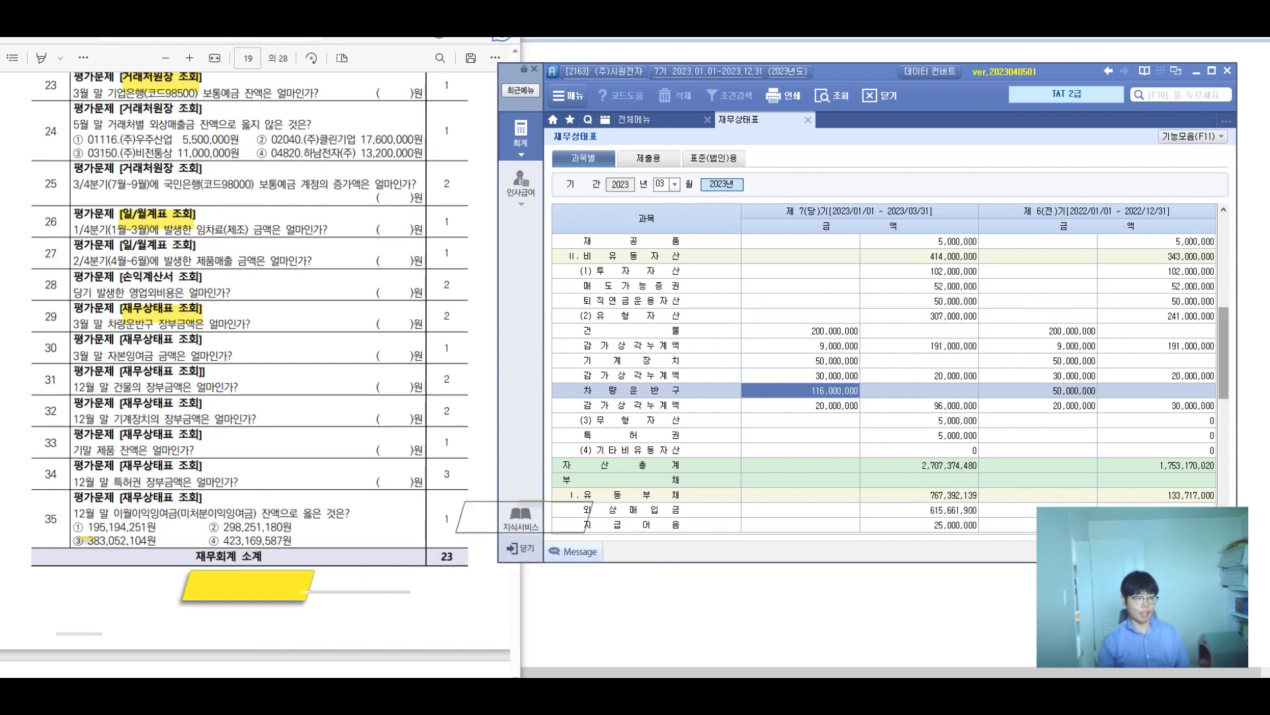
Select the 자본잉여금 row in the equity section of the March 2023 balance sheet.
{"action": "scroll", "coordinate": [891, 383], "scroll_direction": "down", "scroll_amount": 10}
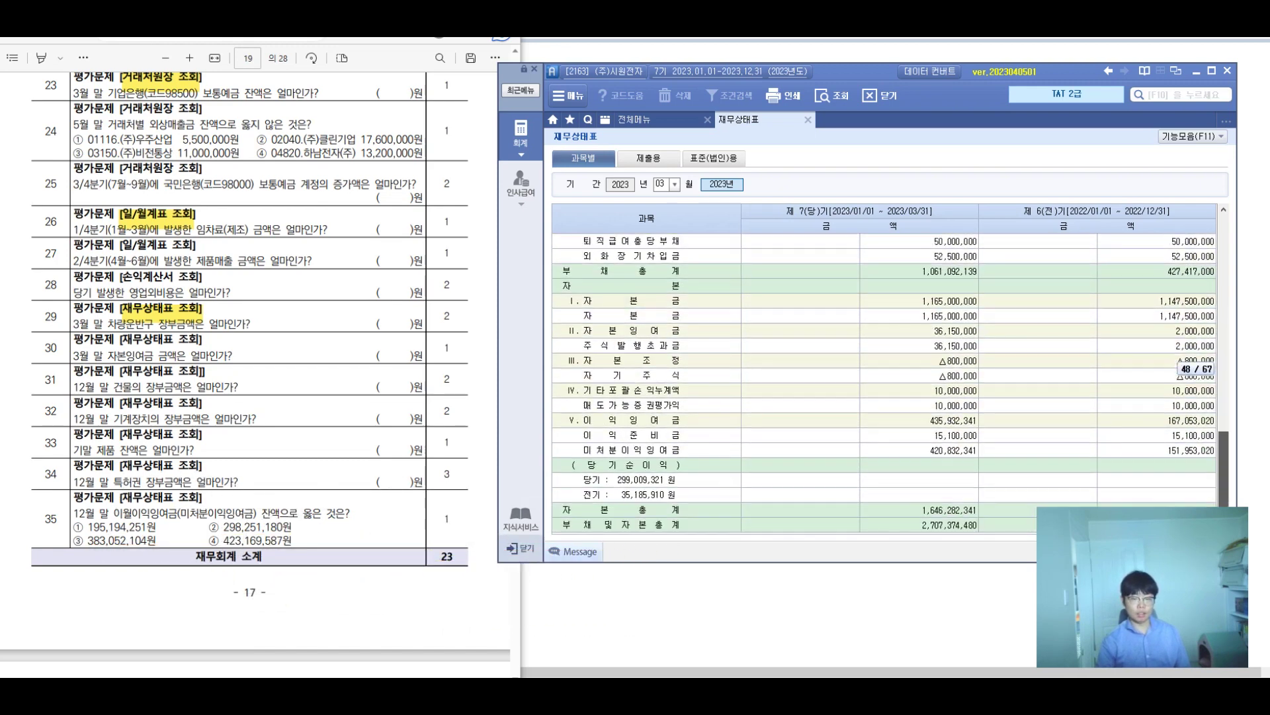
{"action": "left_click", "coordinate": [646, 286]}
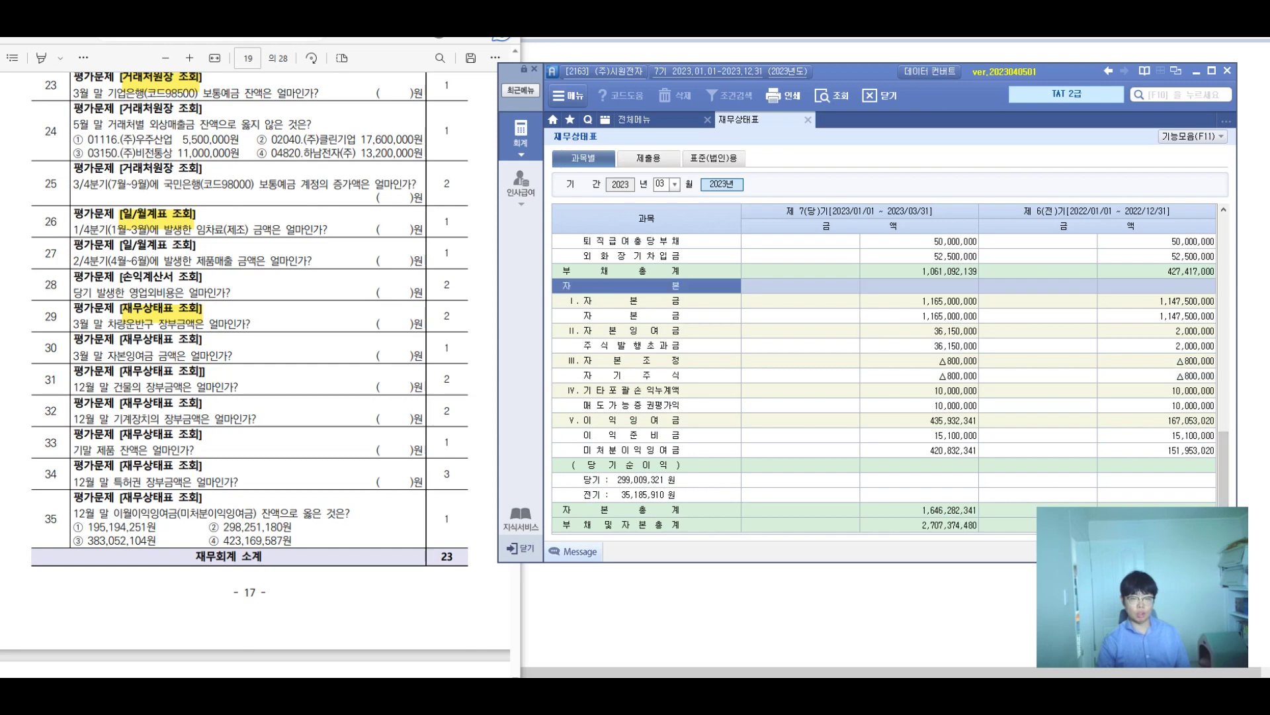
{"action": "left_click", "coordinate": [647, 331]}
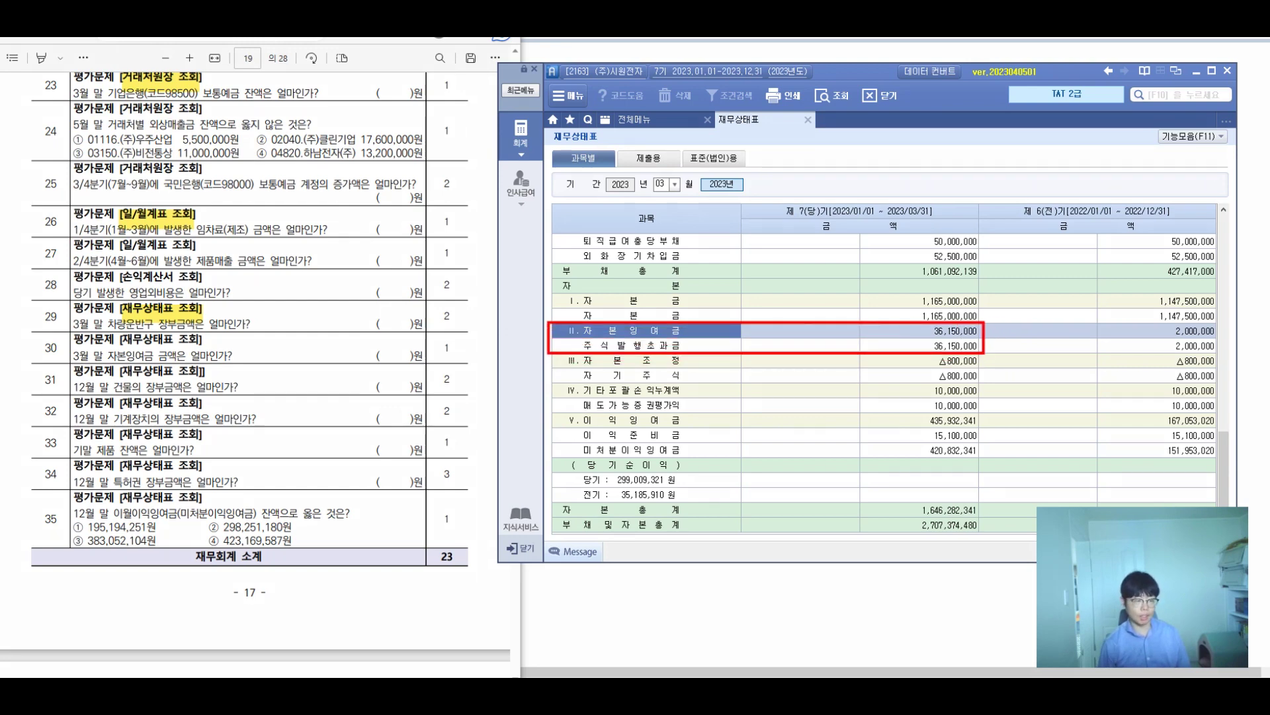
Handwrite 36,150,000 as the answer to question 30 and add a circled 1-3 beside the question number.
{"action": "mouse_move", "coordinate": [193, 338]}
{"action": "left_mouse_down"}
{"action": "mouse_move", "coordinate": [205, 357]}
{"action": "mouse_move", "coordinate": [368, 349]}
{"action": "left_mouse_up"}
{"action": "left_click", "coordinate": [311, 355]}
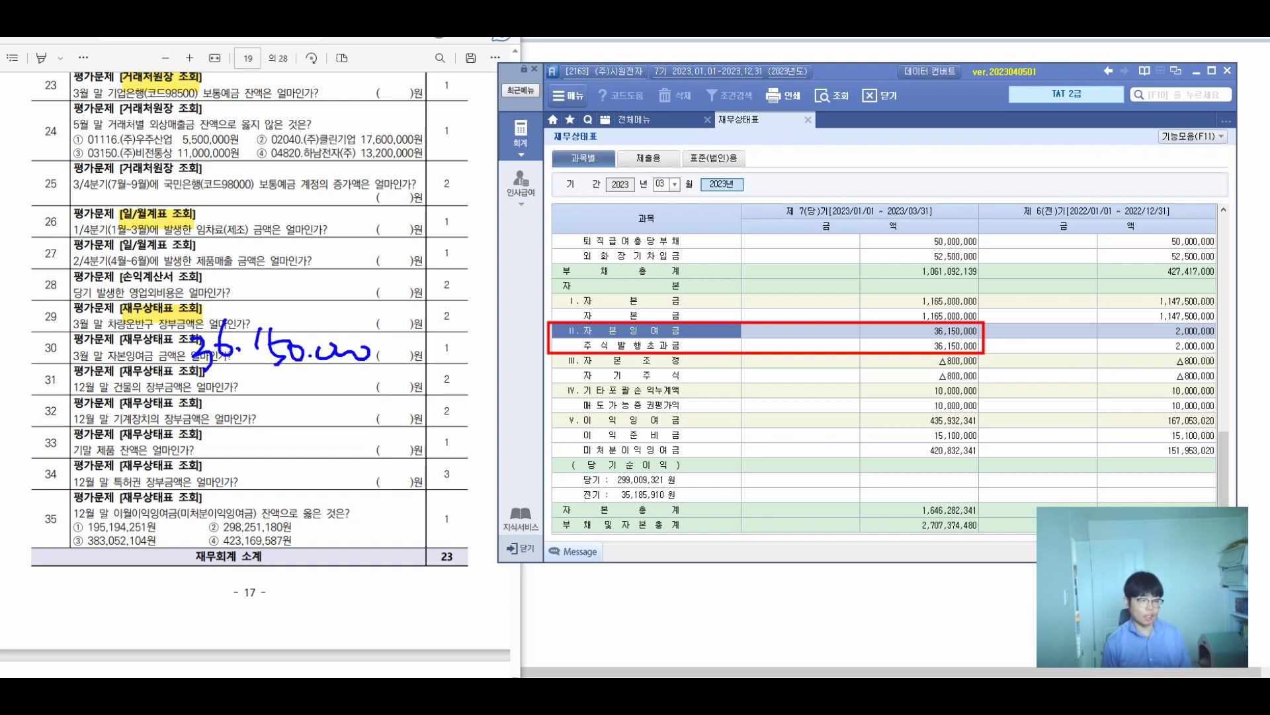
{"action": "left_click_drag", "start_coordinate": [81, 328], "coordinate": [82, 363]}
{"action": "left_click_drag", "start_coordinate": [82, 358], "coordinate": [94, 354]}
{"action": "left_click_drag", "start_coordinate": [97, 338], "coordinate": [107, 354]}
{"action": "left_click_drag", "start_coordinate": [78, 358], "coordinate": [123, 316]}
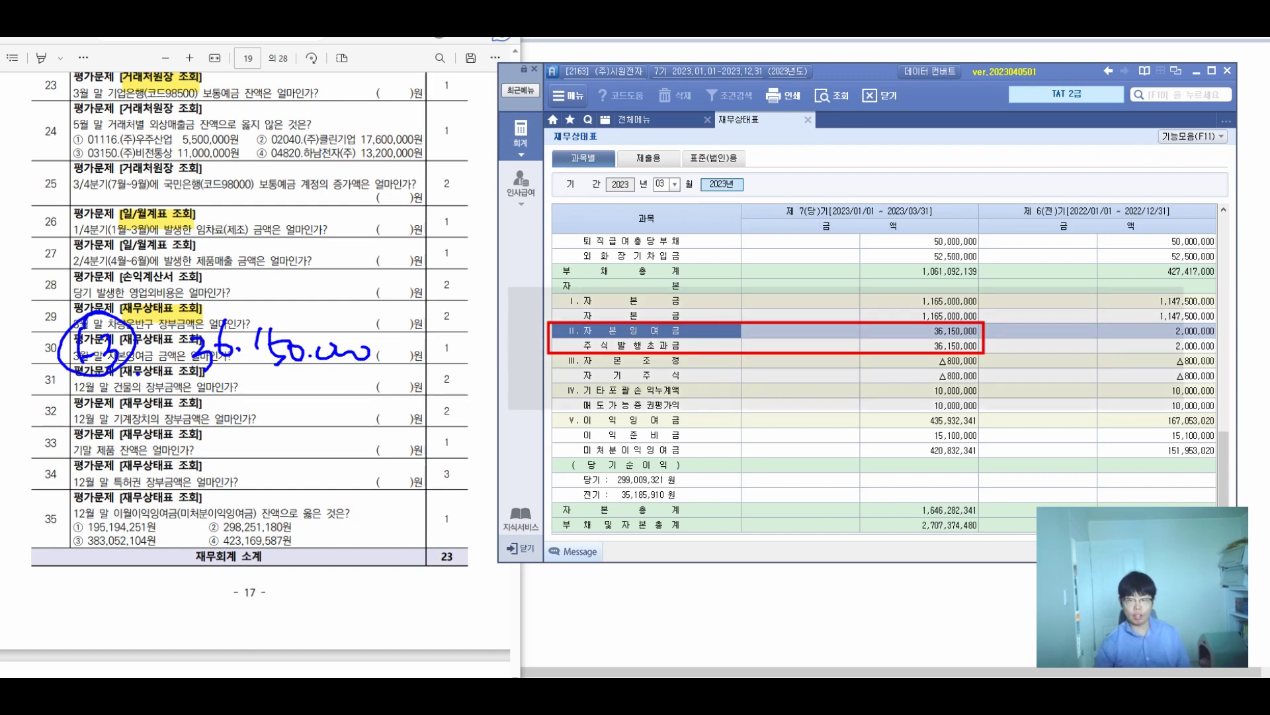
Open the 주식발행초과금 ledger detail, inspect the credit line in the 03/30 entry's voucher, and close the detail.
{"action": "double_click", "coordinate": [920, 331]}
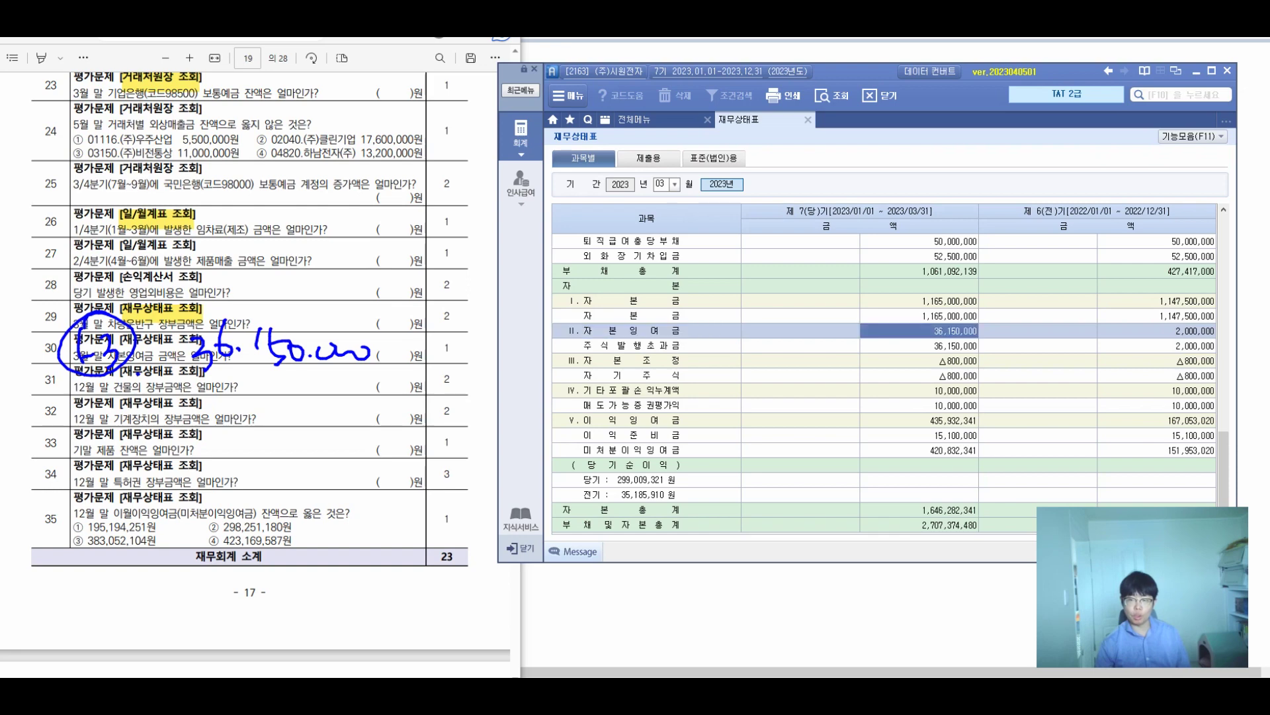
{"action": "double_click", "coordinate": [695, 256]}
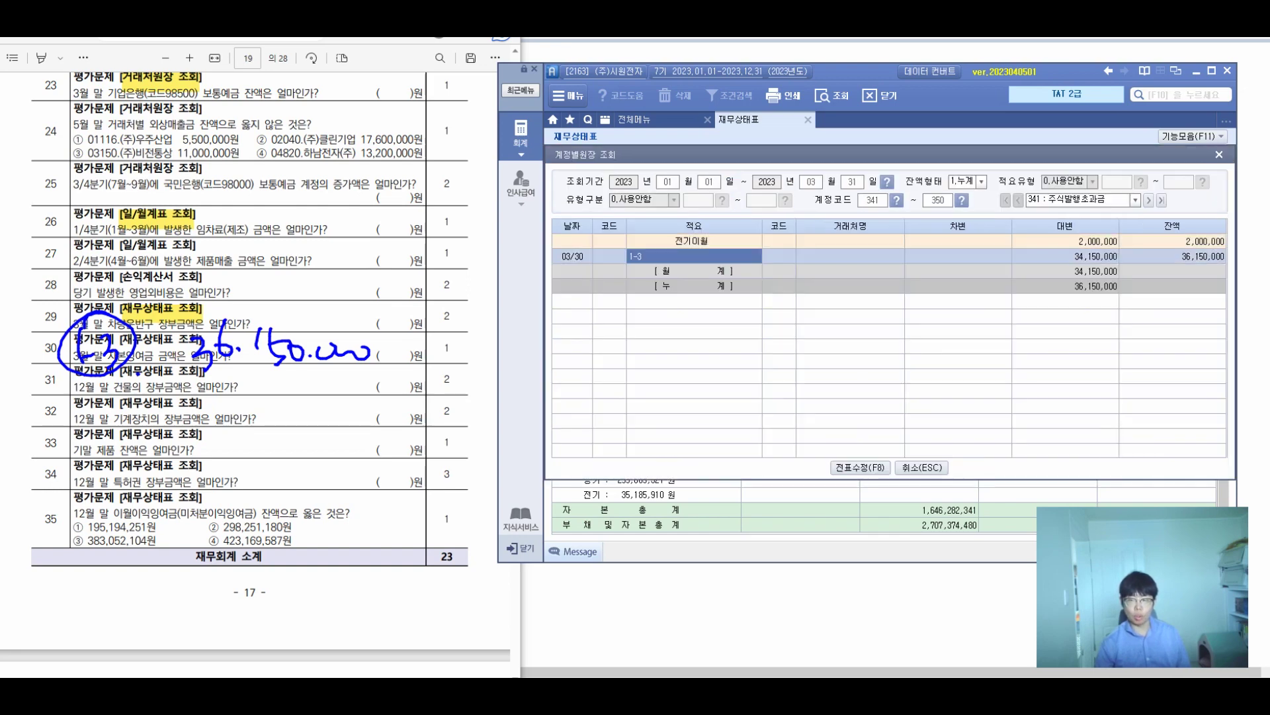
{"action": "left_click_drag", "start_coordinate": [714, 154], "coordinate": [647, 99]}
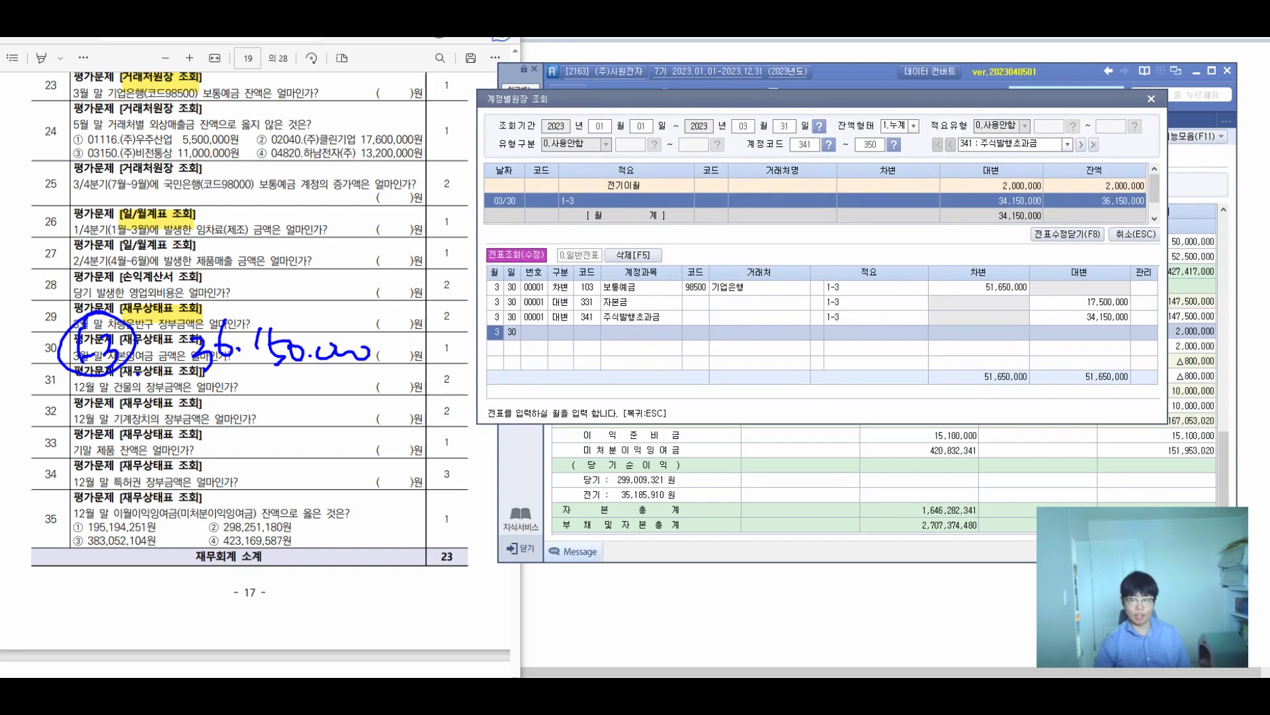
{"action": "left_click", "coordinate": [1085, 316]}
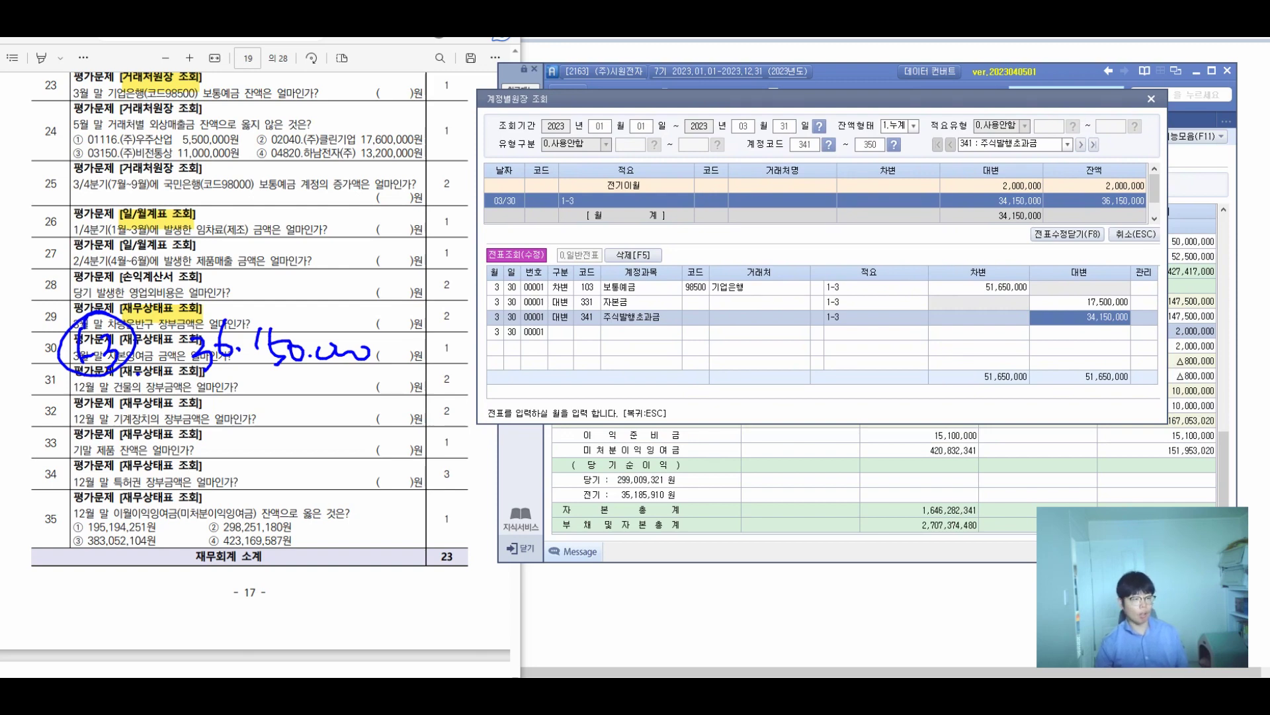
{"action": "key", "text": "Escape"}
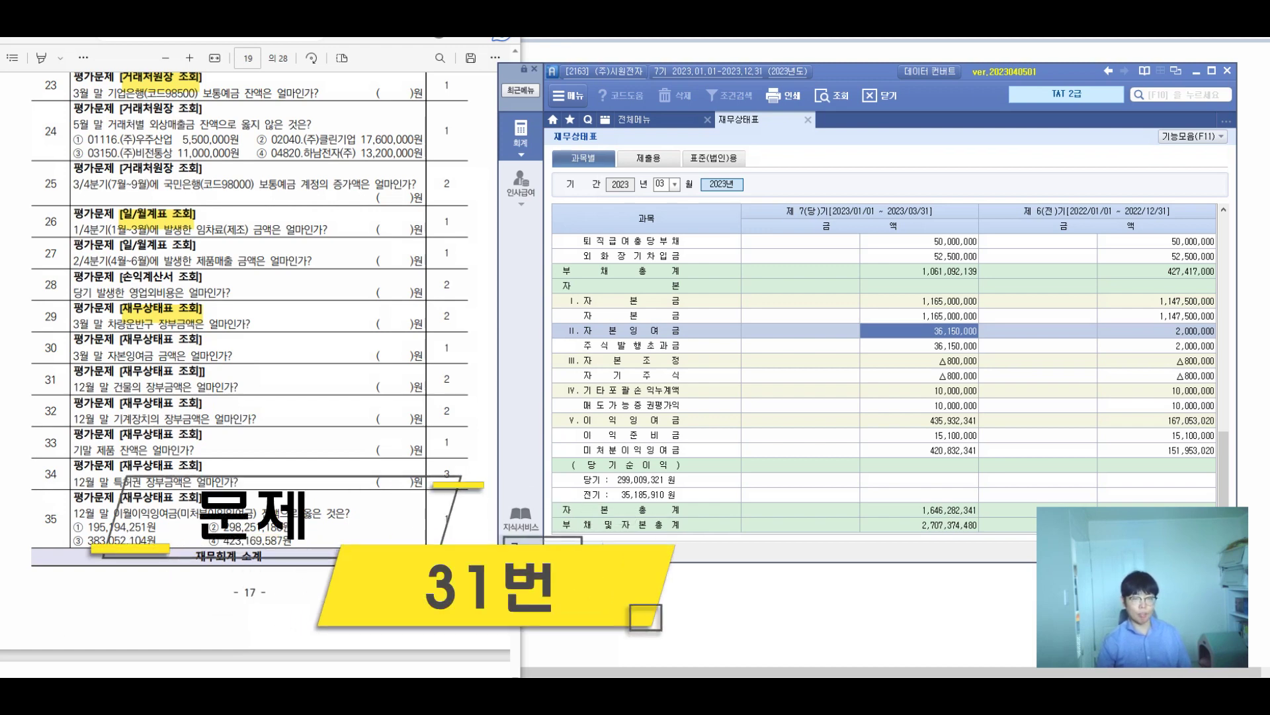
Query the balance sheet for December 2023.
{"action": "key", "text": "Escape"}
{"action": "type", "text": "12"}
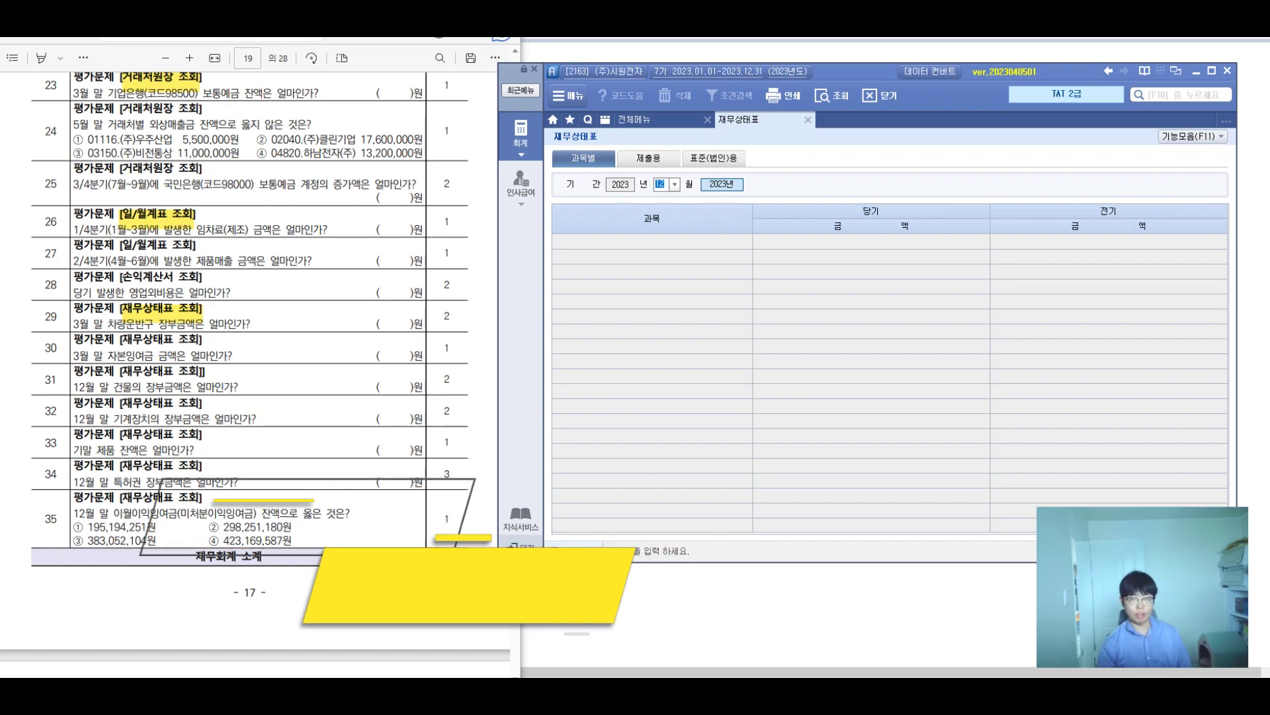
{"action": "key", "text": "Return"}
Locate 건물 among the tangible assets and select its book value in the accumulated depreciation row.
{"action": "scroll", "coordinate": [891, 383], "scroll_direction": "down", "scroll_amount": 8}
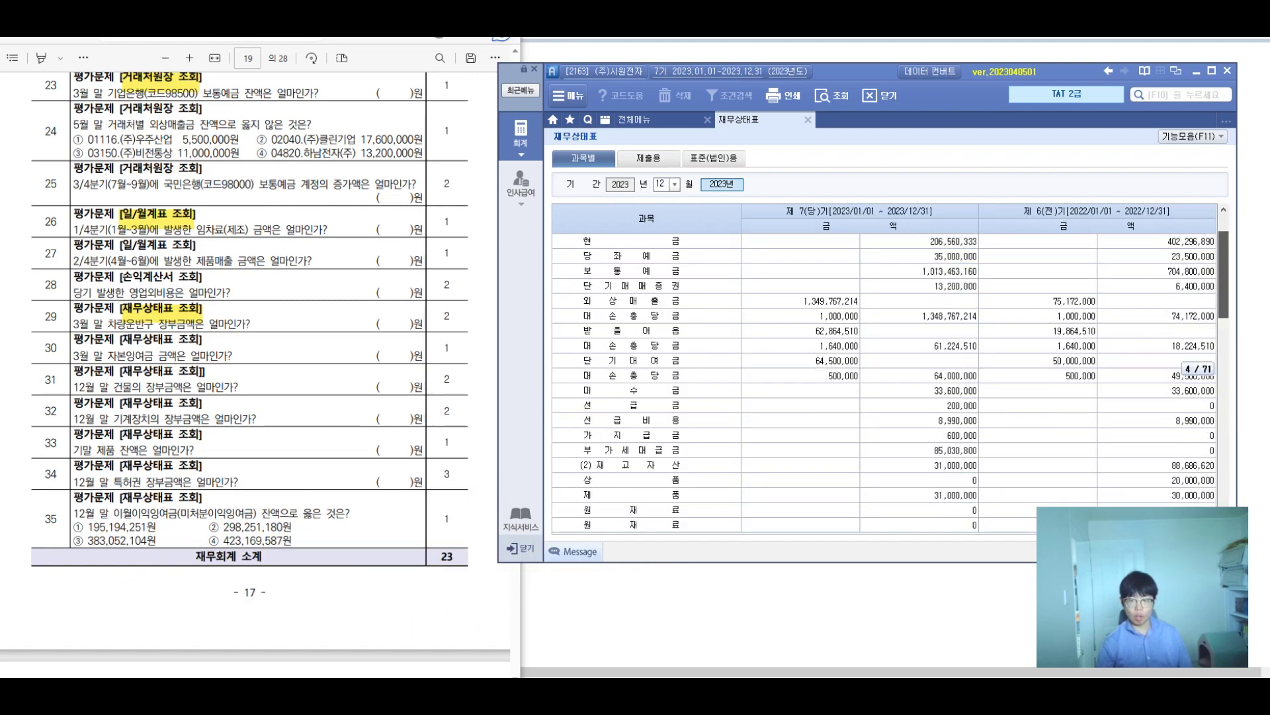
{"action": "scroll", "coordinate": [891, 383], "scroll_direction": "up", "scroll_amount": 2}
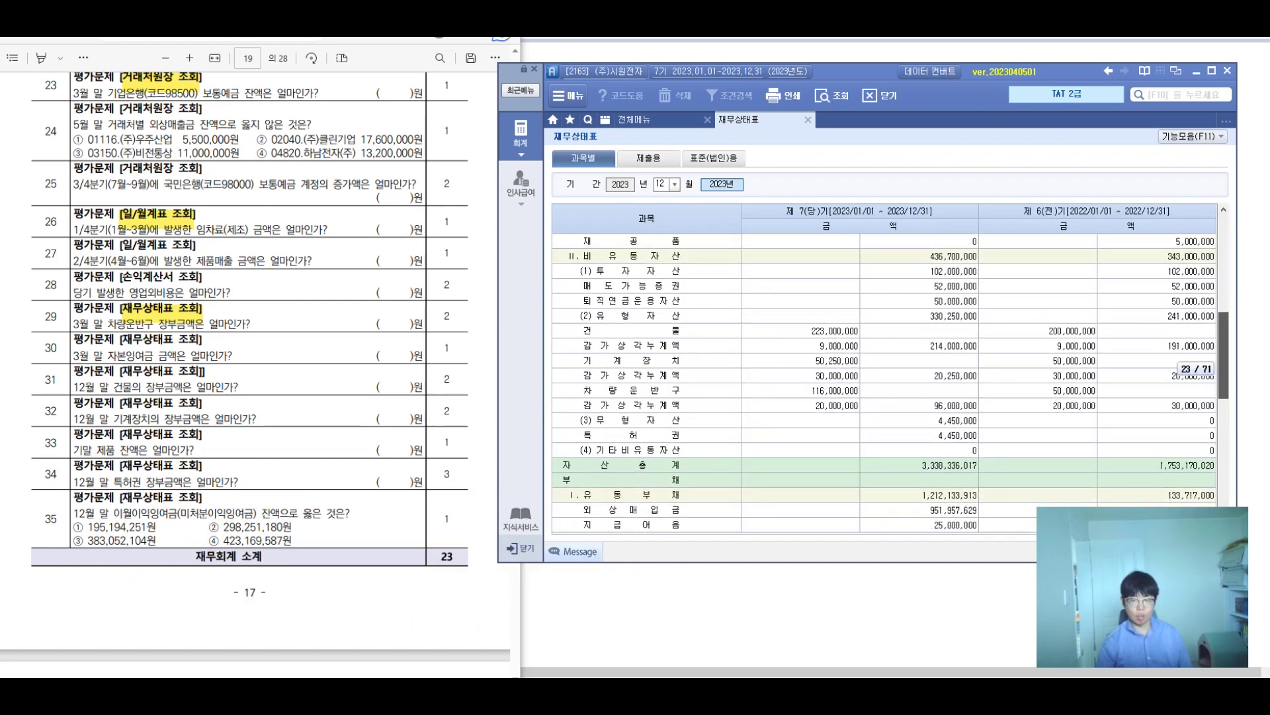
{"action": "left_click", "coordinate": [646, 256]}
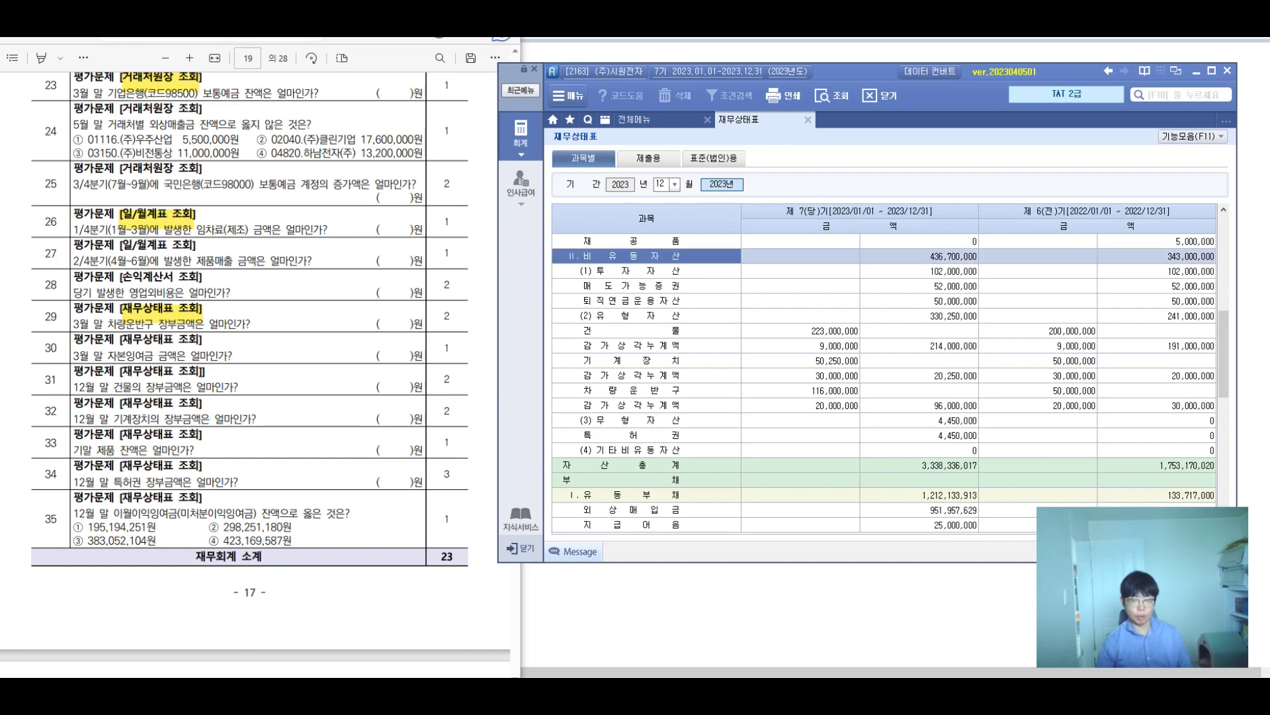
{"action": "left_click", "coordinate": [646, 316]}
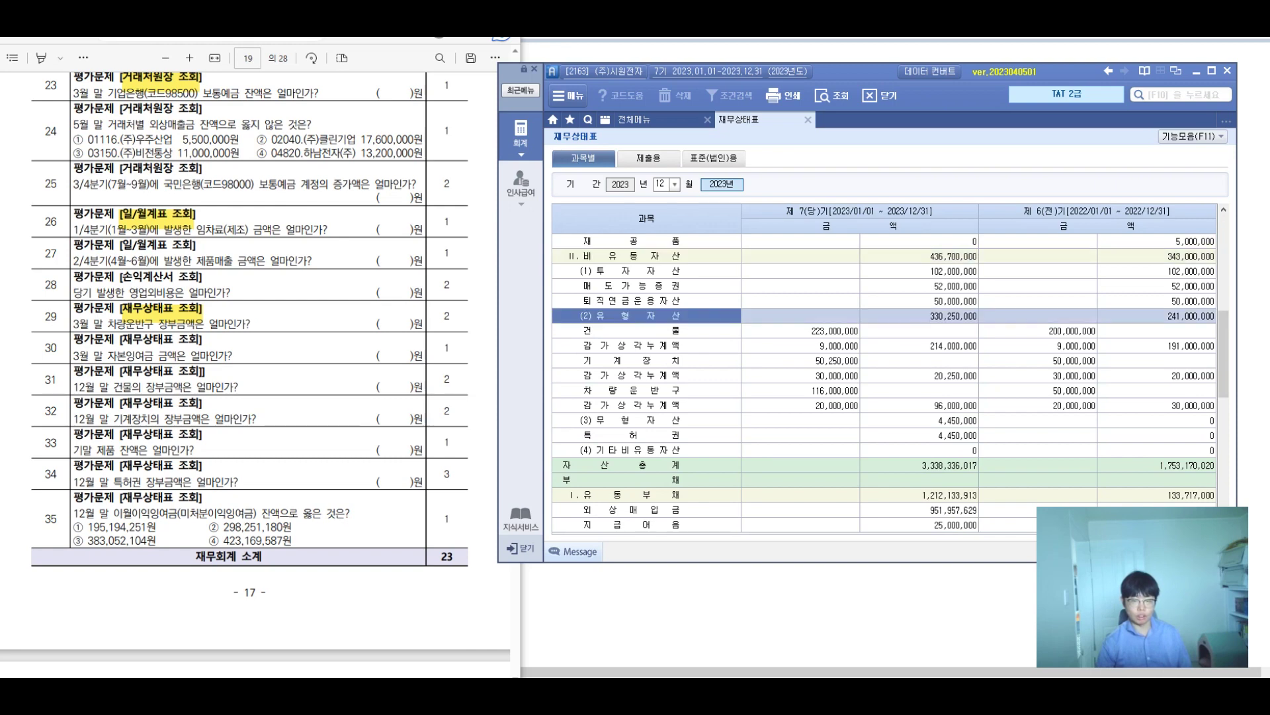
{"action": "left_click", "coordinate": [647, 331]}
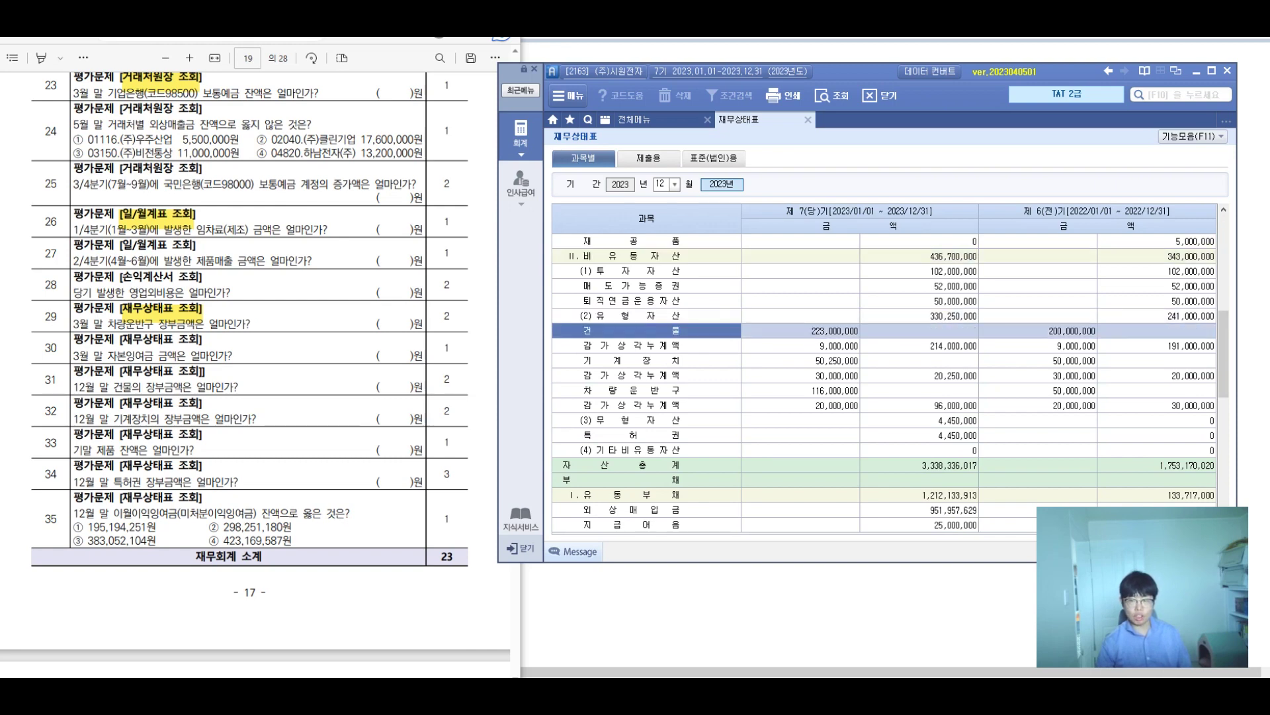
{"action": "left_click", "coordinate": [919, 345]}
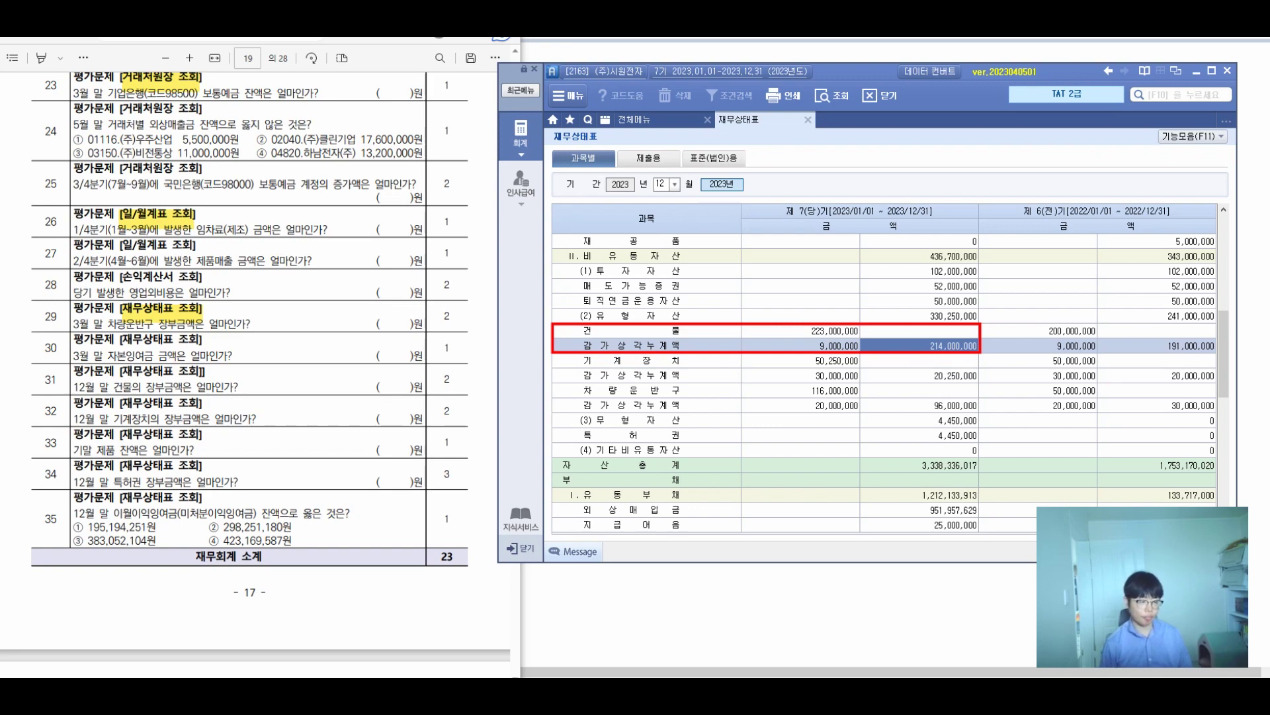
Handwrite 214,000,000 as the answer to question 31.
{"action": "left_click_drag", "start_coordinate": [194, 371], "coordinate": [223, 394]}
{"action": "mouse_move", "coordinate": [235, 371]}
{"action": "left_mouse_down"}
{"action": "mouse_move", "coordinate": [252, 386]}
{"action": "mouse_move", "coordinate": [242, 396]}
{"action": "left_mouse_up"}
{"action": "left_click", "coordinate": [256, 387]}
{"action": "mouse_move", "coordinate": [276, 374]}
{"action": "left_mouse_down"}
{"action": "mouse_move", "coordinate": [274, 388]}
{"action": "mouse_move", "coordinate": [277, 376]}
{"action": "left_mouse_up"}
{"action": "left_click_drag", "start_coordinate": [294, 375], "coordinate": [371, 384]}
{"action": "left_click", "coordinate": [331, 387]}
{"action": "left_click_drag", "start_coordinate": [371, 378], "coordinate": [399, 381]}
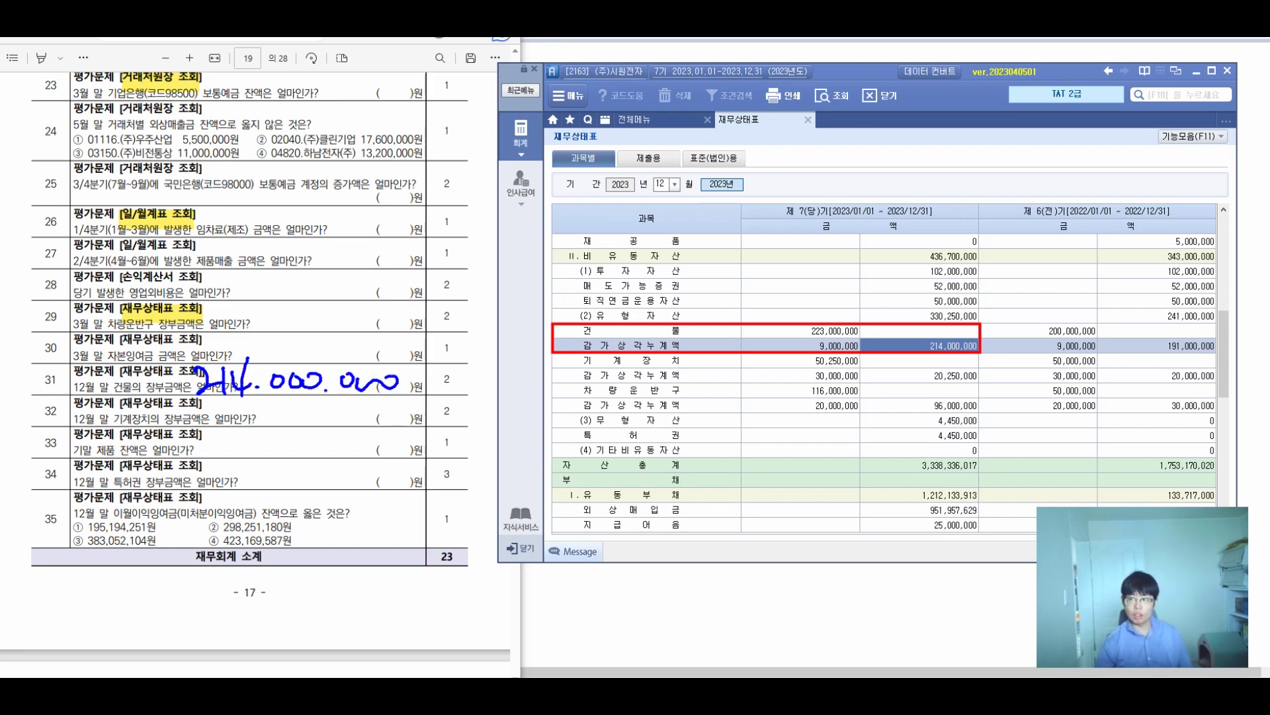
Check the ledger of the building's accumulated depreciation, and open the voucher of the 12/31 entry in the 건물 ledger detail.
{"action": "key", "text": "Return"}
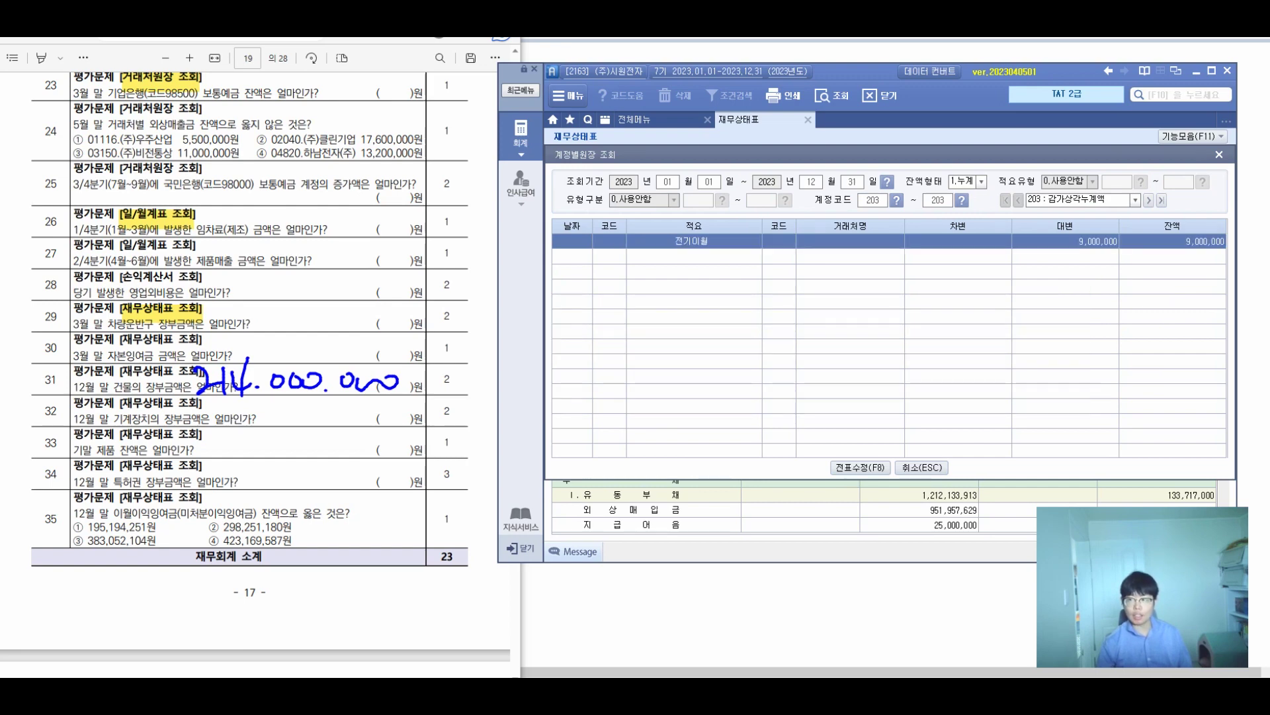
{"action": "key", "text": "Escape"}
{"action": "left_click", "coordinate": [801, 331]}
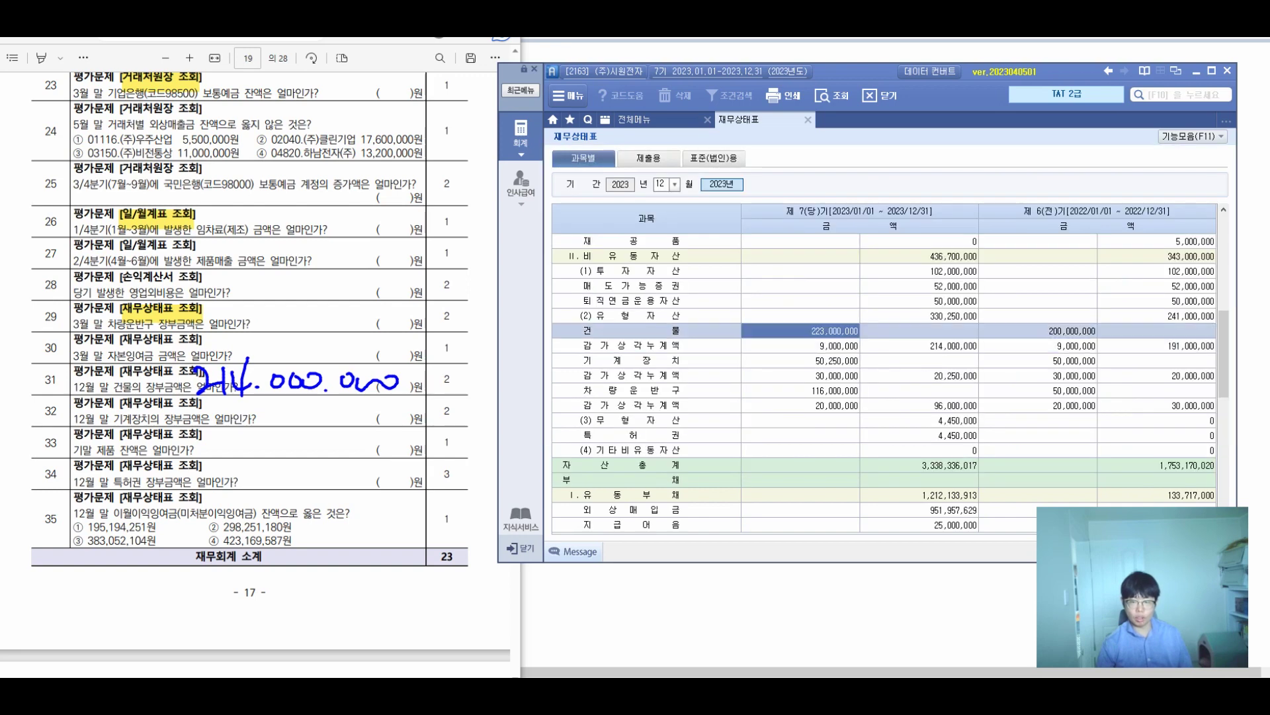
{"action": "double_click", "coordinate": [801, 331]}
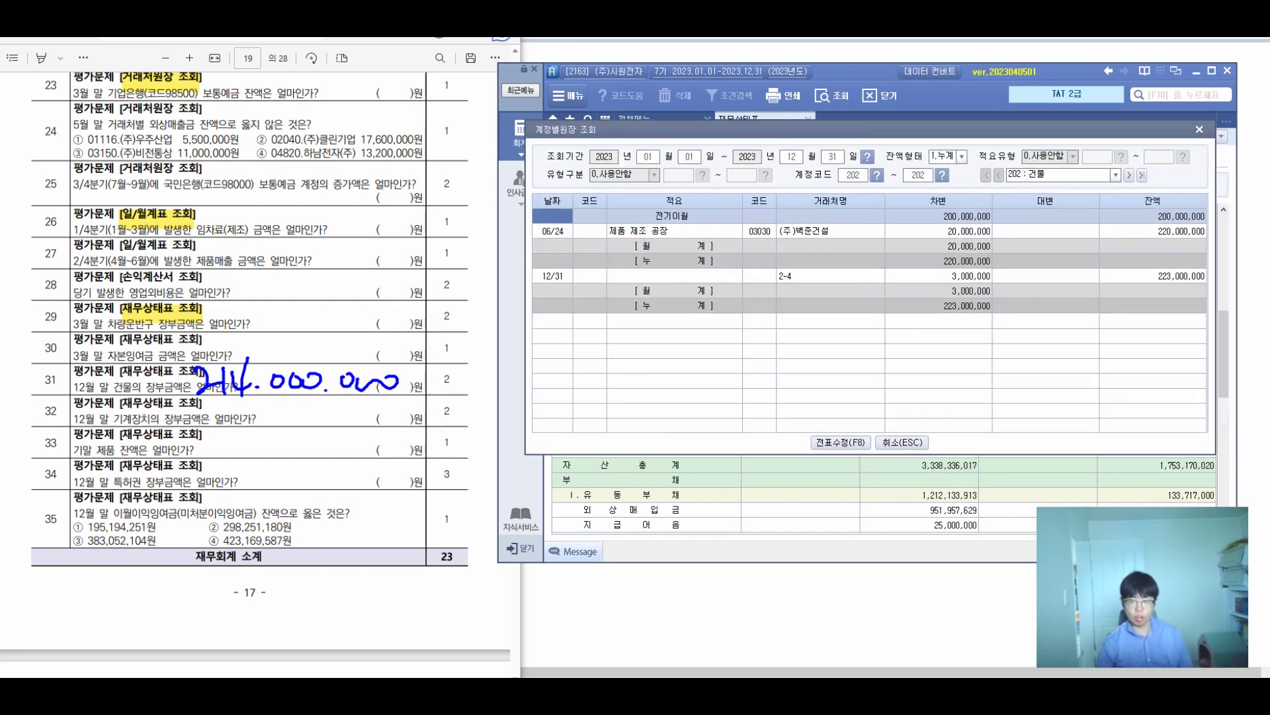
{"action": "left_click", "coordinate": [831, 261]}
{"action": "left_click", "coordinate": [830, 276]}
{"action": "double_click", "coordinate": [939, 276]}
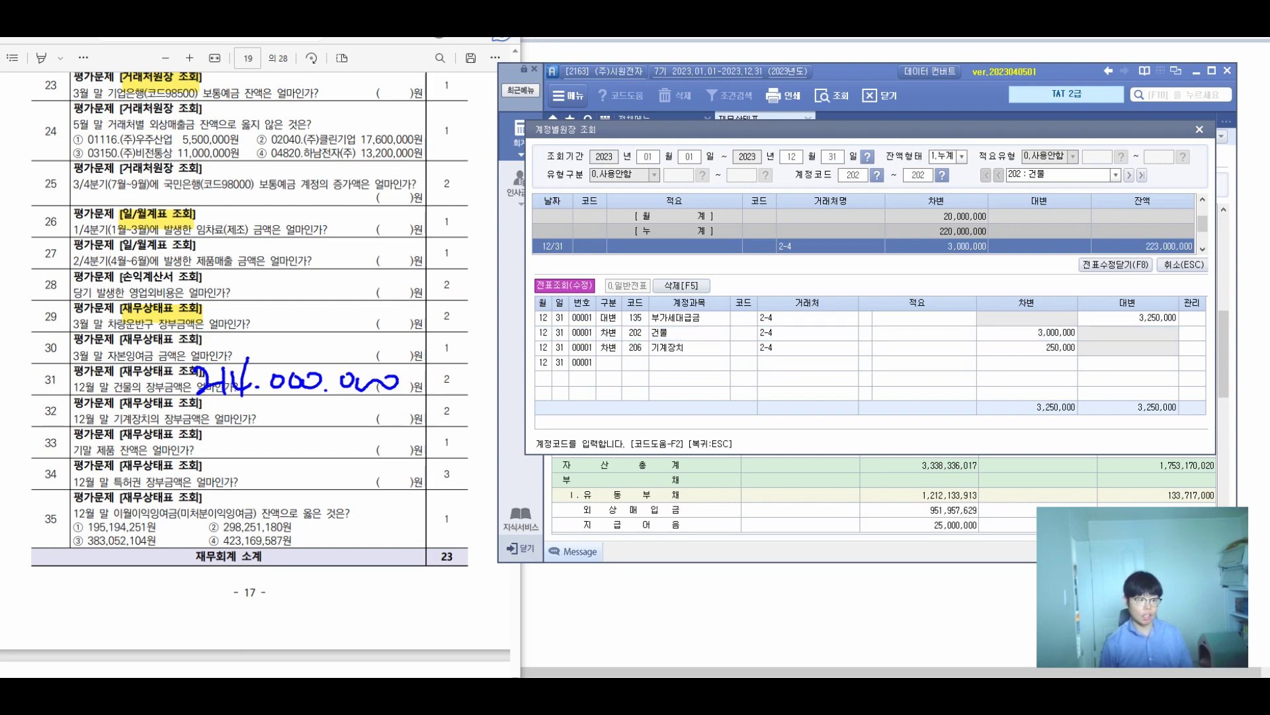
Handwrite a circled 2-4 with a short note beside question 31, and close the 건물 ledger detail after clearing the markings.
{"action": "left_click_drag", "start_coordinate": [139, 375], "coordinate": [182, 385]}
{"action": "mouse_move", "coordinate": [14, 352]}
{"action": "left_mouse_down"}
{"action": "mouse_move", "coordinate": [50, 391]}
{"action": "mouse_move", "coordinate": [64, 364]}
{"action": "left_mouse_up"}
{"action": "mouse_move", "coordinate": [65, 347]}
{"action": "left_mouse_down"}
{"action": "mouse_move", "coordinate": [86, 372]}
{"action": "mouse_move", "coordinate": [78, 389]}
{"action": "left_mouse_up"}
{"action": "mouse_move", "coordinate": [92, 334]}
{"action": "left_mouse_down"}
{"action": "mouse_move", "coordinate": [13, 371]}
{"action": "mouse_move", "coordinate": [86, 331]}
{"action": "left_mouse_up"}
{"action": "left_click_drag", "start_coordinate": [40, 294], "coordinate": [38, 296]}
{"action": "mouse_move", "coordinate": [54, 278]}
{"action": "left_mouse_down"}
{"action": "mouse_move", "coordinate": [70, 324]}
{"action": "mouse_move", "coordinate": [94, 306]}
{"action": "mouse_move", "coordinate": [106, 326]}
{"action": "mouse_move", "coordinate": [126, 282]}
{"action": "mouse_move", "coordinate": [132, 311]}
{"action": "left_mouse_up"}
{"action": "mouse_move", "coordinate": [126, 286]}
{"action": "left_mouse_down"}
{"action": "mouse_move", "coordinate": [148, 276]}
{"action": "mouse_move", "coordinate": [143, 314]}
{"action": "mouse_move", "coordinate": [175, 305]}
{"action": "left_mouse_up"}
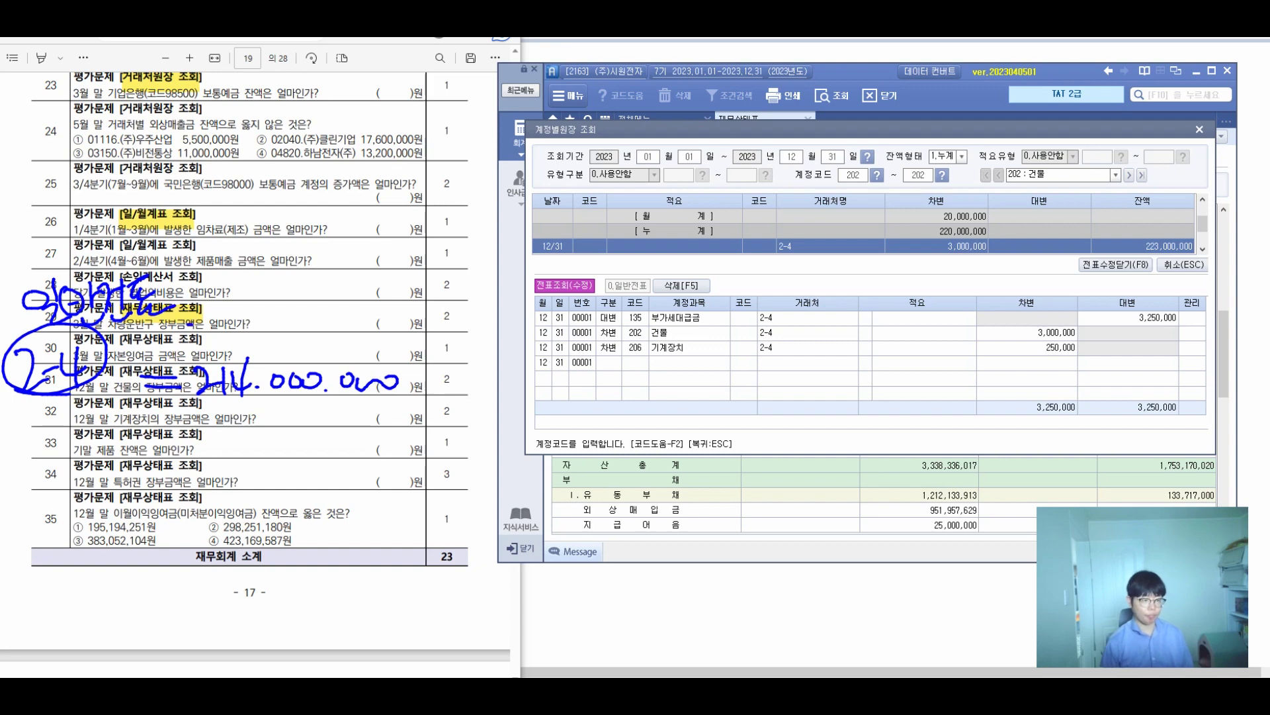
{"action": "key", "text": "Escape"}
{"action": "key", "text": "Escape"}
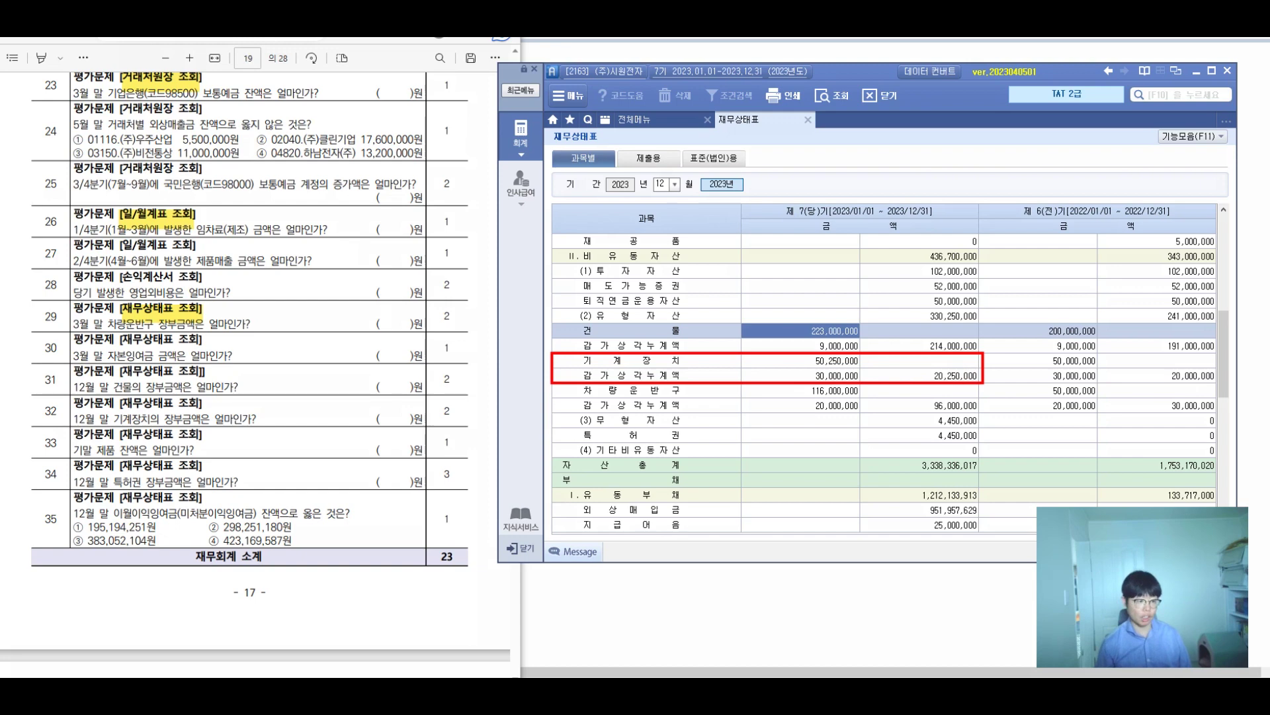
Handwrite 20,250,000 as the answer to question 32.
{"action": "mouse_move", "coordinate": [240, 388]}
{"action": "left_mouse_down"}
{"action": "mouse_move", "coordinate": [257, 425]}
{"action": "mouse_move", "coordinate": [264, 405]}
{"action": "mouse_move", "coordinate": [310, 421]}
{"action": "left_mouse_up"}
{"action": "left_click", "coordinate": [286, 428]}
{"action": "left_click_drag", "start_coordinate": [313, 387], "coordinate": [321, 430]}
{"action": "left_click_drag", "start_coordinate": [307, 409], "coordinate": [323, 408]}
{"action": "left_click_drag", "start_coordinate": [332, 410], "coordinate": [402, 422]}
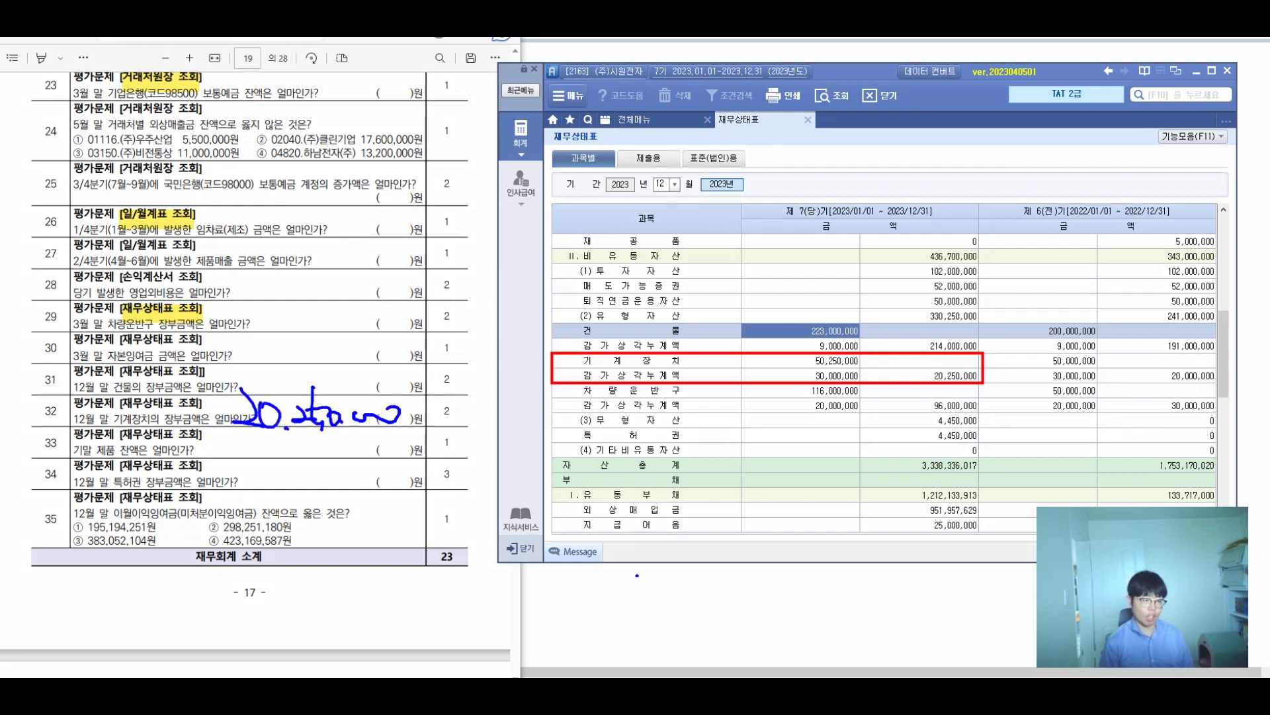
Circle question numbers 31 and 32 and handwrite 2-4 beside them.
{"action": "left_click_drag", "start_coordinate": [67, 363], "coordinate": [73, 384]}
{"action": "left_click_drag", "start_coordinate": [38, 330], "coordinate": [106, 325]}
{"action": "left_click_drag", "start_coordinate": [31, 428], "coordinate": [111, 416]}
{"action": "left_click_drag", "start_coordinate": [106, 406], "coordinate": [118, 404]}
{"action": "left_click_drag", "start_coordinate": [124, 391], "coordinate": [161, 390]}
{"action": "left_click_drag", "start_coordinate": [127, 383], "coordinate": [139, 418]}
{"action": "mouse_move", "coordinate": [102, 430]}
{"action": "left_mouse_down"}
{"action": "mouse_move", "coordinate": [178, 400]}
{"action": "mouse_move", "coordinate": [192, 412]}
{"action": "left_mouse_up"}
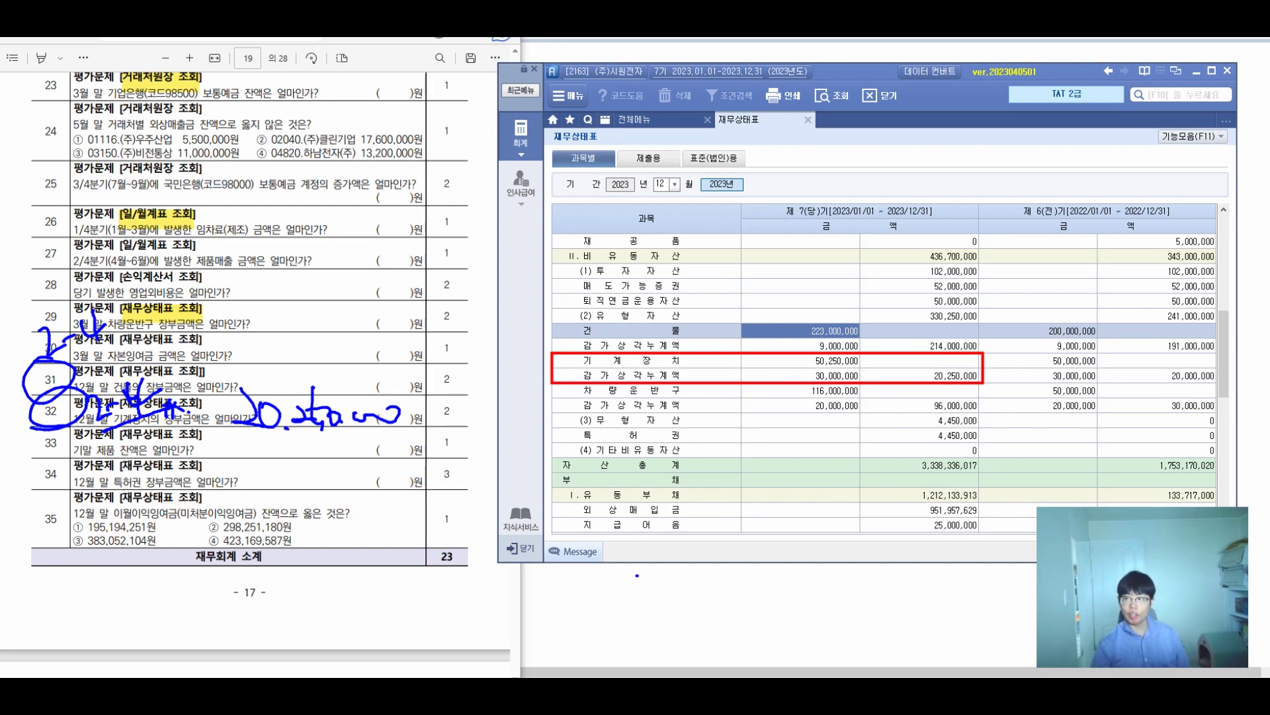
Open the 기계장치 ledger detail, inspect the 기계장치 line in the 12/31 voucher, and close the detail.
{"action": "double_click", "coordinate": [629, 360]}
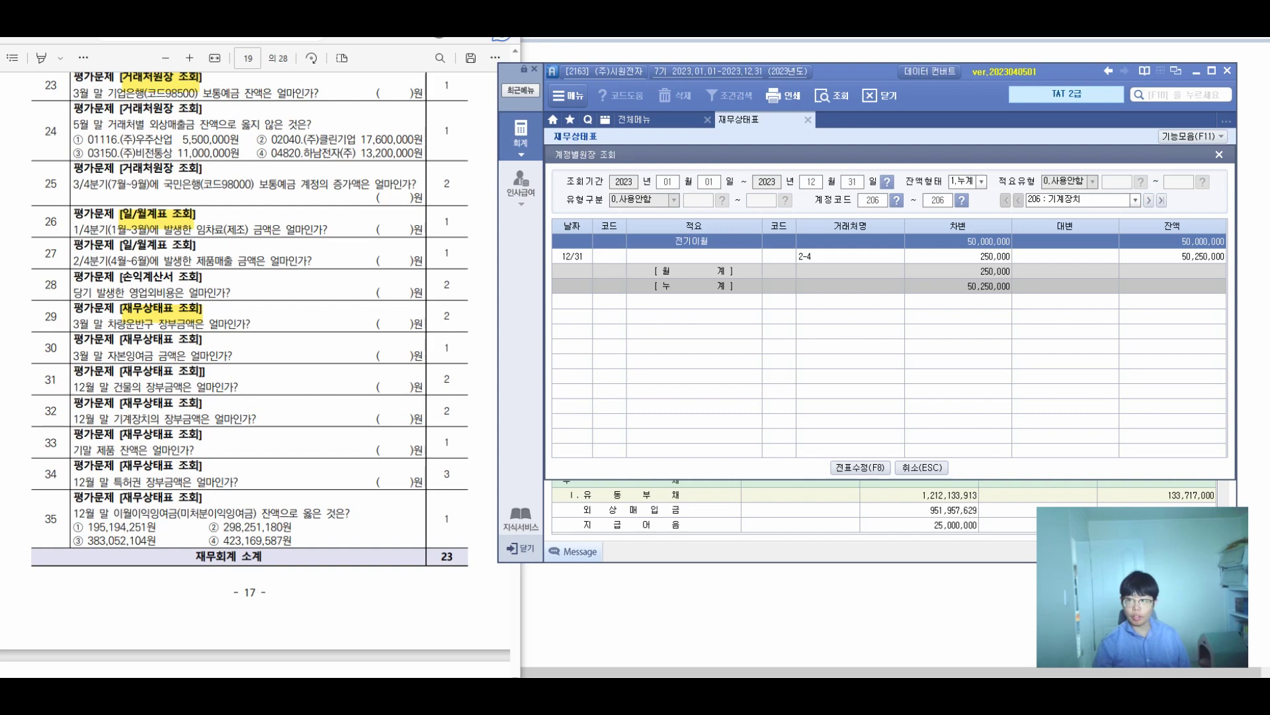
{"action": "double_click", "coordinate": [958, 256]}
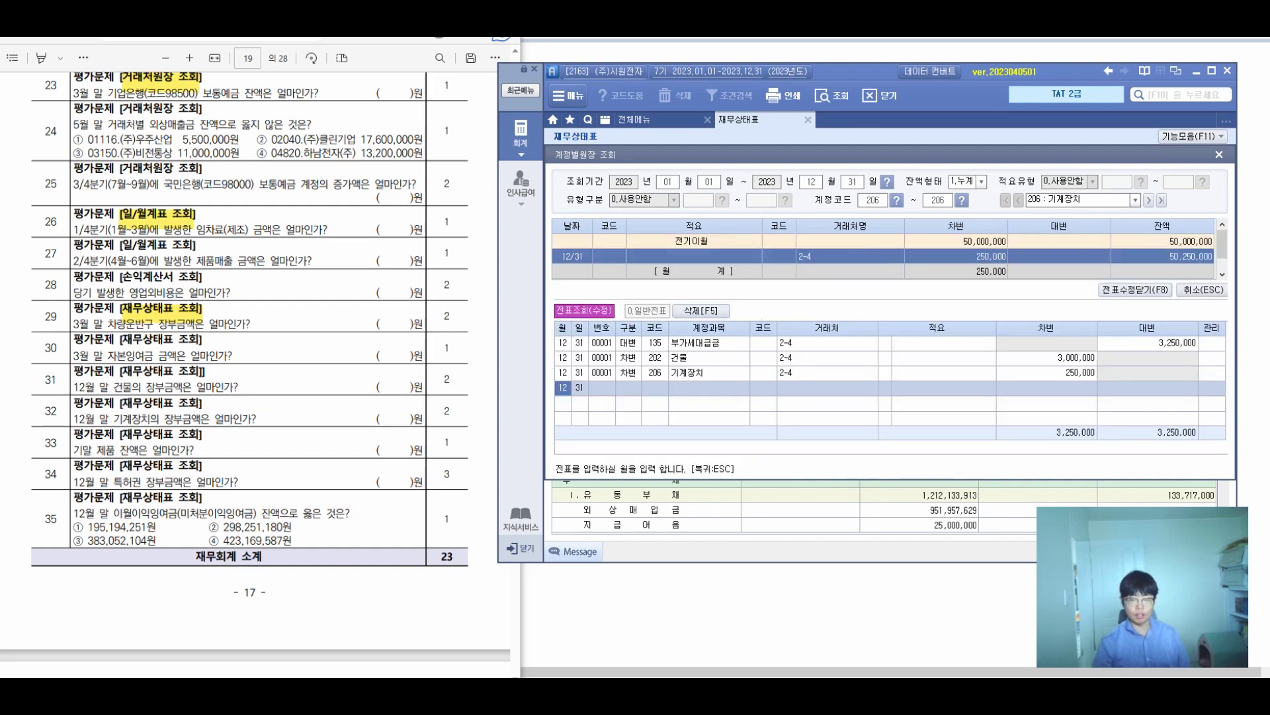
{"action": "left_click", "coordinate": [1047, 373]}
{"action": "left_click", "coordinate": [655, 372]}
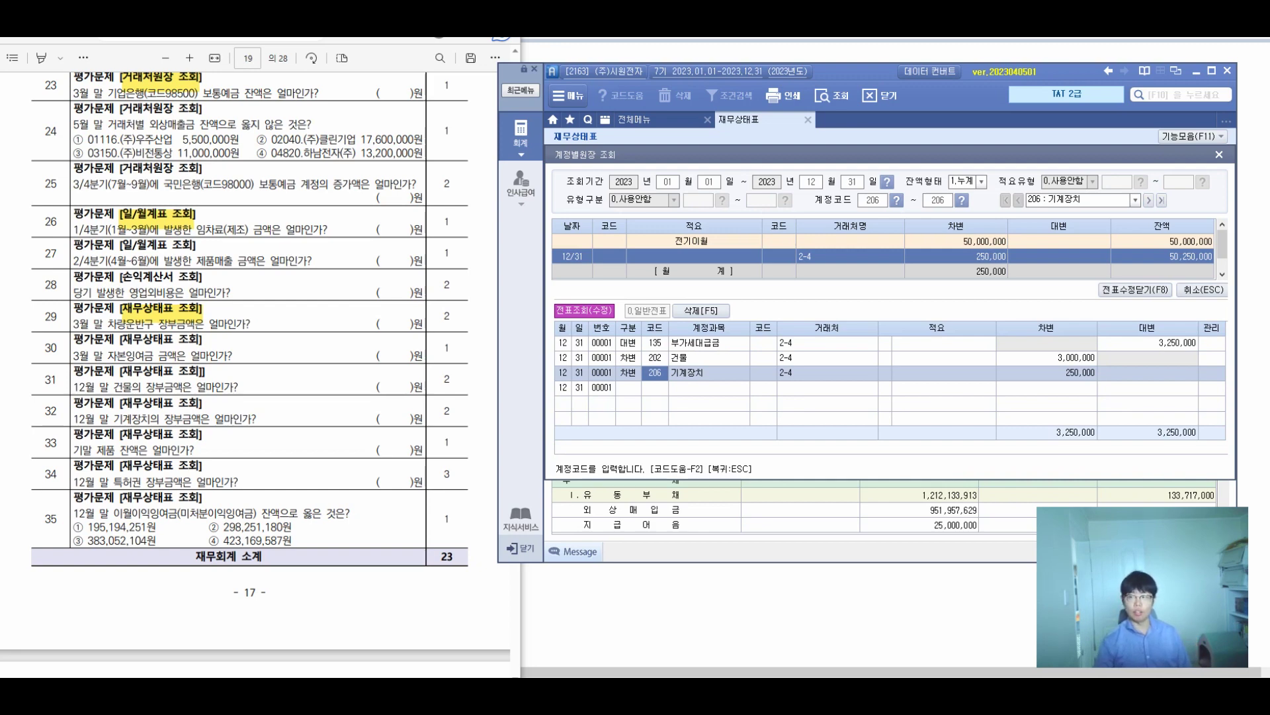
{"action": "key", "text": "Escape"}
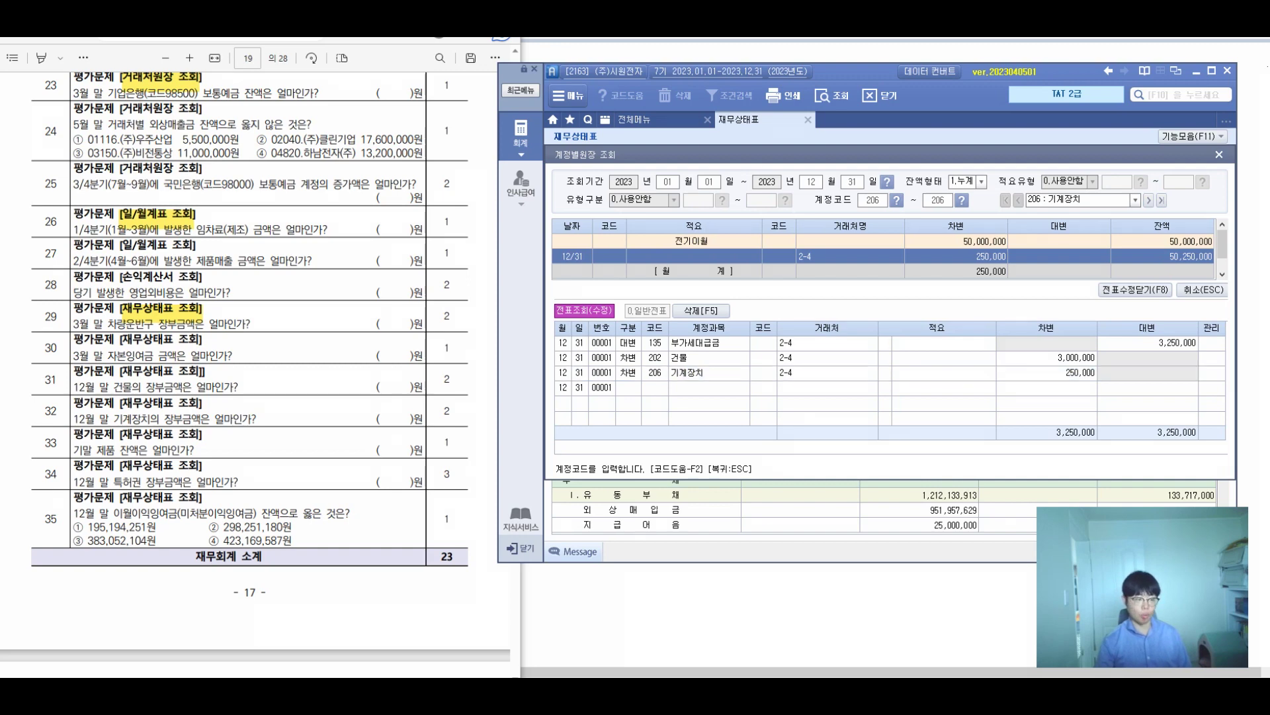
{"action": "key", "text": "Escape"}
{"action": "key", "text": "Escape"}
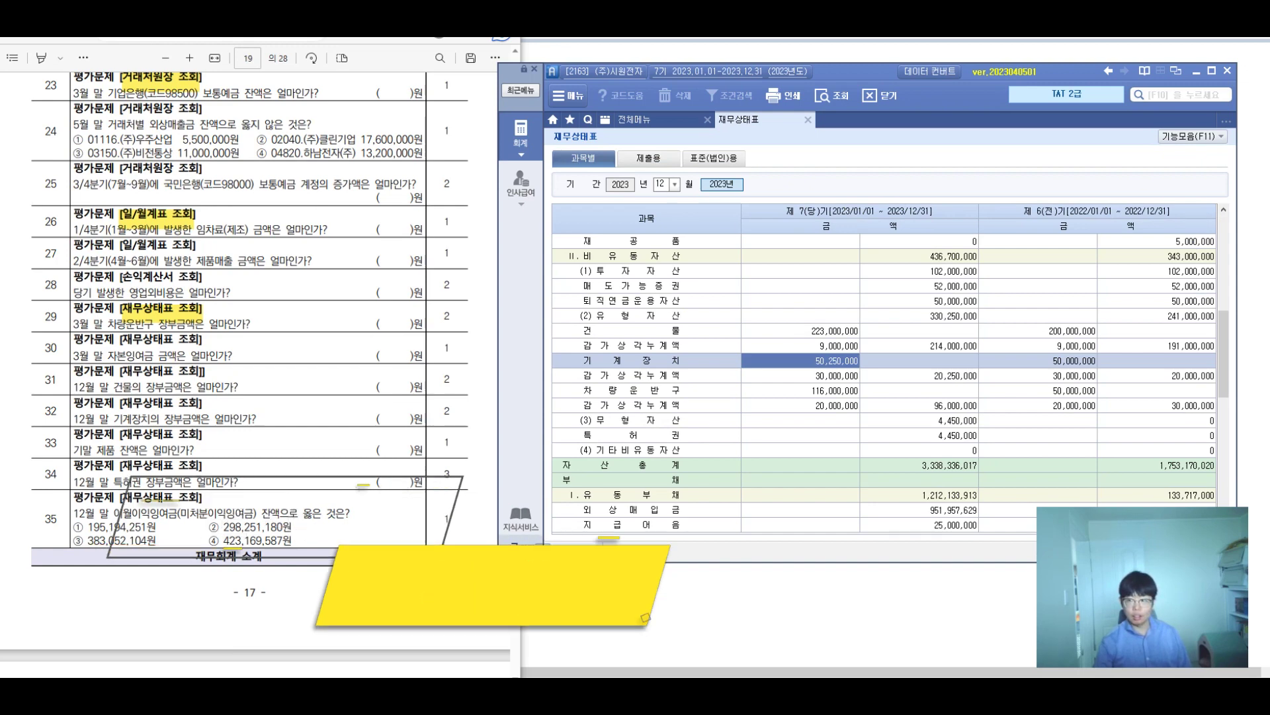
Select the current-period amount of 제품 in the inventory section of the December balance sheet.
{"action": "scroll", "coordinate": [884, 383], "scroll_direction": "up", "scroll_amount": 4}
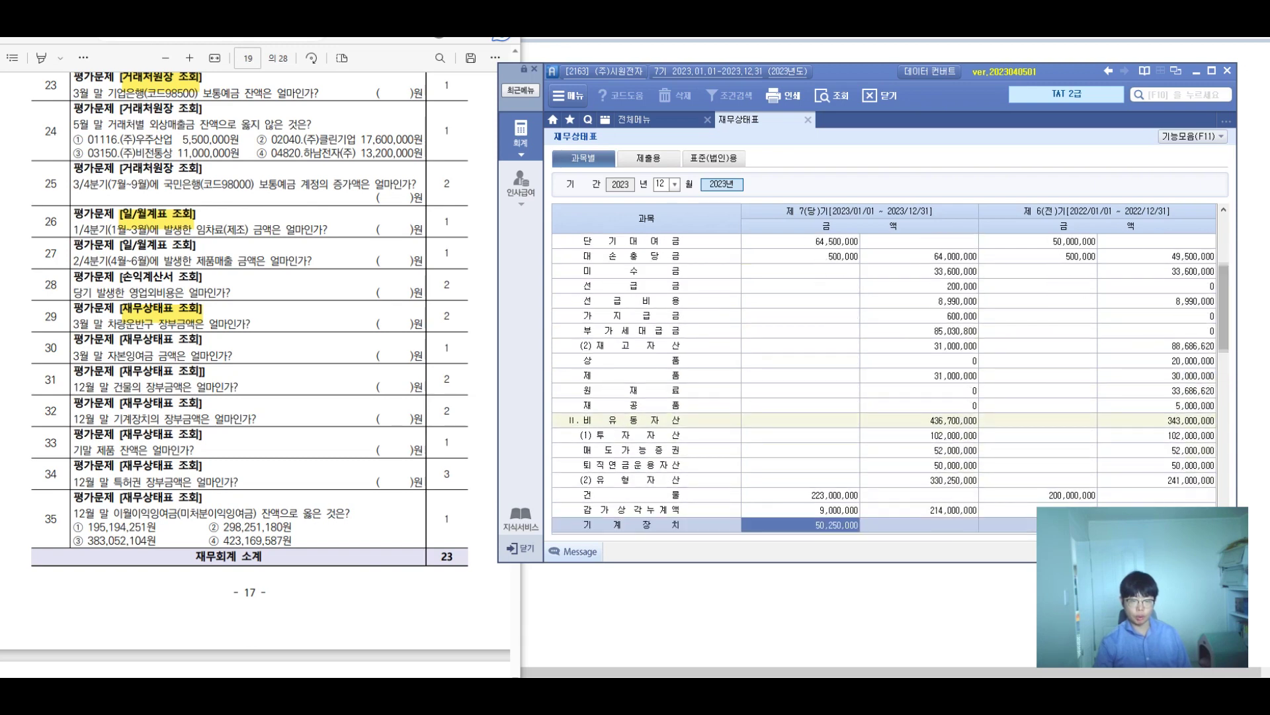
{"action": "left_click", "coordinate": [646, 346]}
{"action": "left_click", "coordinate": [919, 376]}
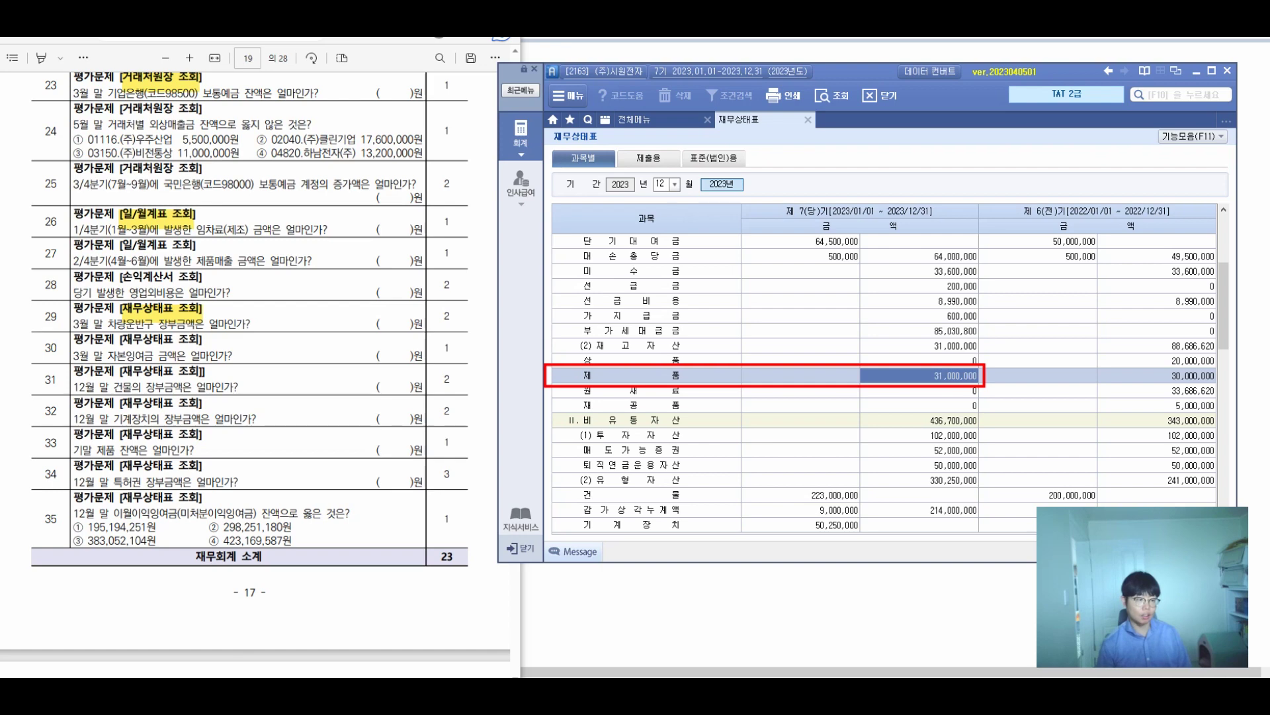
Handwrite 31,000,000 as the answer to question 33.
{"action": "left_click_drag", "start_coordinate": [193, 430], "coordinate": [207, 461]}
{"action": "left_click_drag", "start_coordinate": [232, 416], "coordinate": [237, 461]}
{"action": "left_click", "coordinate": [247, 449]}
{"action": "mouse_move", "coordinate": [264, 433]}
{"action": "left_mouse_down"}
{"action": "mouse_move", "coordinate": [260, 447]}
{"action": "mouse_move", "coordinate": [264, 434]}
{"action": "left_mouse_up"}
{"action": "left_click_drag", "start_coordinate": [287, 434], "coordinate": [339, 442]}
{"action": "left_click", "coordinate": [322, 448]}
{"action": "left_click_drag", "start_coordinate": [355, 443], "coordinate": [394, 442]}
Link question 33 to a circled section note above it and handwrite a note about the ending inventory amount.
{"action": "mouse_move", "coordinate": [184, 368]}
{"action": "left_mouse_down"}
{"action": "mouse_move", "coordinate": [152, 436]}
{"action": "mouse_move", "coordinate": [171, 425]}
{"action": "left_mouse_up"}
{"action": "mouse_move", "coordinate": [129, 315]}
{"action": "left_mouse_down"}
{"action": "mouse_move", "coordinate": [165, 360]}
{"action": "mouse_move", "coordinate": [250, 343]}
{"action": "left_mouse_up"}
{"action": "mouse_move", "coordinate": [231, 301]}
{"action": "left_mouse_down"}
{"action": "mouse_move", "coordinate": [246, 334]}
{"action": "mouse_move", "coordinate": [289, 347]}
{"action": "left_mouse_up"}
{"action": "mouse_move", "coordinate": [284, 311]}
{"action": "left_mouse_down"}
{"action": "mouse_move", "coordinate": [299, 334]}
{"action": "mouse_move", "coordinate": [315, 320]}
{"action": "left_mouse_up"}
{"action": "mouse_move", "coordinate": [296, 327]}
{"action": "left_mouse_down"}
{"action": "mouse_move", "coordinate": [319, 347]}
{"action": "mouse_move", "coordinate": [336, 337]}
{"action": "left_mouse_up"}
{"action": "left_click_drag", "start_coordinate": [333, 304], "coordinate": [348, 353]}
{"action": "mouse_move", "coordinate": [350, 305]}
{"action": "left_mouse_down"}
{"action": "mouse_move", "coordinate": [371, 336]}
{"action": "mouse_move", "coordinate": [404, 326]}
{"action": "mouse_move", "coordinate": [411, 352]}
{"action": "left_mouse_up"}
Handwrite the multiplication by 500 above the inventory note and clear all the markings.
{"action": "mouse_move", "coordinate": [305, 245]}
{"action": "left_mouse_down"}
{"action": "mouse_move", "coordinate": [292, 278]}
{"action": "mouse_move", "coordinate": [328, 275]}
{"action": "left_mouse_up"}
{"action": "mouse_move", "coordinate": [330, 248]}
{"action": "left_mouse_down"}
{"action": "mouse_move", "coordinate": [337, 298]}
{"action": "mouse_move", "coordinate": [365, 285]}
{"action": "left_mouse_up"}
{"action": "left_click_drag", "start_coordinate": [348, 266], "coordinate": [399, 275]}
{"action": "mouse_move", "coordinate": [404, 247]}
{"action": "left_mouse_down"}
{"action": "mouse_move", "coordinate": [425, 281]}
{"action": "mouse_move", "coordinate": [433, 268]}
{"action": "left_mouse_up"}
{"action": "mouse_move", "coordinate": [430, 264]}
{"action": "left_mouse_down"}
{"action": "mouse_move", "coordinate": [445, 277]}
{"action": "mouse_move", "coordinate": [471, 255]}
{"action": "left_mouse_up"}
{"action": "left_click_drag", "start_coordinate": [473, 260], "coordinate": [492, 260]}
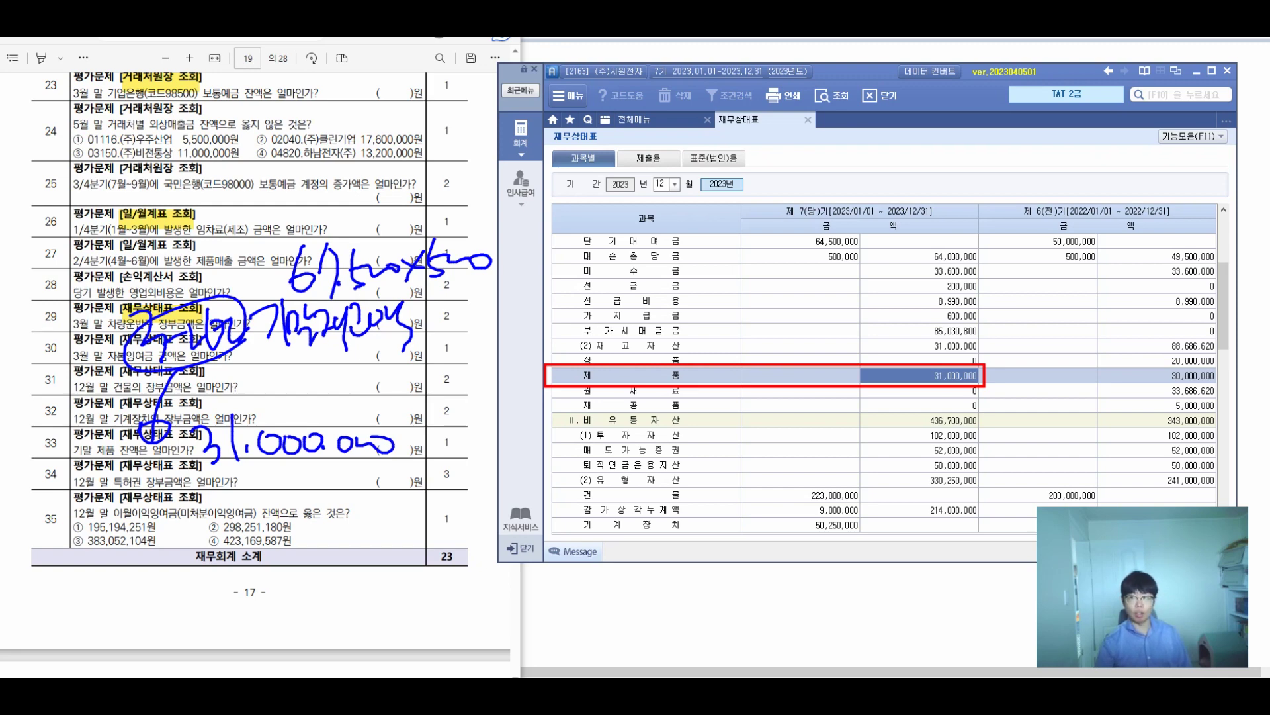
{"action": "key", "text": "Escape"}
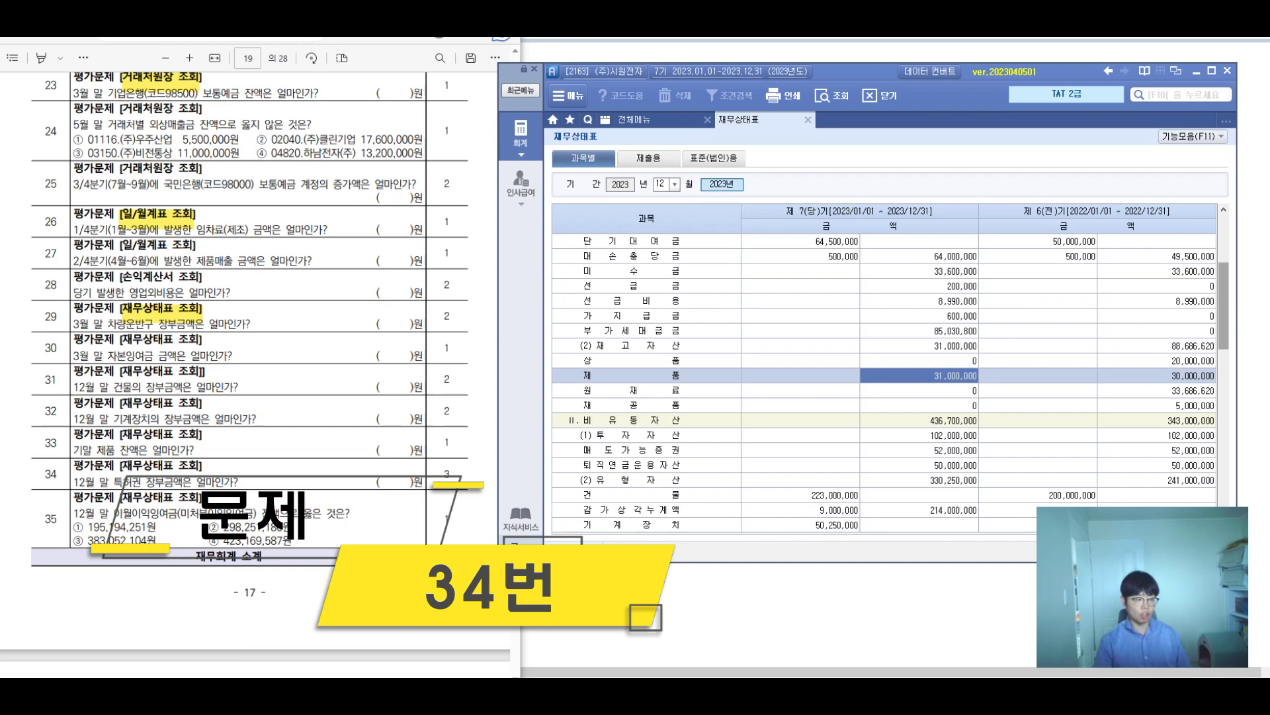
Select the 특허권 row under intangible assets and handwrite 4,450,000 as the answer to question 34.
{"action": "left_click_drag", "start_coordinate": [1224, 305], "coordinate": [1224, 385]}
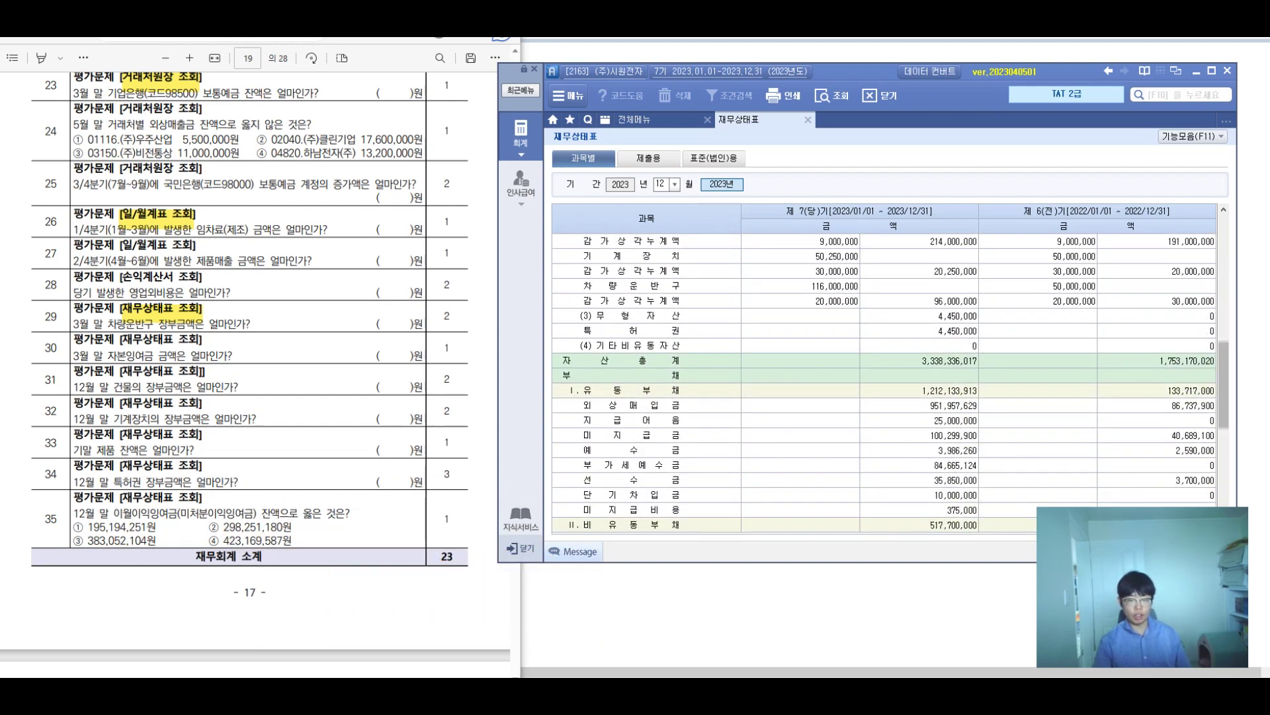
{"action": "left_click", "coordinate": [646, 330]}
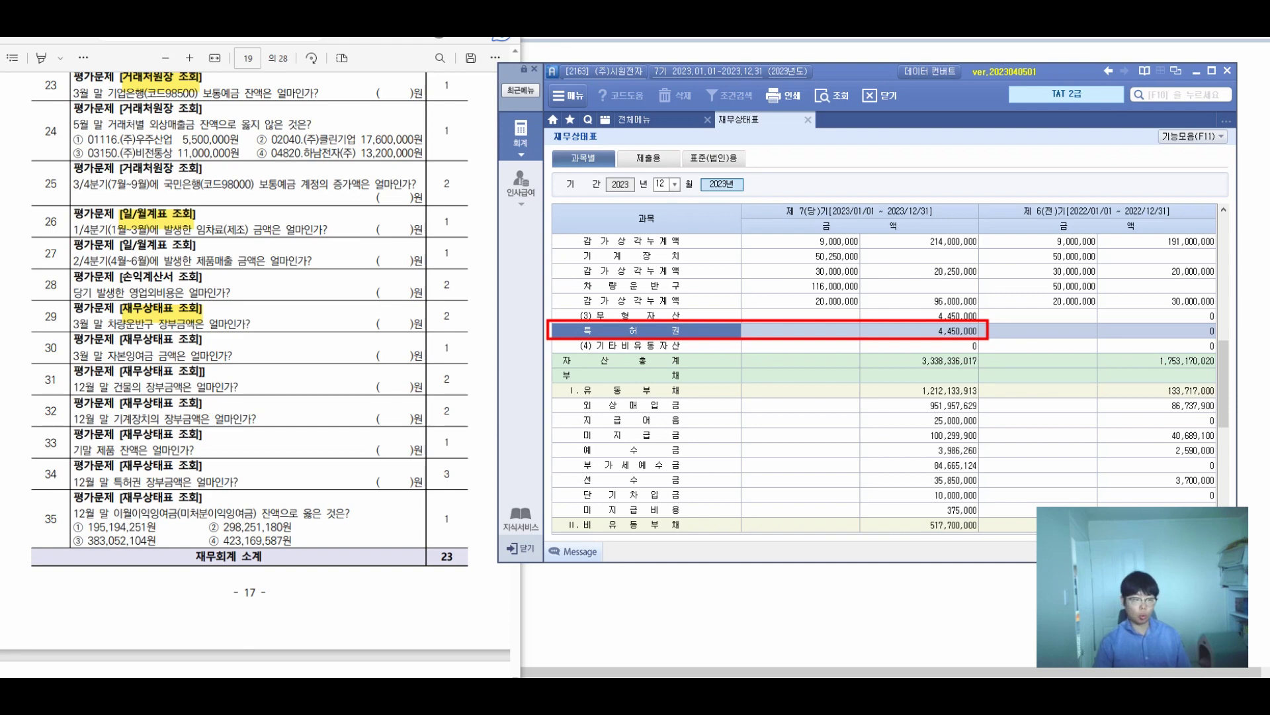
{"action": "mouse_move", "coordinate": [294, 453]}
{"action": "left_mouse_down"}
{"action": "mouse_move", "coordinate": [313, 484]}
{"action": "mouse_move", "coordinate": [303, 495]}
{"action": "left_mouse_up"}
{"action": "mouse_move", "coordinate": [322, 459]}
{"action": "left_mouse_down"}
{"action": "mouse_move", "coordinate": [340, 482]}
{"action": "mouse_move", "coordinate": [333, 496]}
{"action": "left_mouse_up"}
{"action": "mouse_move", "coordinate": [343, 464]}
{"action": "left_mouse_down"}
{"action": "mouse_move", "coordinate": [341, 491]}
{"action": "mouse_move", "coordinate": [360, 464]}
{"action": "left_mouse_up"}
{"action": "left_click_drag", "start_coordinate": [365, 469], "coordinate": [383, 488]}
{"action": "mouse_move", "coordinate": [397, 467]}
{"action": "left_mouse_down"}
{"action": "mouse_move", "coordinate": [395, 486]}
{"action": "mouse_move", "coordinate": [416, 485]}
{"action": "left_mouse_up"}
{"action": "left_click_drag", "start_coordinate": [426, 463], "coordinate": [440, 471]}
{"action": "left_click_drag", "start_coordinate": [318, 489], "coordinate": [315, 498]}
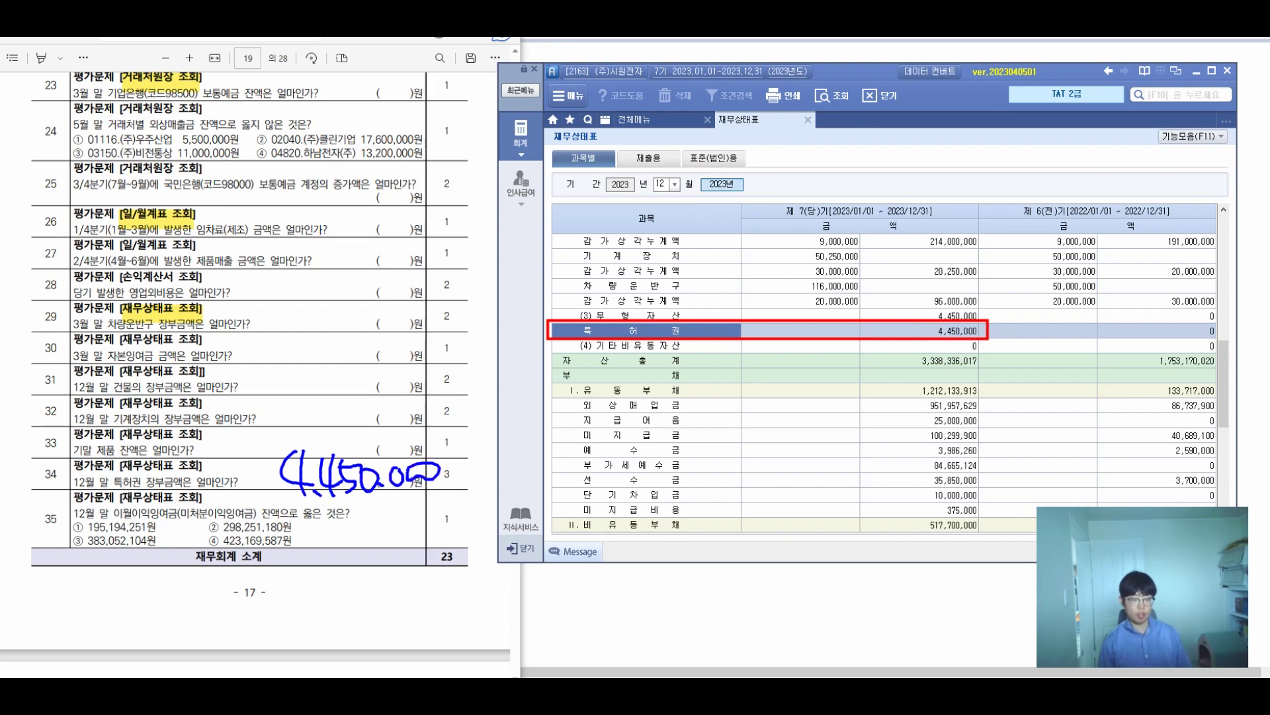
Handwrite a circled 3-2 beside question 34 and open the 특허권 account ledger detail.
{"action": "mouse_move", "coordinate": [38, 455]}
{"action": "left_mouse_down"}
{"action": "mouse_move", "coordinate": [41, 498]}
{"action": "mouse_move", "coordinate": [84, 478]}
{"action": "left_mouse_up"}
{"action": "mouse_move", "coordinate": [85, 458]}
{"action": "left_mouse_down"}
{"action": "mouse_move", "coordinate": [112, 493]}
{"action": "mouse_move", "coordinate": [115, 463]}
{"action": "left_mouse_up"}
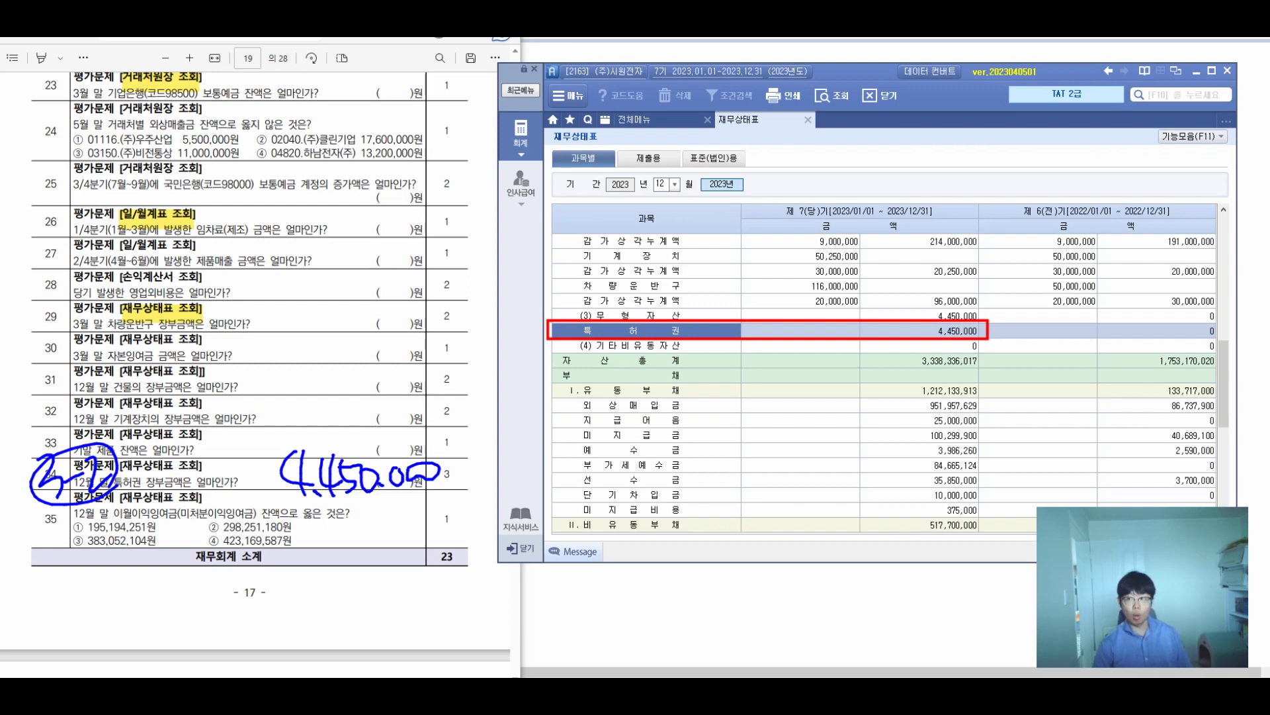
{"action": "double_click", "coordinate": [920, 331]}
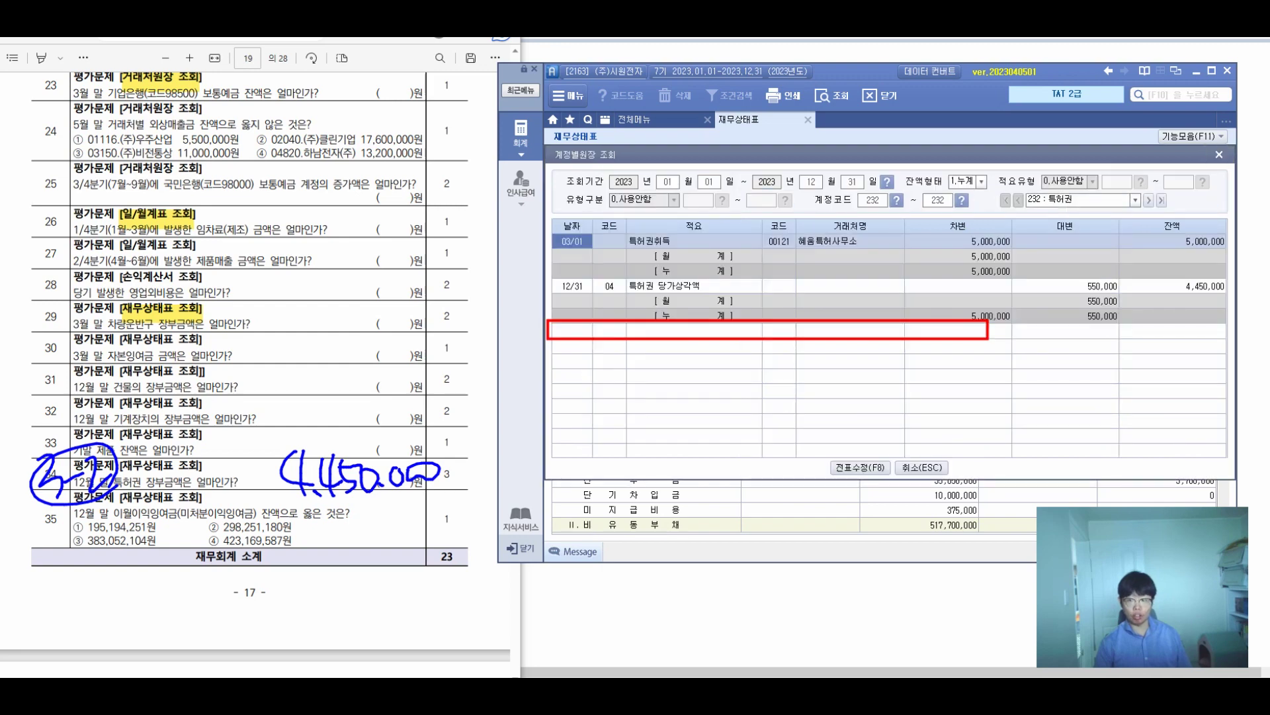
View the voucher behind the 12/31 특허권 당기상각액 ledger entry and return to the 재무상태표.
{"action": "left_click", "coordinate": [1065, 287]}
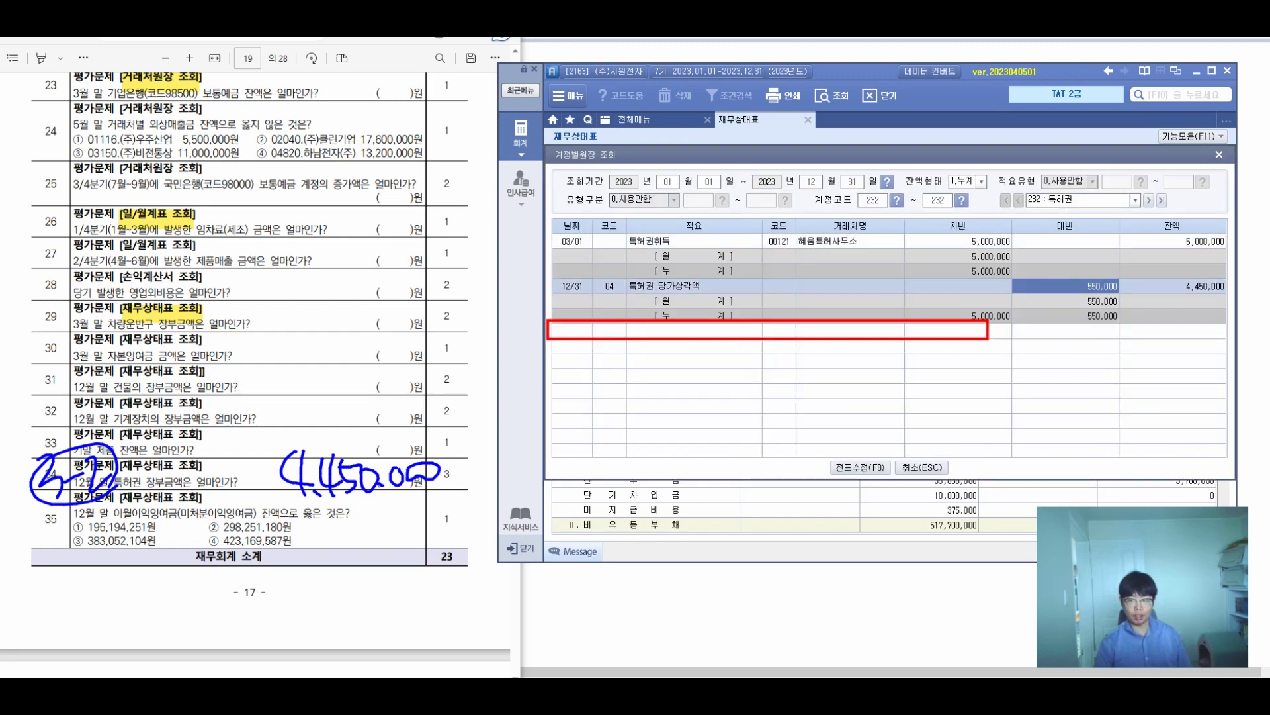
{"action": "key", "text": "F8"}
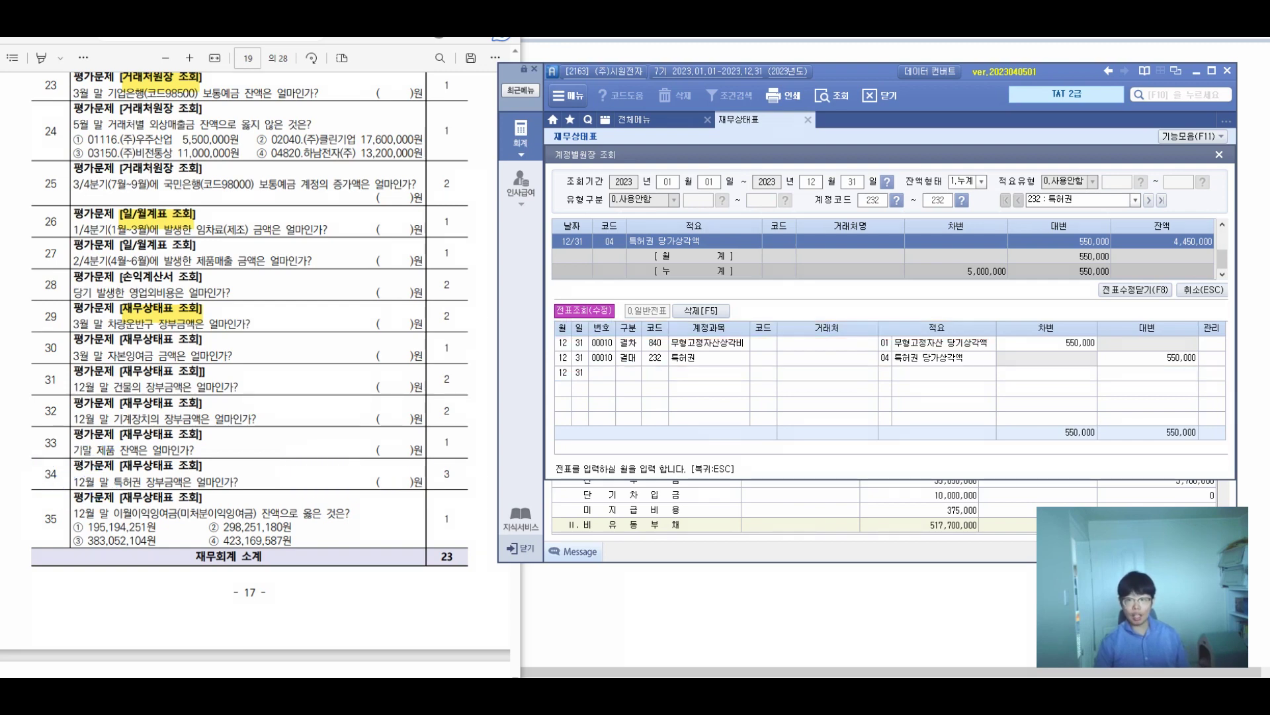
{"action": "key", "text": "Escape"}
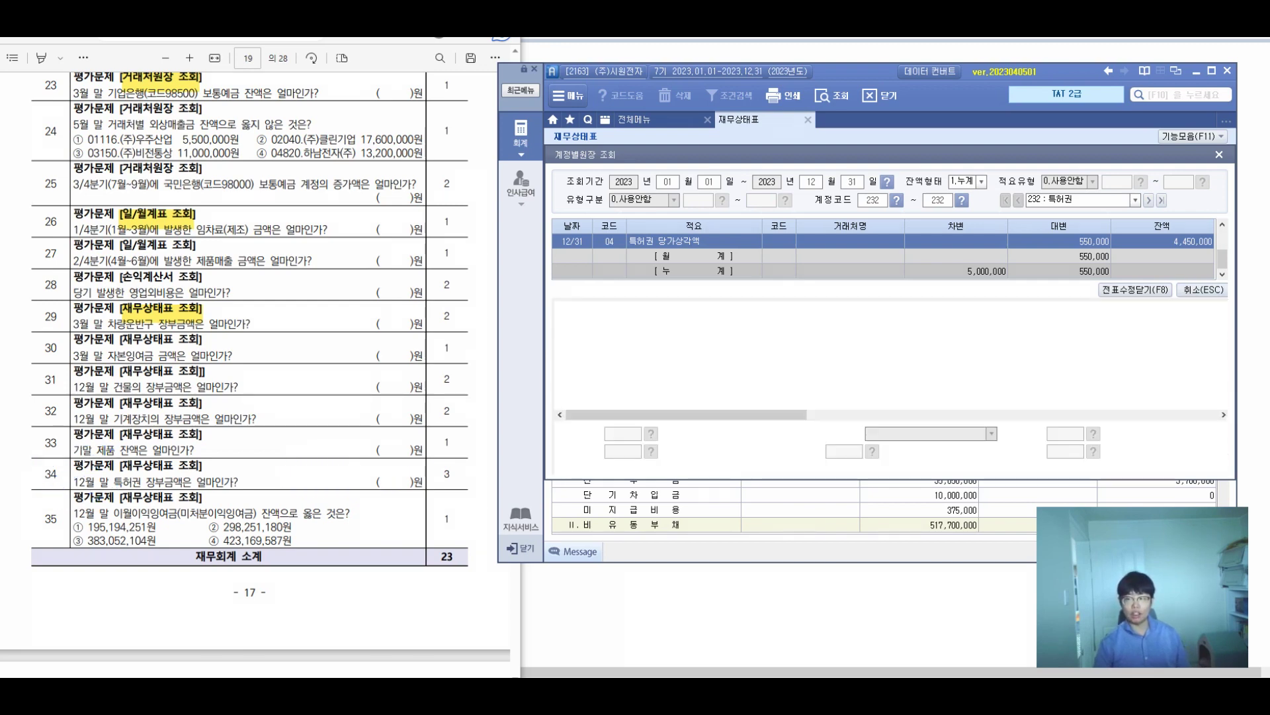
{"action": "key", "text": "Escape"}
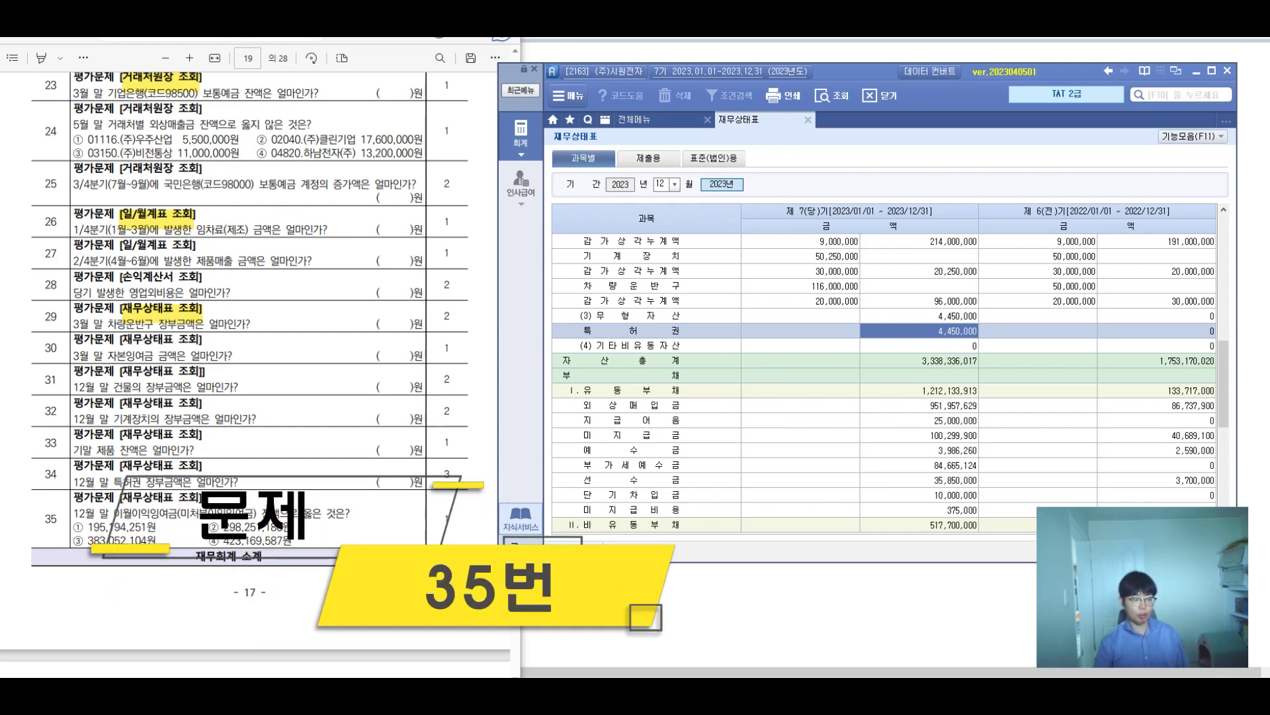
Select the 미처분이익잉여금 row, tick option ③ and handwrite a circled 3 for question 35, and clear the markings.
{"action": "scroll", "coordinate": [1223, 368], "scroll_direction": "down", "scroll_amount": 7}
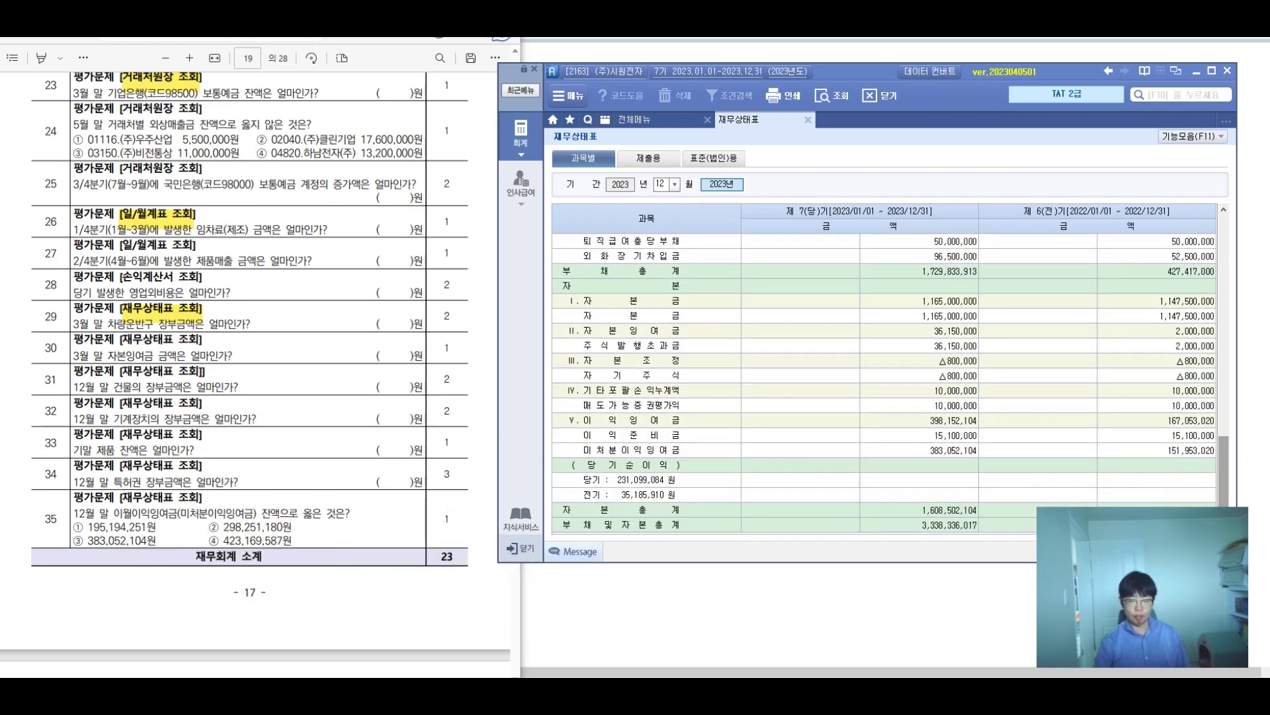
{"action": "left_click", "coordinate": [635, 450]}
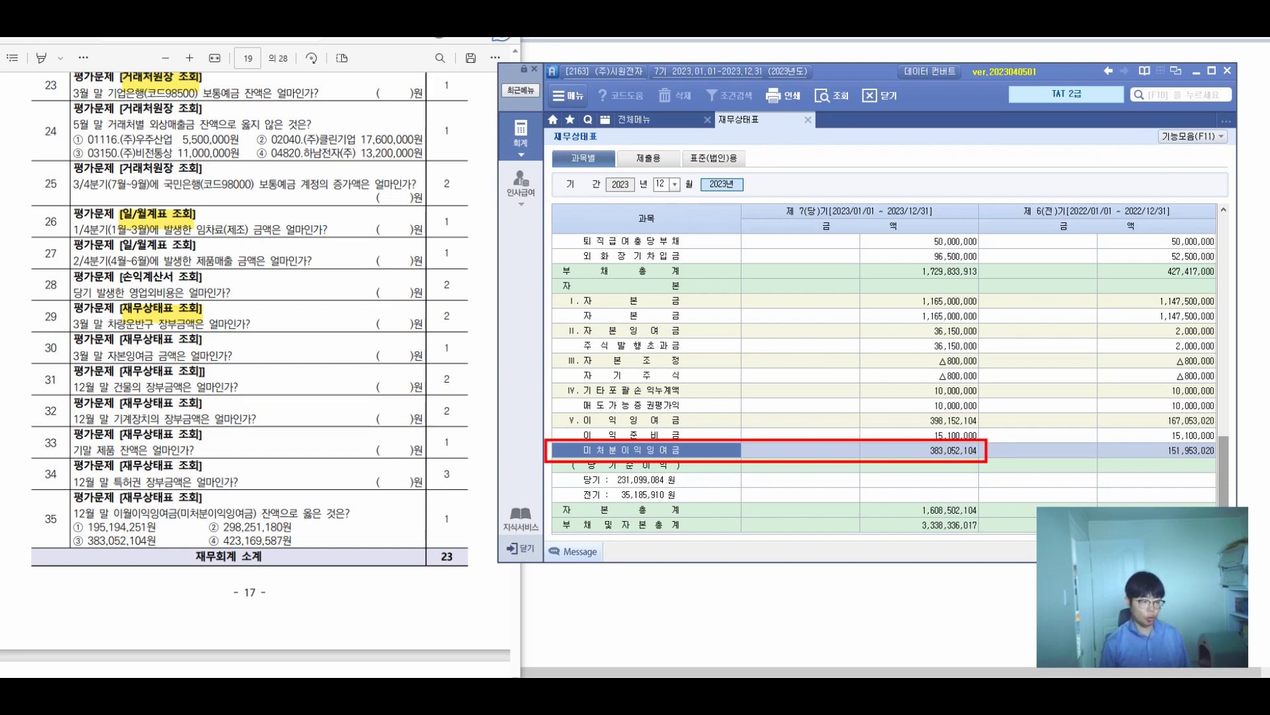
{"action": "left_click_drag", "start_coordinate": [65, 528], "coordinate": [116, 511]}
{"action": "mouse_move", "coordinate": [315, 507]}
{"action": "left_mouse_down"}
{"action": "mouse_move", "coordinate": [333, 554]}
{"action": "mouse_move", "coordinate": [351, 487]}
{"action": "mouse_move", "coordinate": [305, 506]}
{"action": "left_mouse_up"}
{"action": "left_click", "coordinate": [393, 539]}
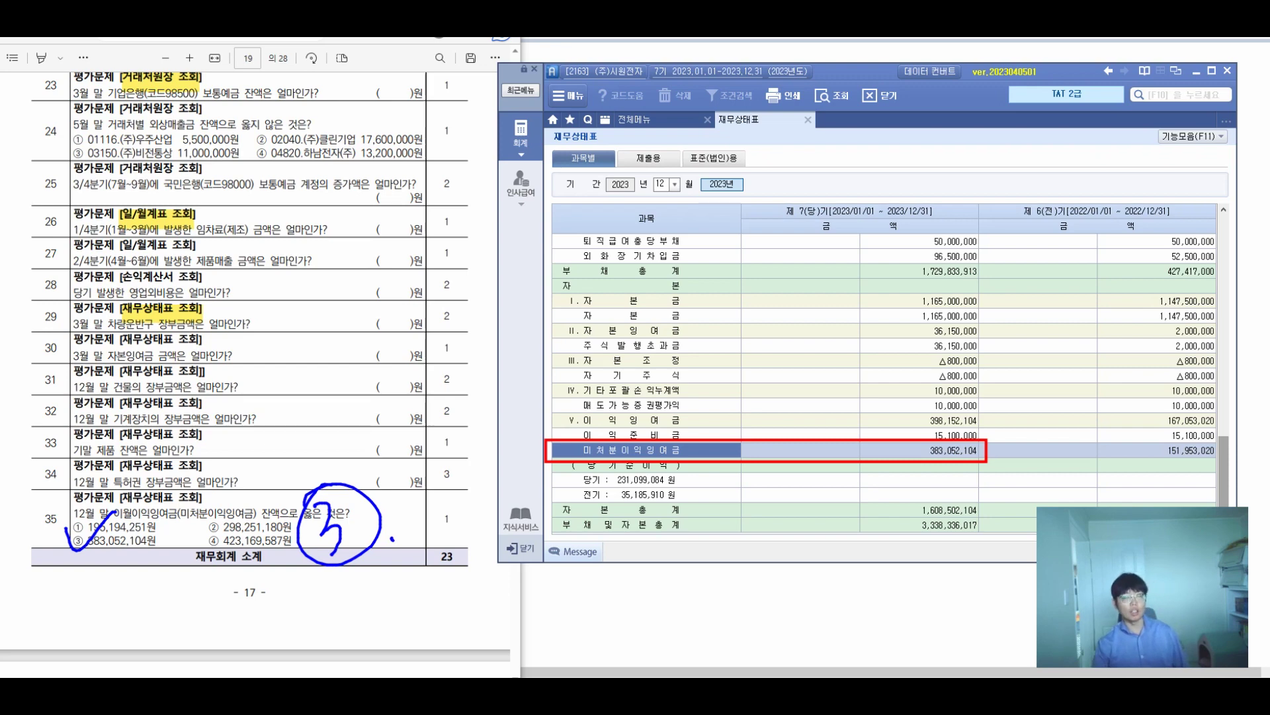
{"action": "key", "text": "Escape"}
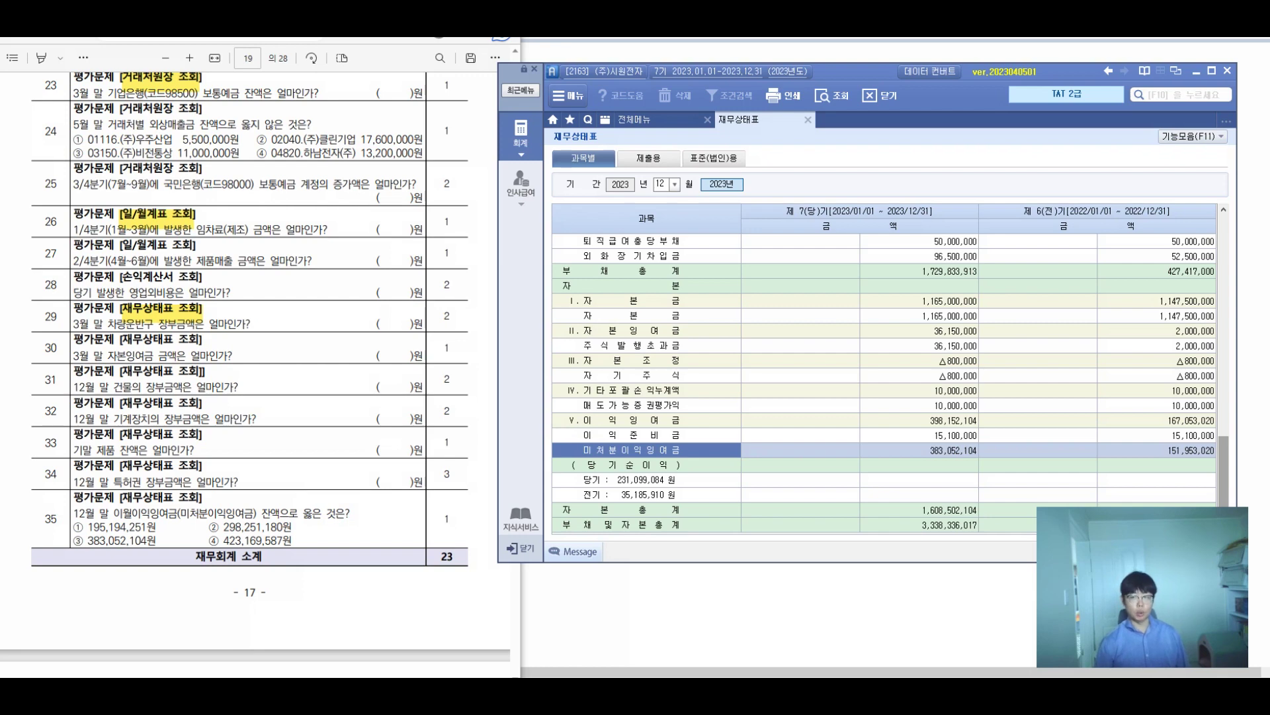